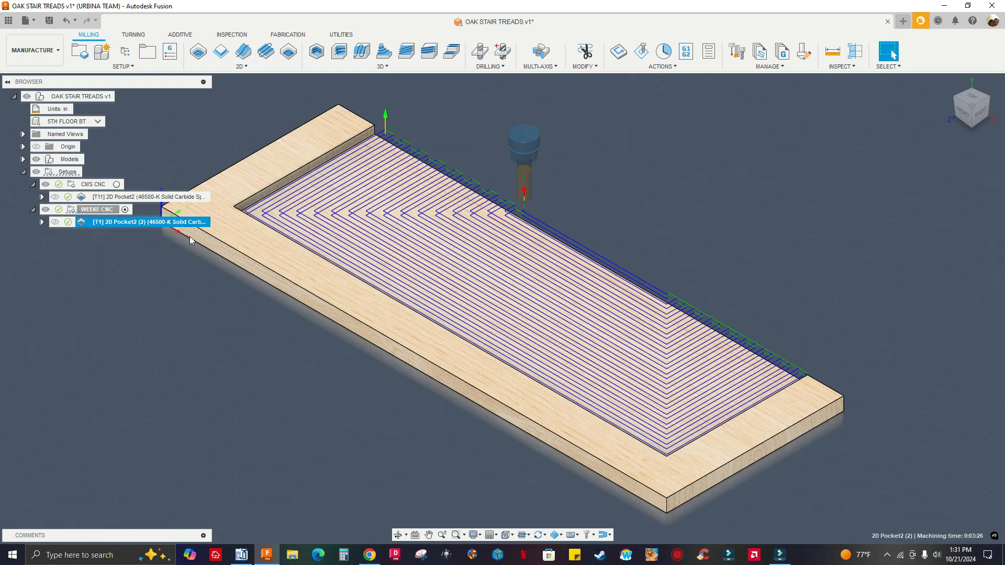
# Examine the 2D Pocket toolpaths of the CMS CNC and WEEKE CNC setups on the stair tread.
pyautogui.moveTo(242, 314); pyautogui.dragTo(253, 319, button='middle')
pyautogui.moveTo(194, 290); pyautogui.dragTo(220, 304, button='middle')
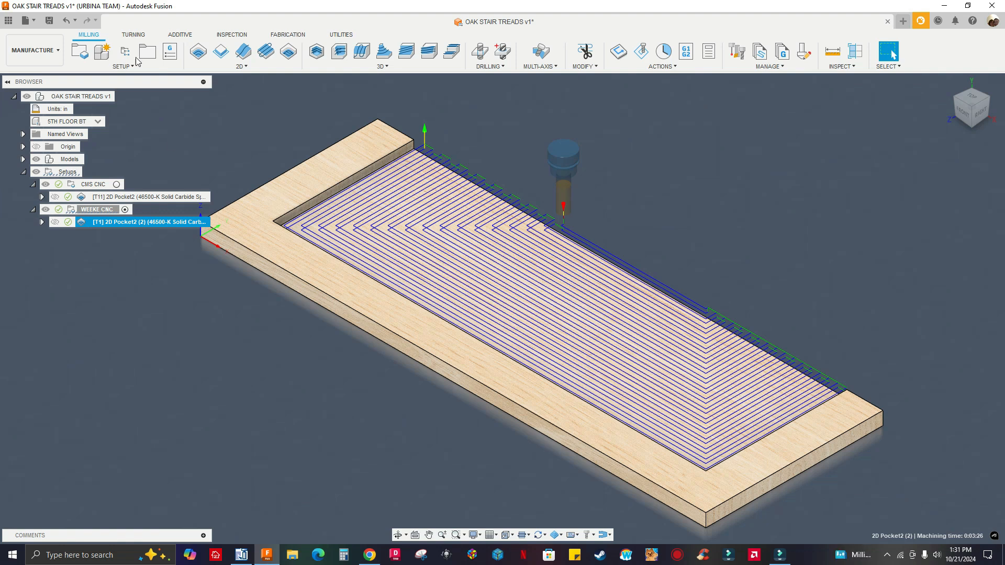
pyautogui.click(471, 171)
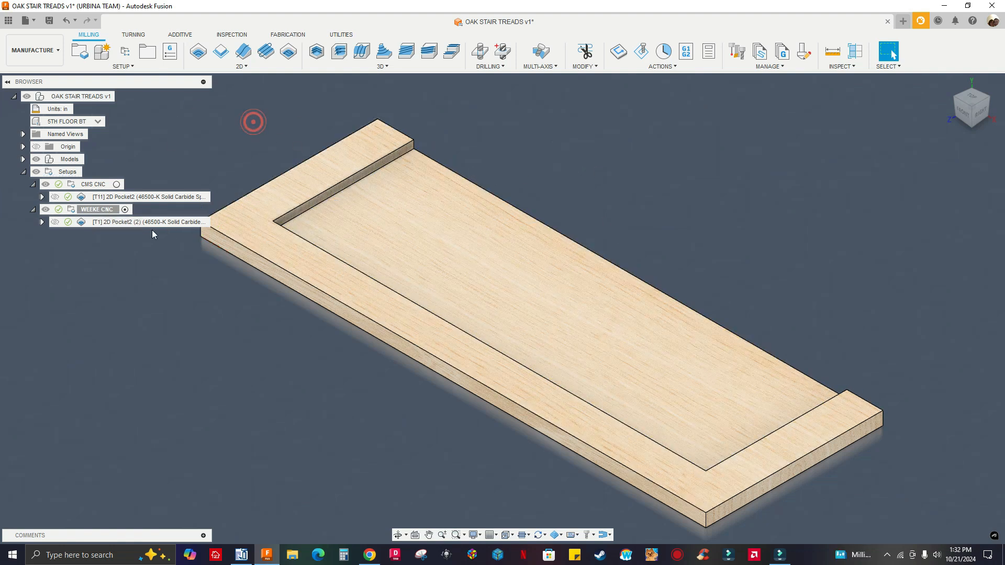
pyautogui.click(115, 199)
pyautogui.click(105, 222)
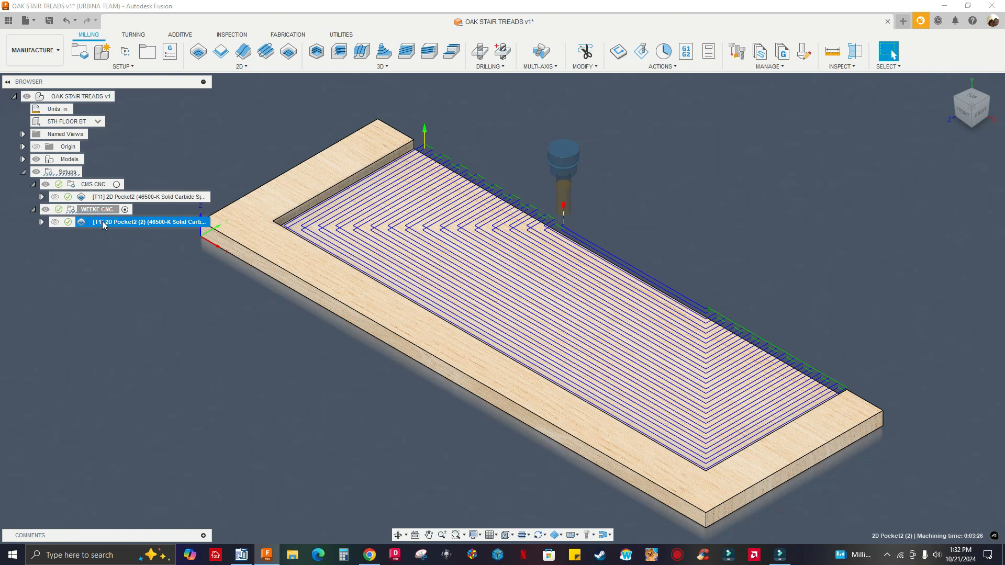
pyautogui.click(111, 198)
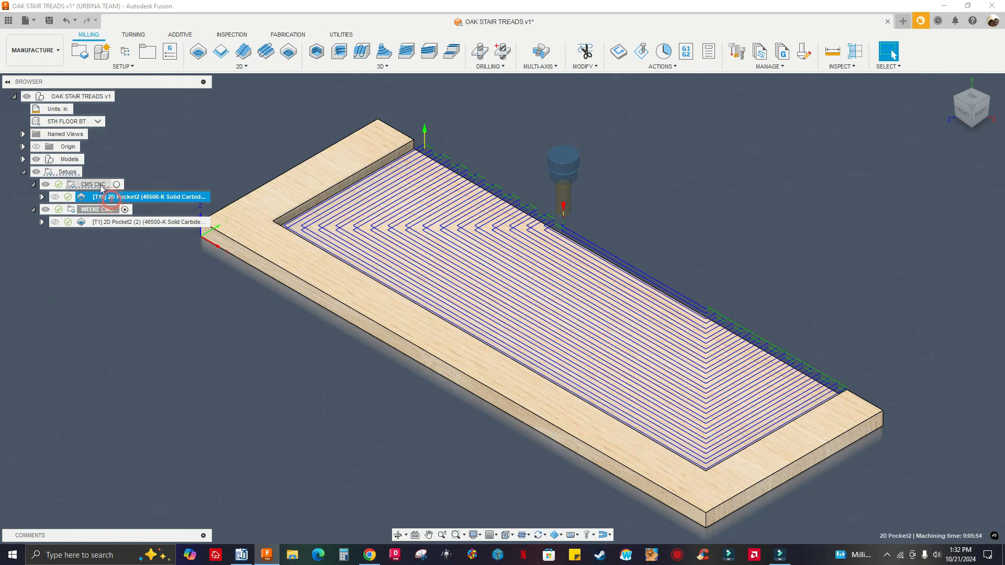
pyautogui.click(107, 222)
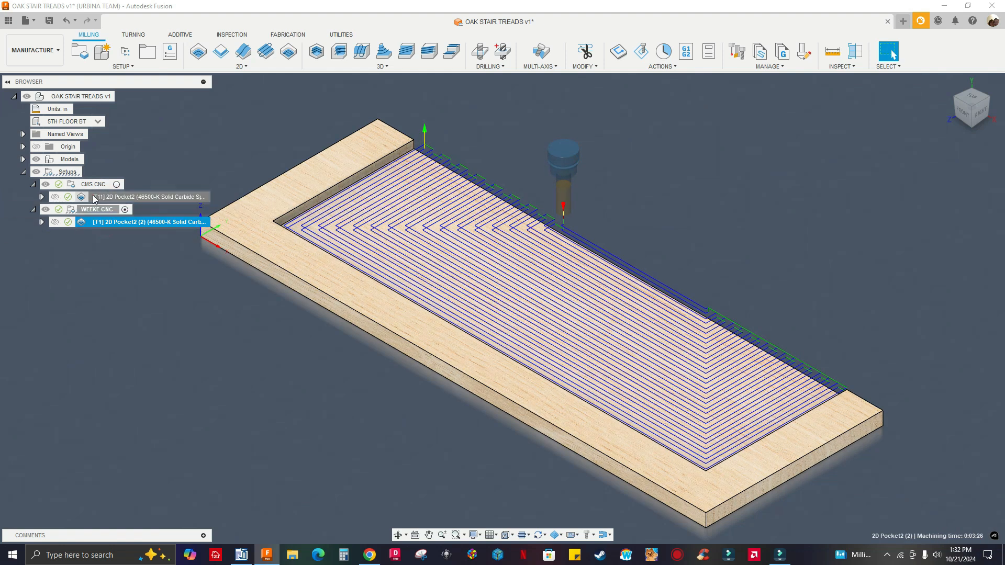
pyautogui.click(99, 197)
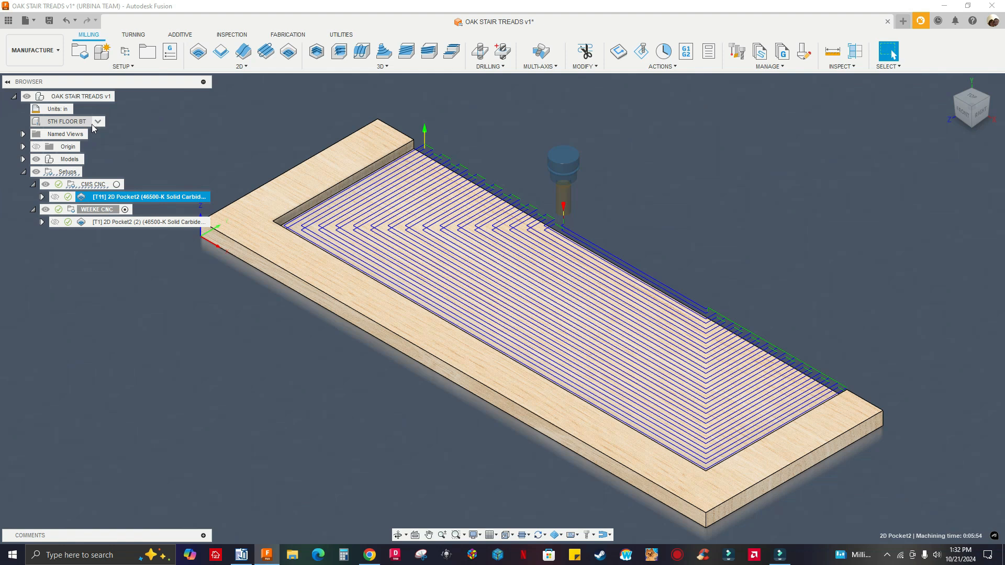
# Switch the active configuration of the stair tread to APT 9E BT.
pyautogui.click(96, 124)
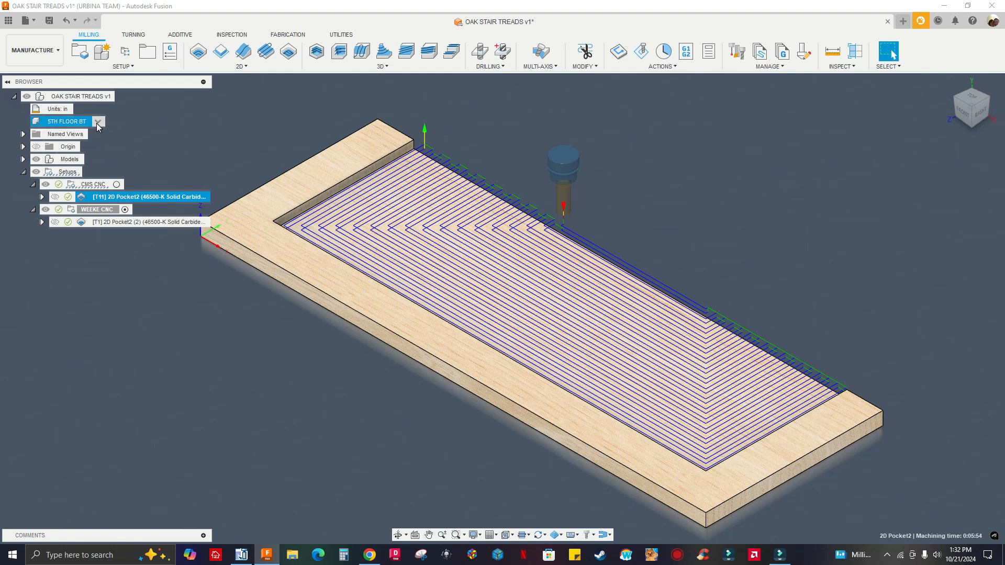
pyautogui.click(85, 122)
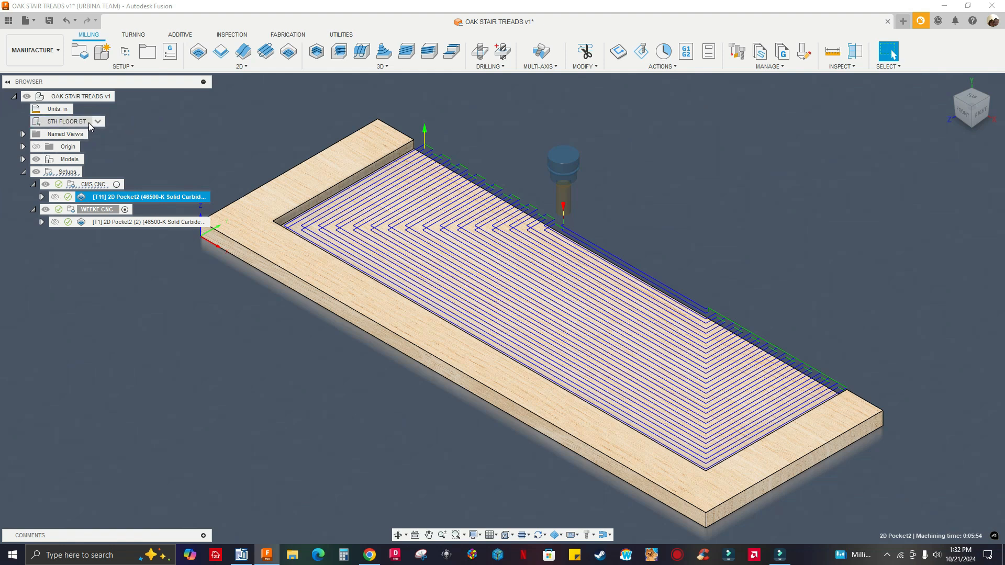
pyautogui.click(98, 121)
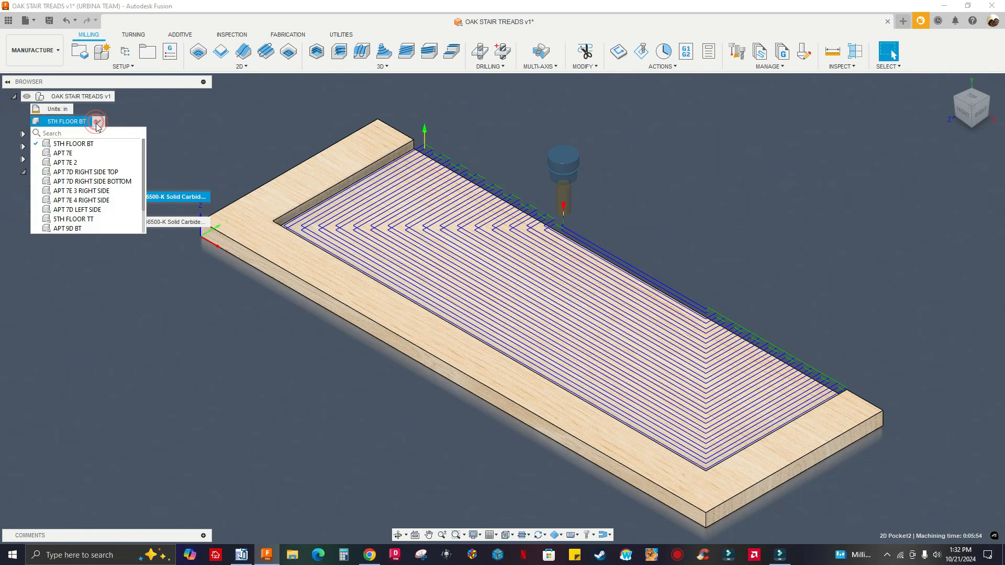
pyautogui.scroll(1, 70, 228)
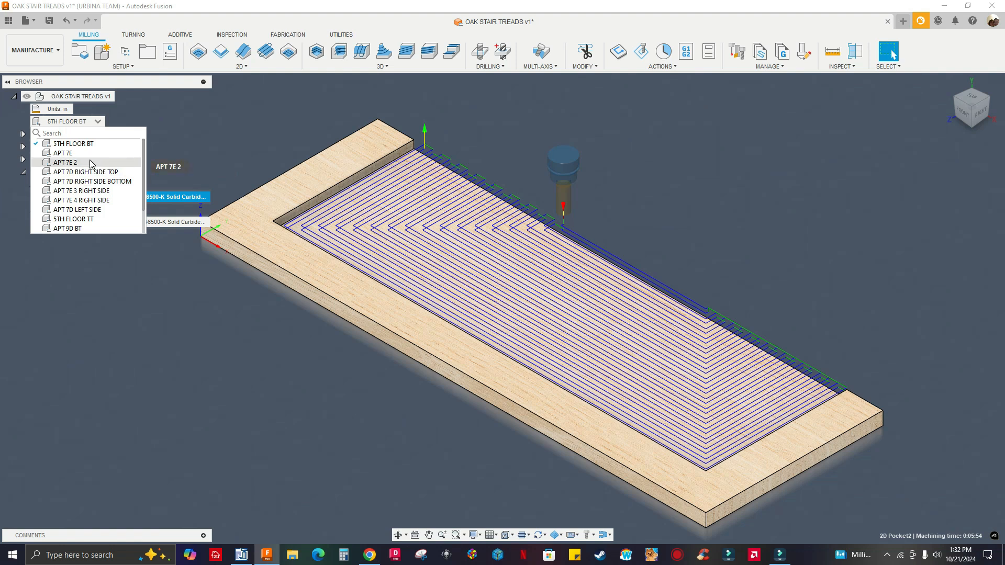
pyautogui.moveTo(87, 171)
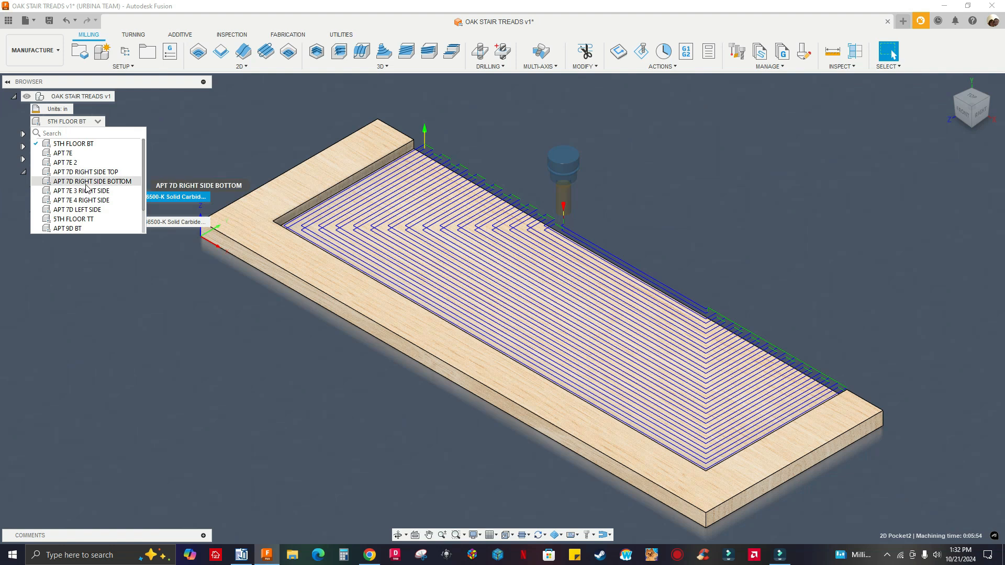
pyautogui.scroll(-3, 81, 230)
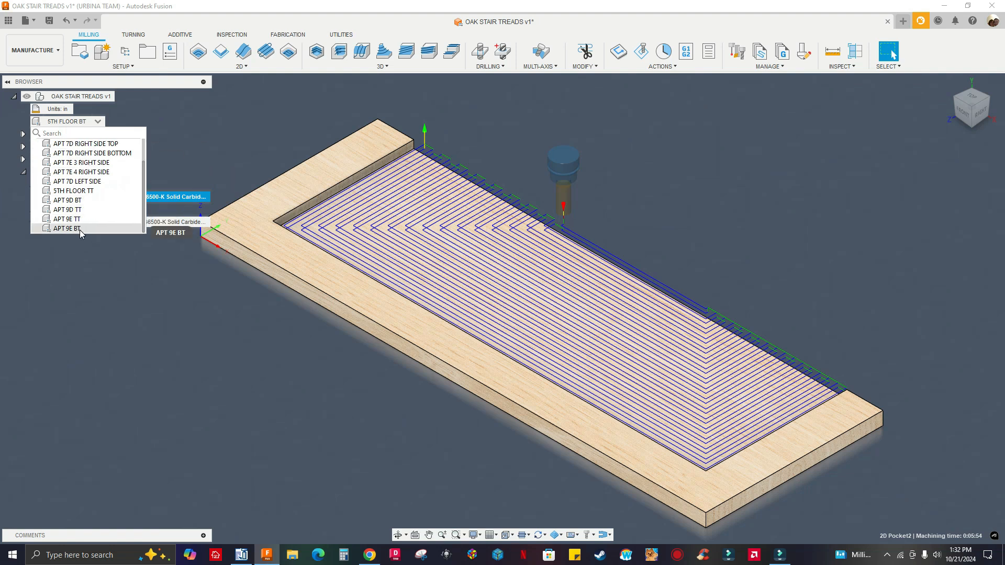
pyautogui.moveTo(82, 233)
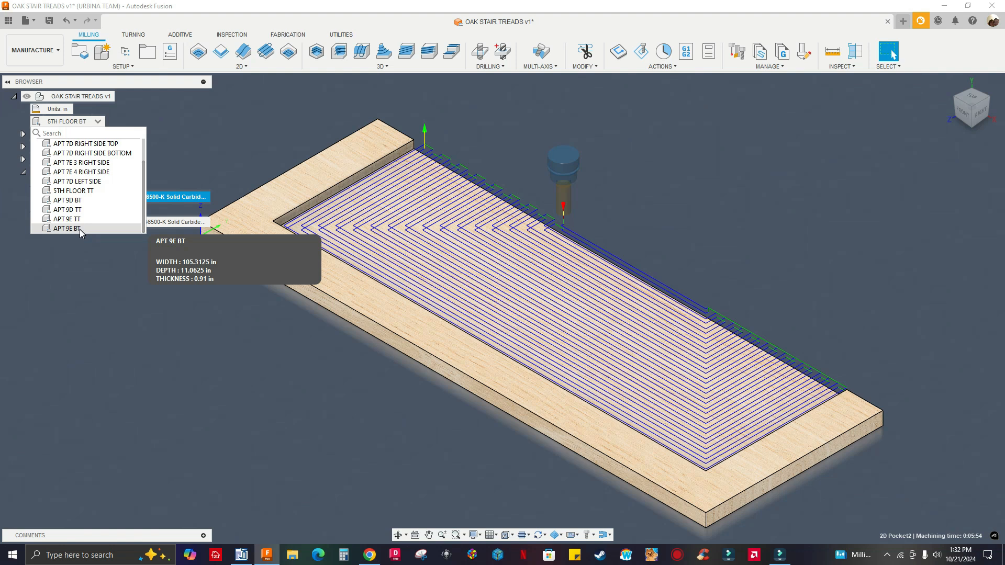
pyautogui.click(81, 230)
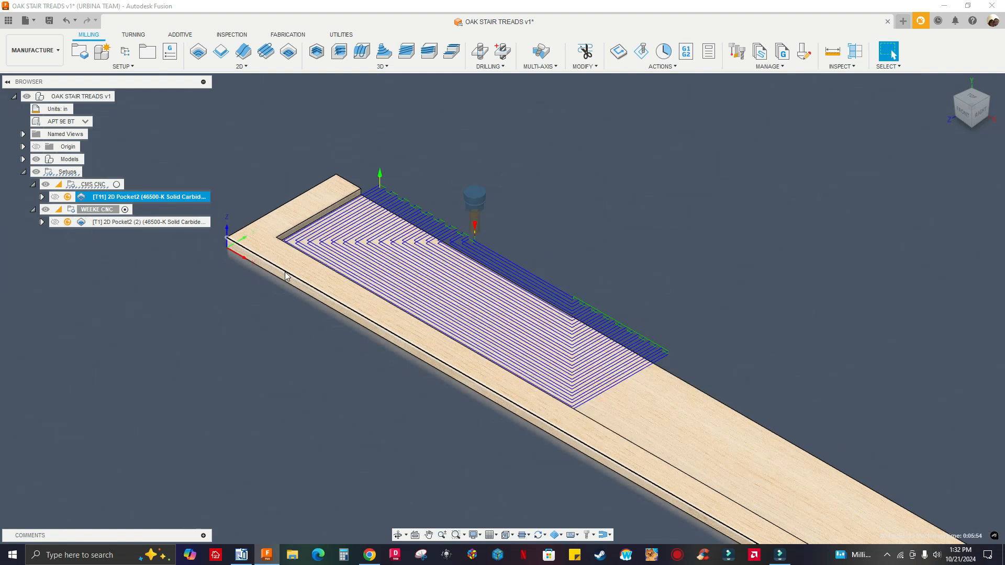
pyautogui.scroll(-3, 306, 252)
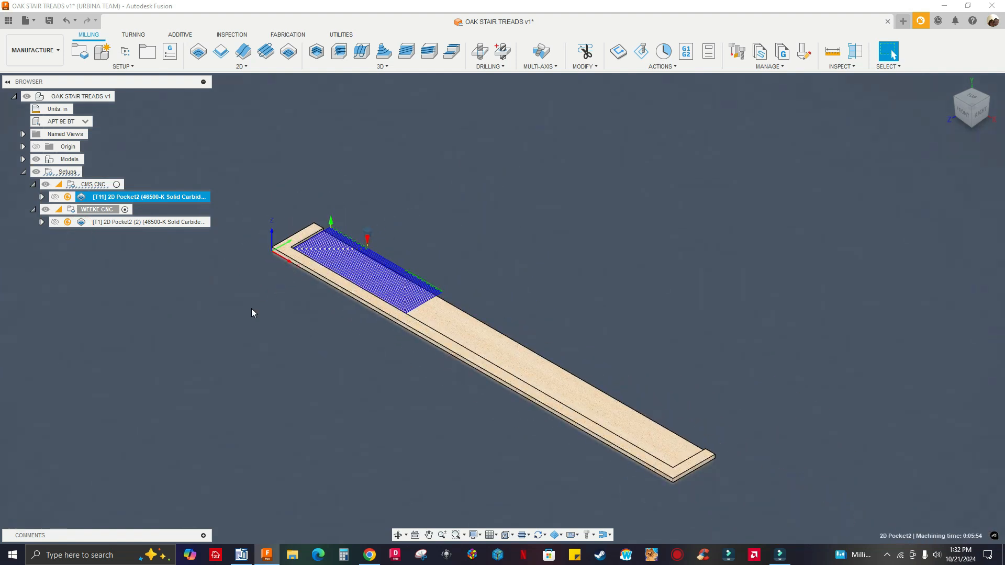
# Regenerate the CMS CNC setup's toolpath for the active configuration and display its 2D pocket operation.
pyautogui.click(92, 185)
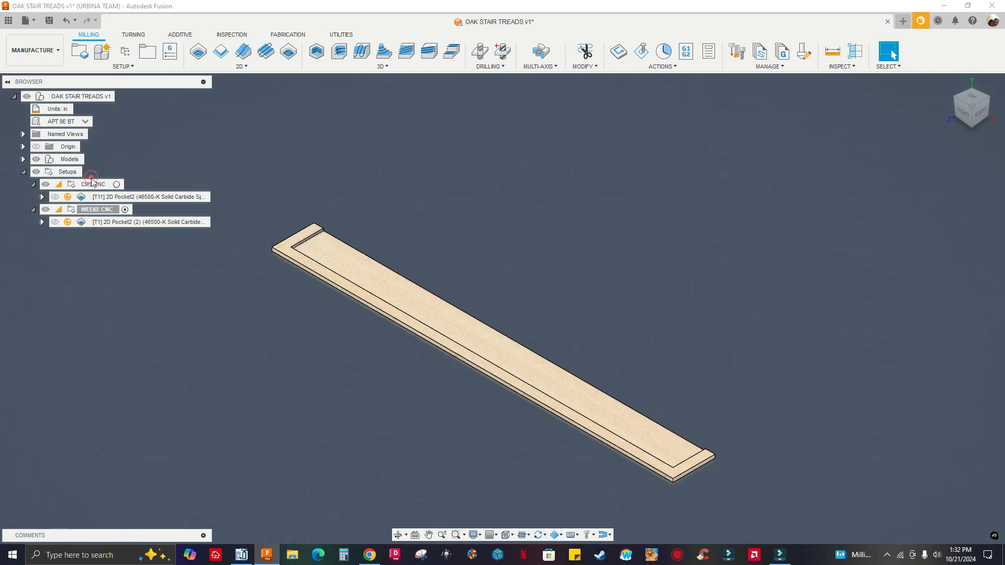
pyautogui.rightClick(94, 189)
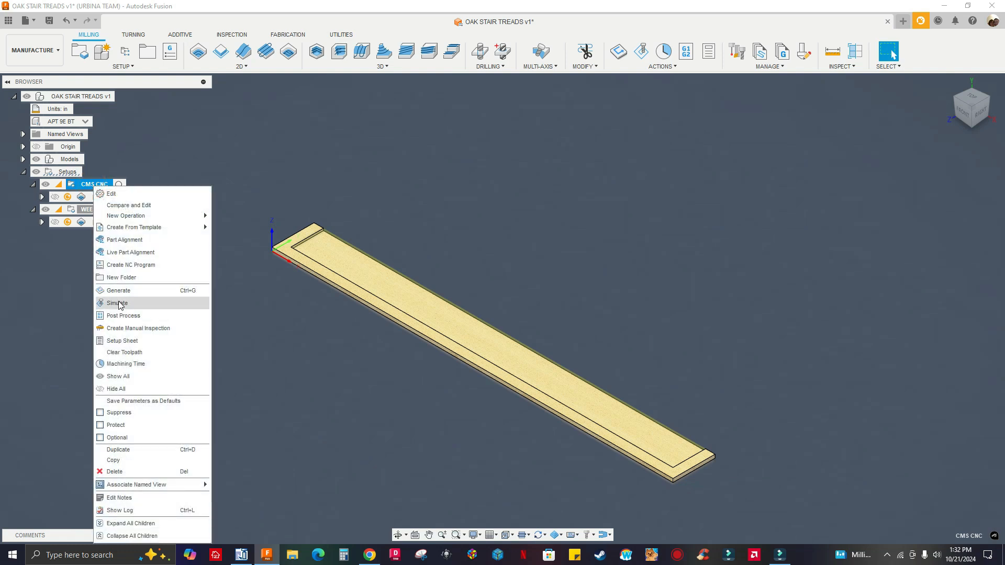
pyautogui.click(187, 291)
pyautogui.click(184, 197)
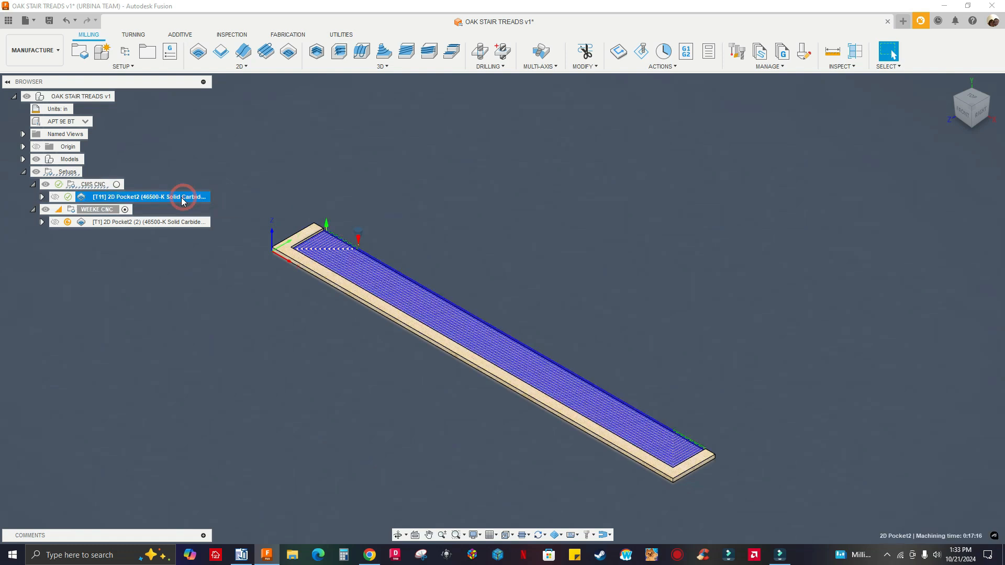
# Regenerate the WEEKE CNC setup's toolpath for the active configuration, then clear the selection.
pyautogui.click(101, 209)
pyautogui.rightClick(101, 209)
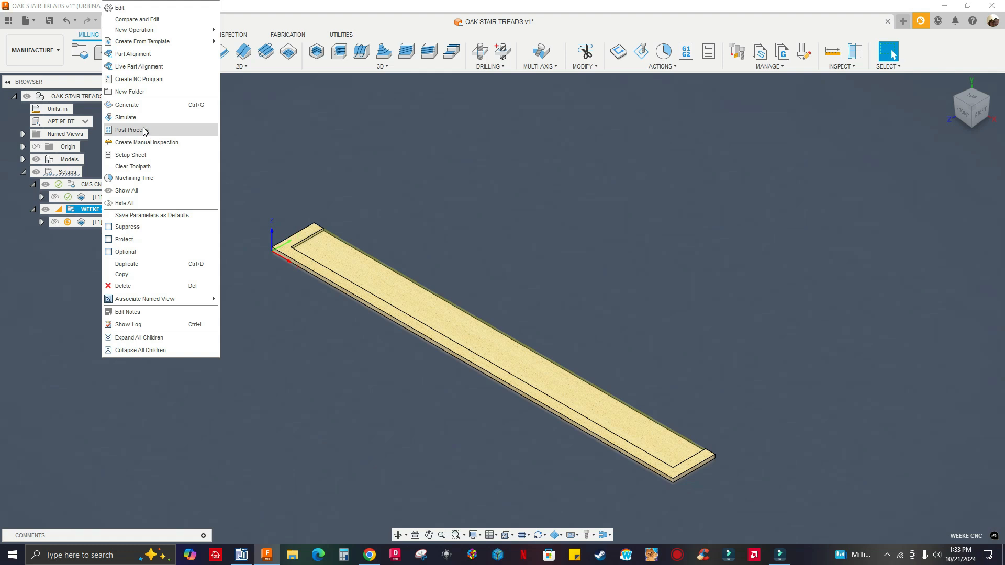
pyautogui.click(138, 105)
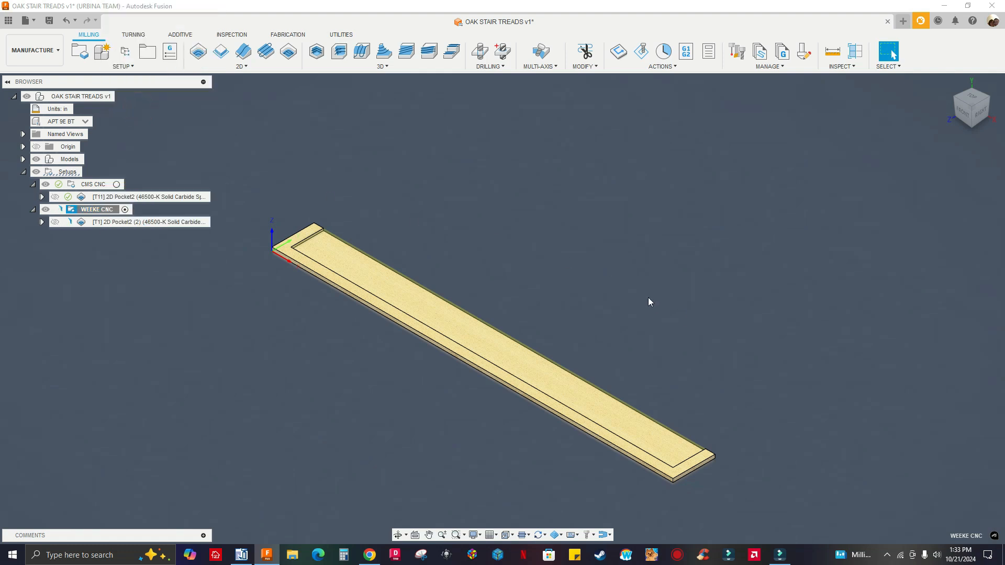
pyautogui.click(476, 400)
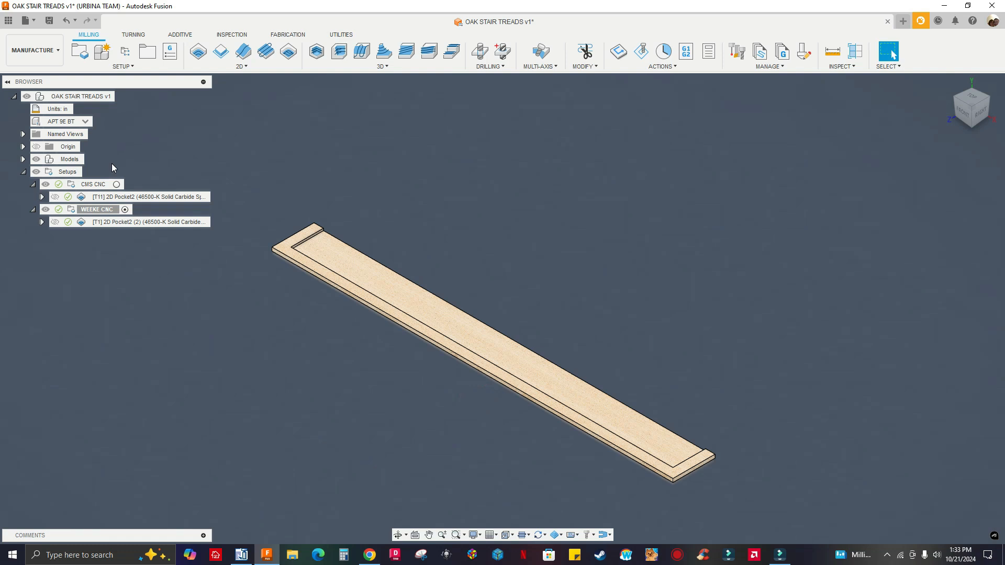
# Switch to the Design workspace and activate the 5TH FLOOR BT configuration.
pyautogui.click(91, 121)
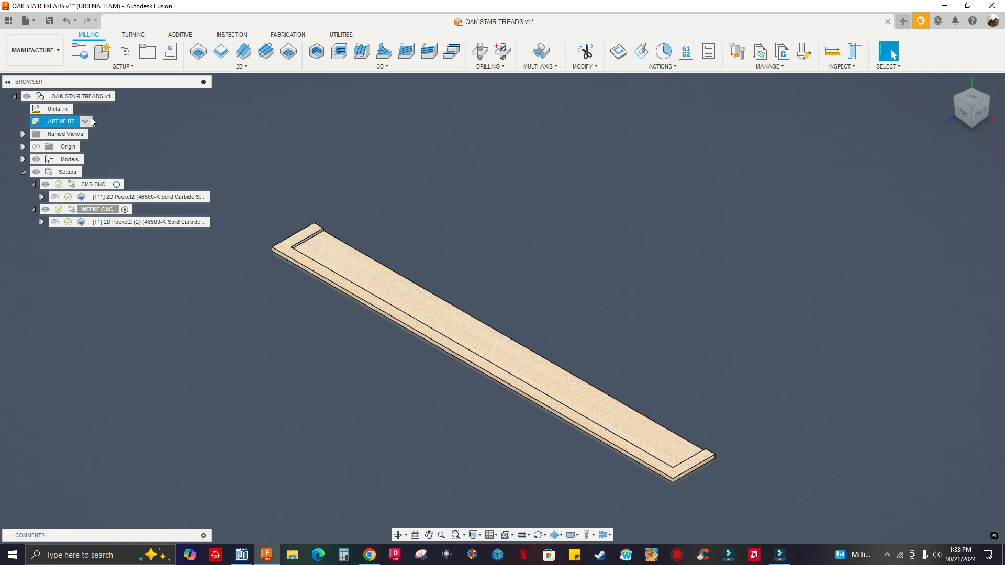
pyautogui.click(90, 121)
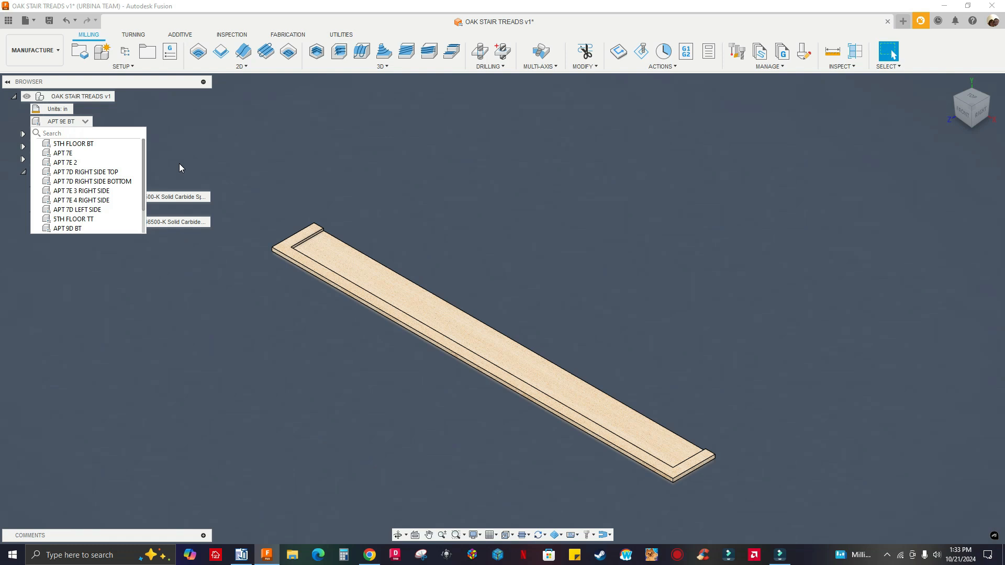
pyautogui.click(32, 50)
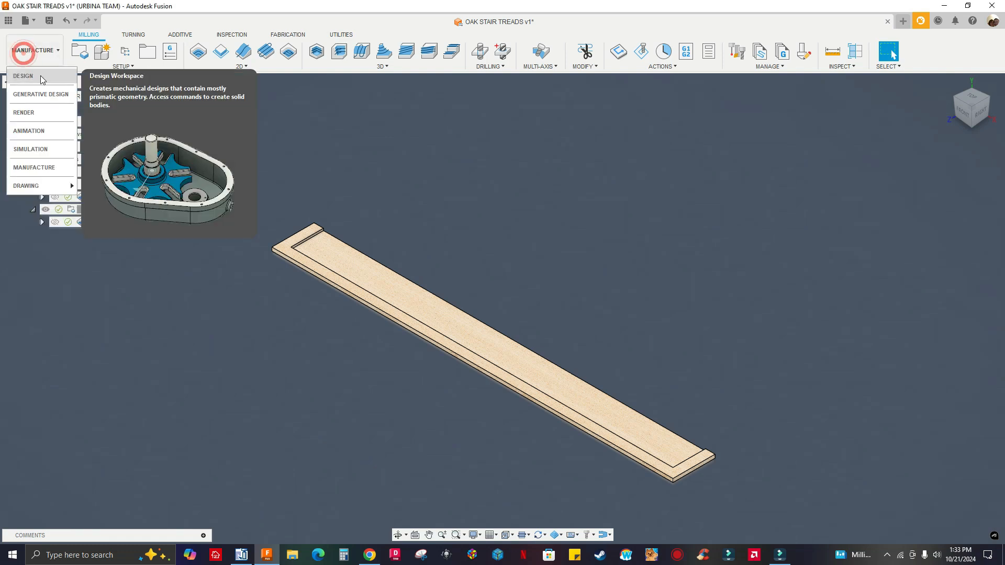
pyautogui.click(33, 51)
pyautogui.click(32, 50)
pyautogui.click(24, 73)
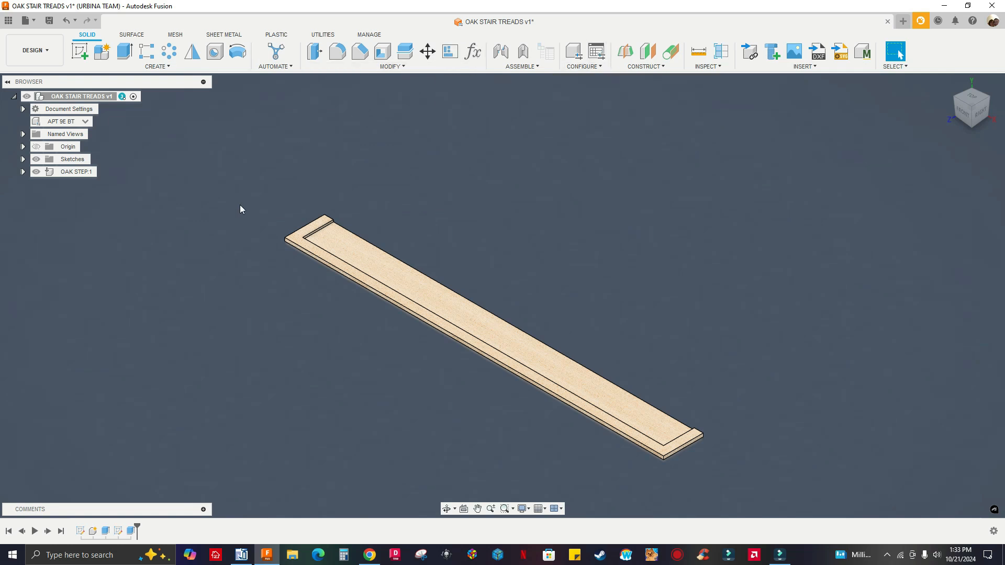
pyautogui.click(87, 121)
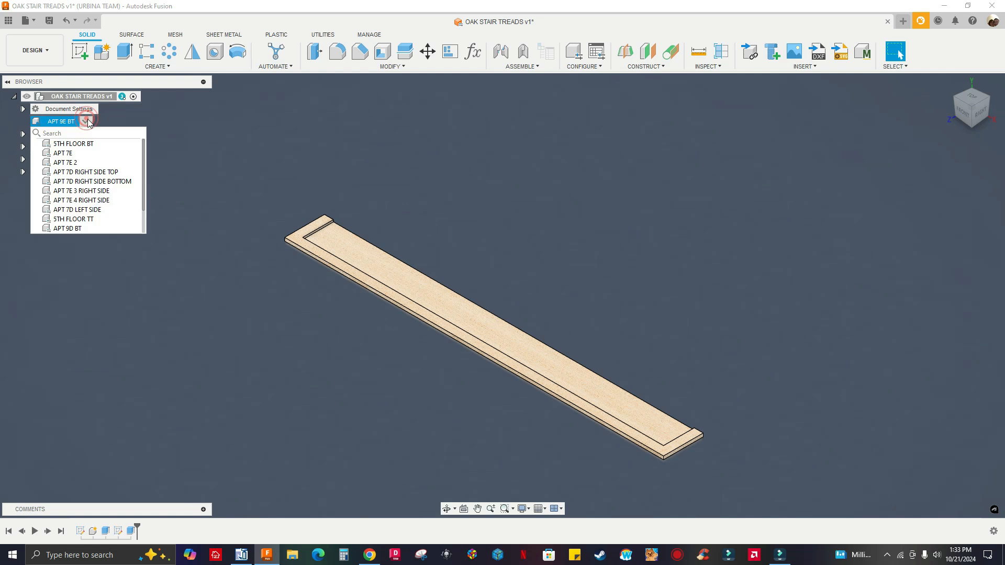
pyautogui.click(80, 145)
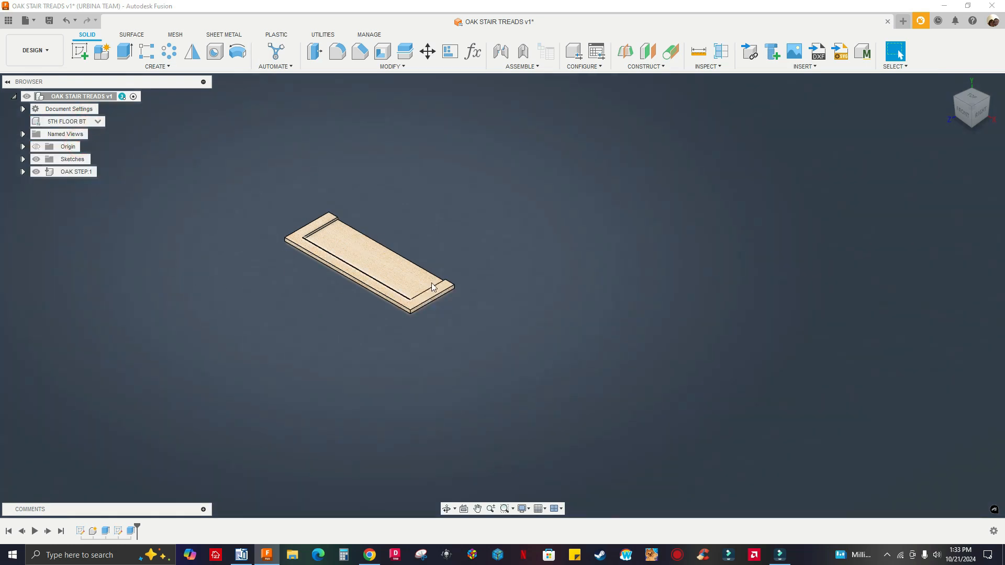
# Review the configured user parameters that drive the stair tread, then close the parameter list.
pyautogui.click(471, 54)
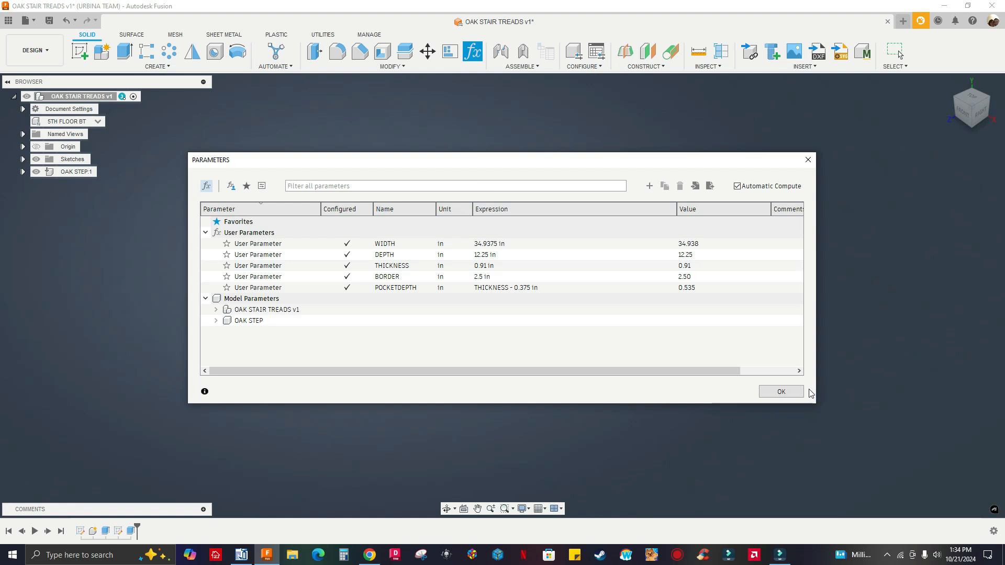
pyautogui.click(781, 391)
pyautogui.moveTo(293, 208)
pyautogui.mouseDown()
pyautogui.moveTo(320, 245)
pyautogui.moveTo(292, 207)
pyautogui.mouseUp()
pyautogui.moveTo(333, 191); pyautogui.dragTo(384, 240, button='middle')
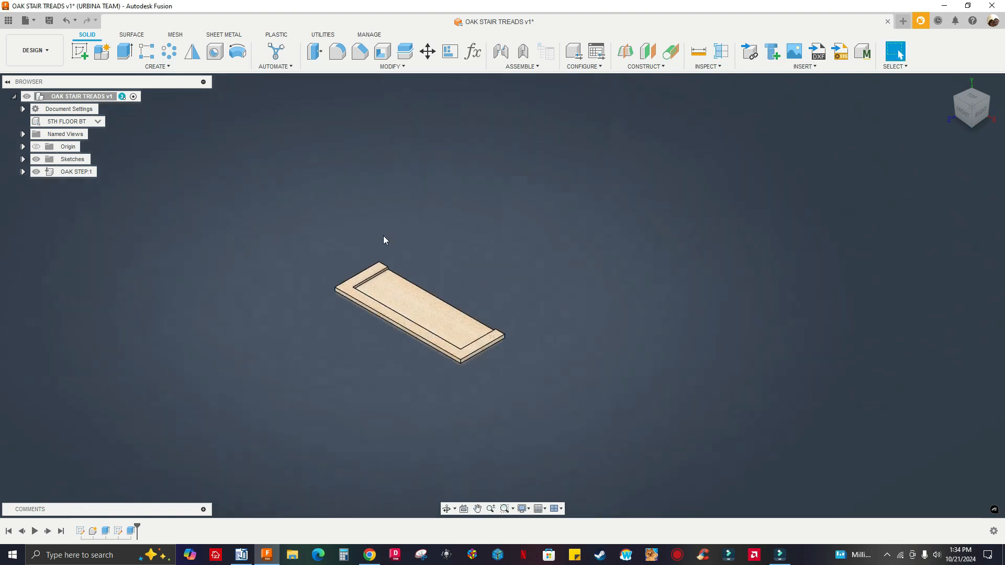
# Open the tread's first sketch, inspect the expressions behind the rectangle's width and depth dimensions, and finish the sketch.
pyautogui.click(80, 531)
pyautogui.rightClick(81, 531)
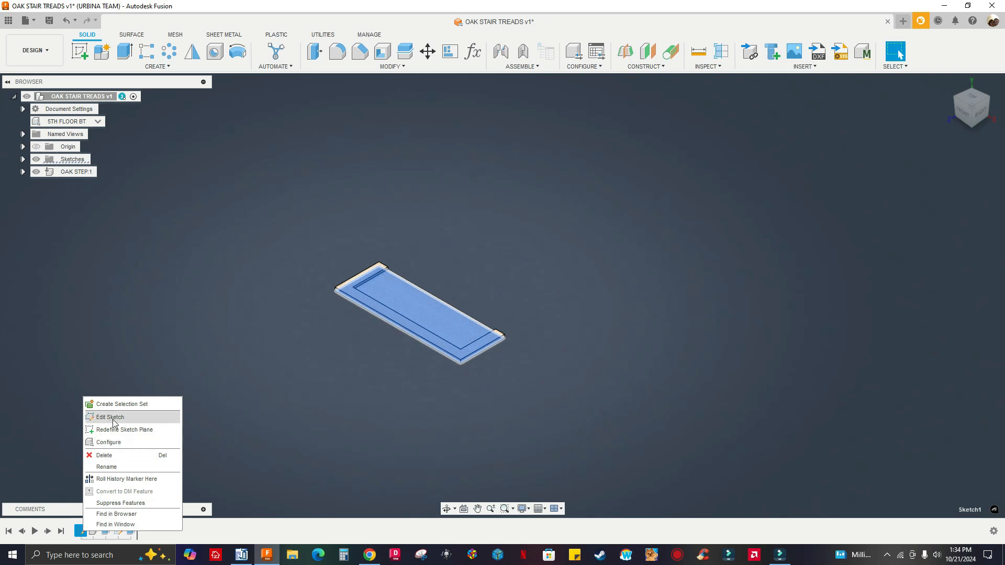
pyautogui.click(115, 417)
pyautogui.doubleClick(442, 411)
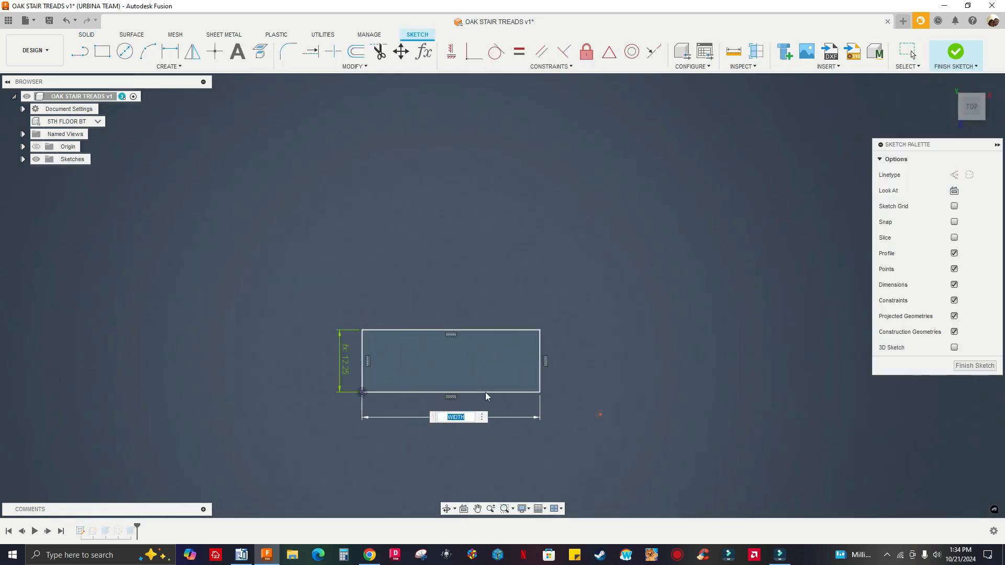
pyautogui.click(378, 435)
pyautogui.click(460, 416)
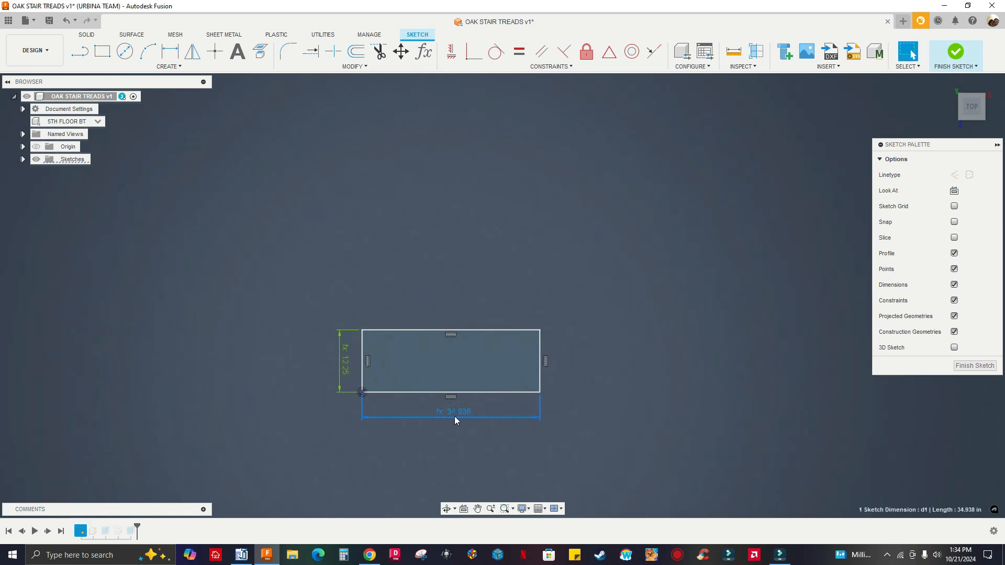
pyautogui.doubleClick(457, 414)
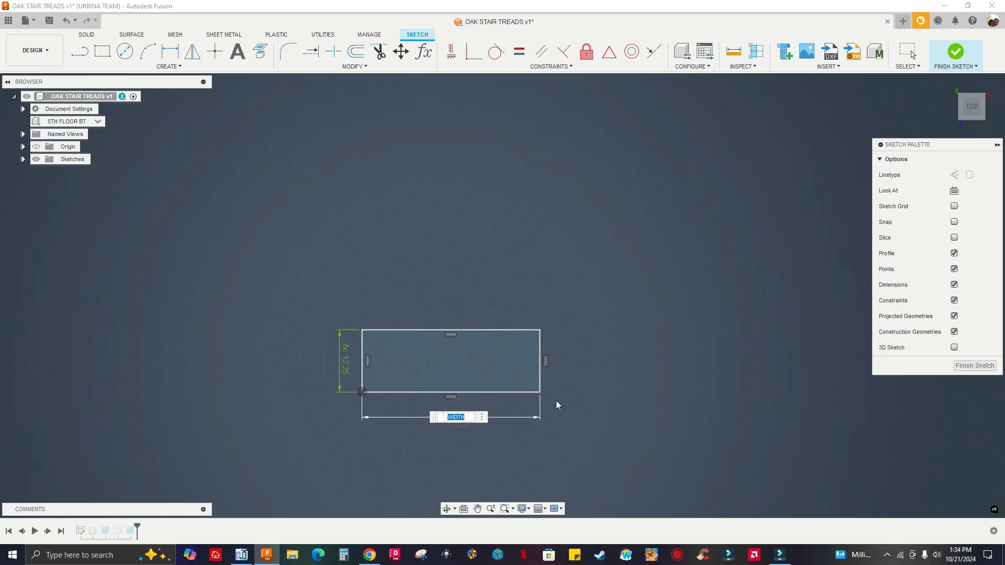
pyautogui.press('Escape')
pyautogui.doubleClick(343, 370)
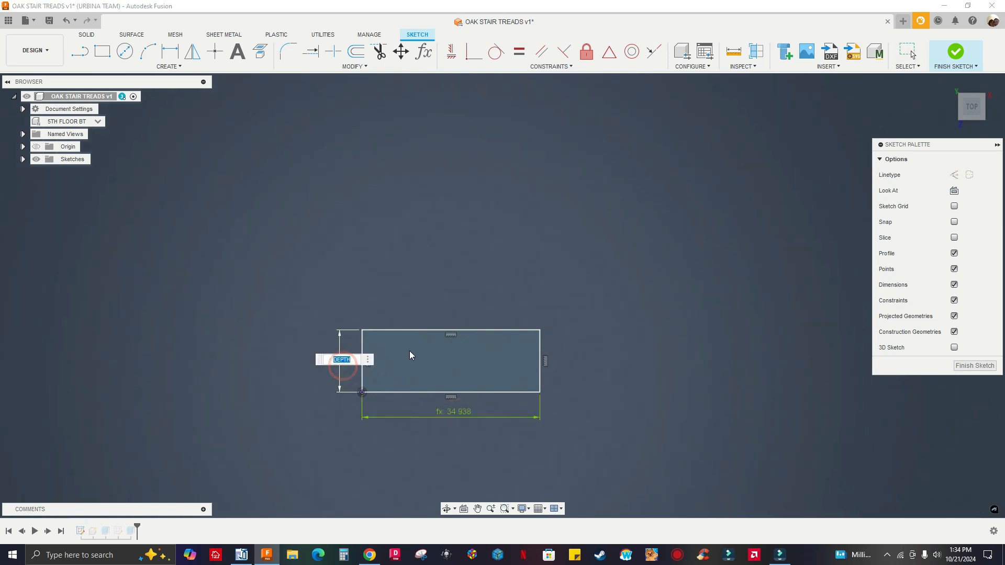
pyautogui.press('Escape')
pyautogui.click(955, 51)
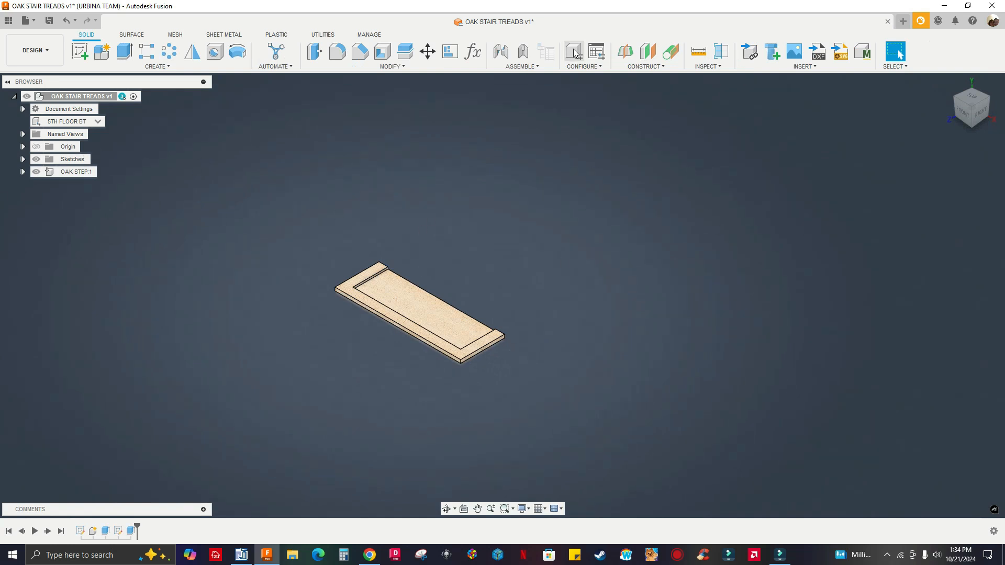
# Review the list of available configurations in the browser without changing the active 5TH FLOOR BT configuration.
pyautogui.click(79, 123)
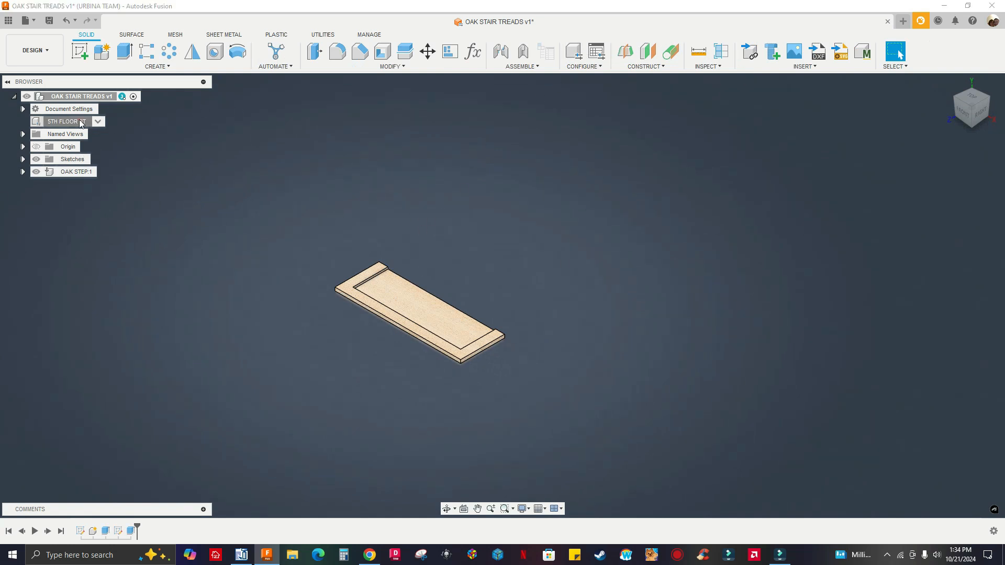
pyautogui.click(98, 121)
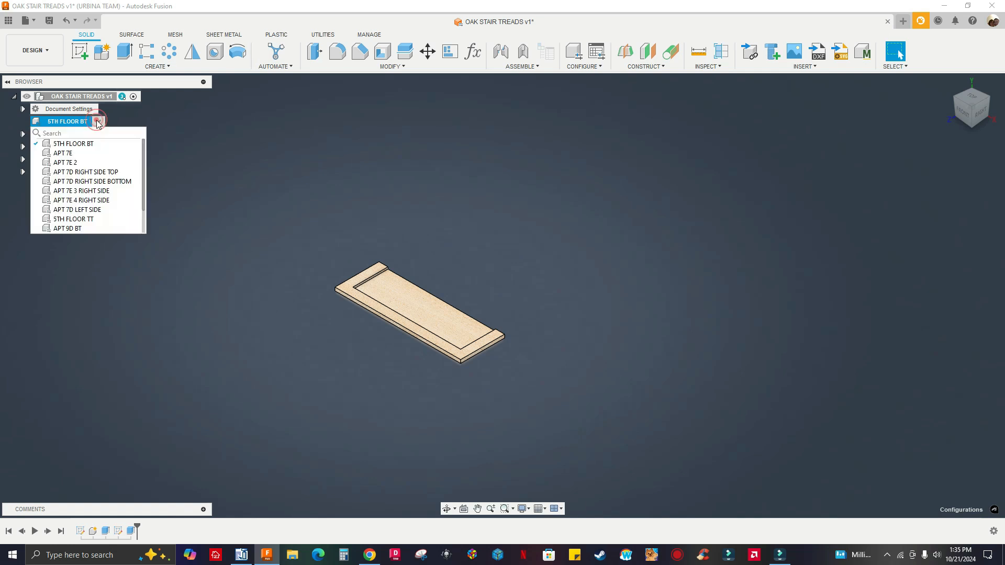
pyautogui.moveTo(82, 147)
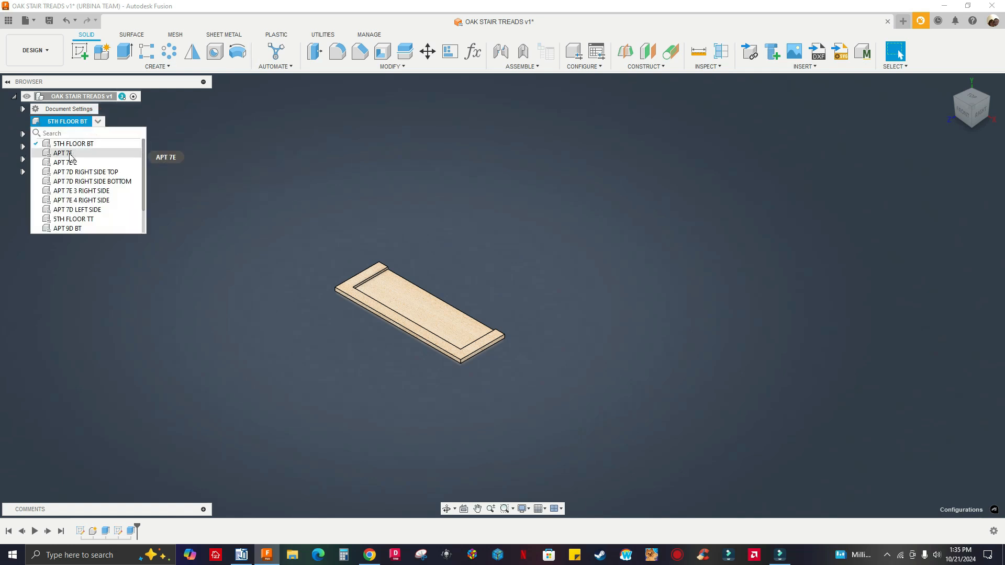
pyautogui.click(255, 209)
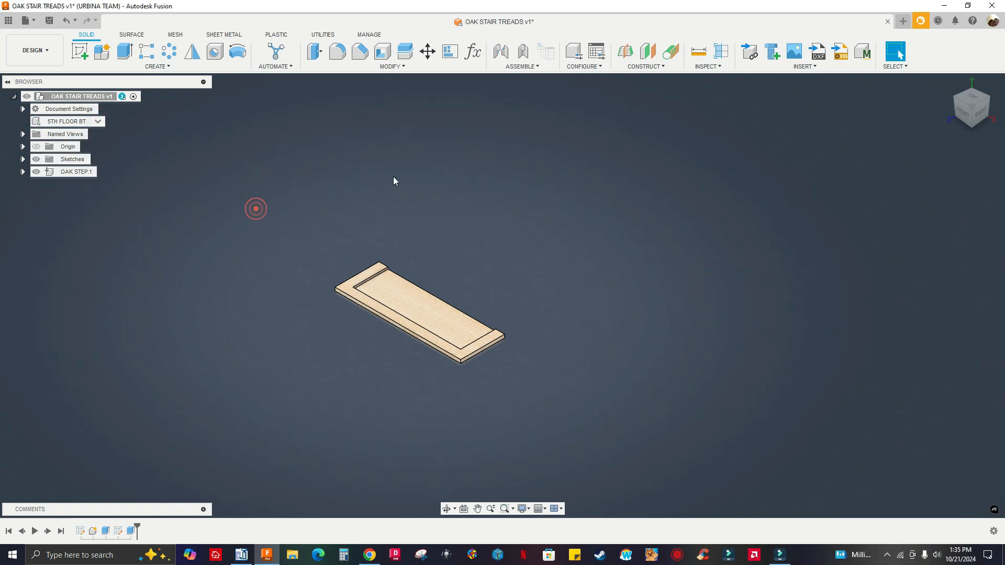
# Open the configuration table, enlarge it to examine each tread's width, depth, thickness, border and pocket depth, and close it.
pyautogui.click(599, 52)
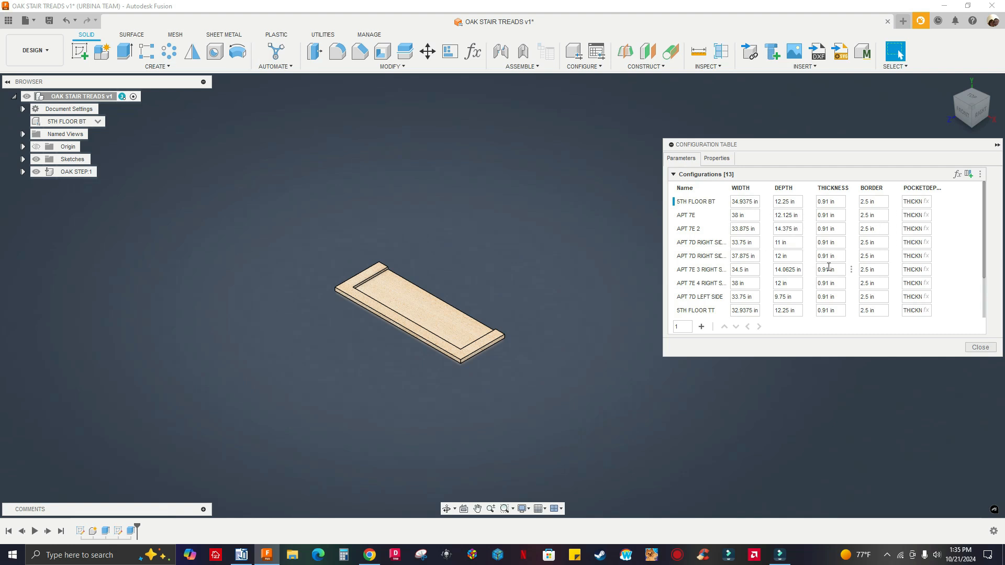
pyautogui.moveTo(667, 355); pyautogui.dragTo(518, 376)
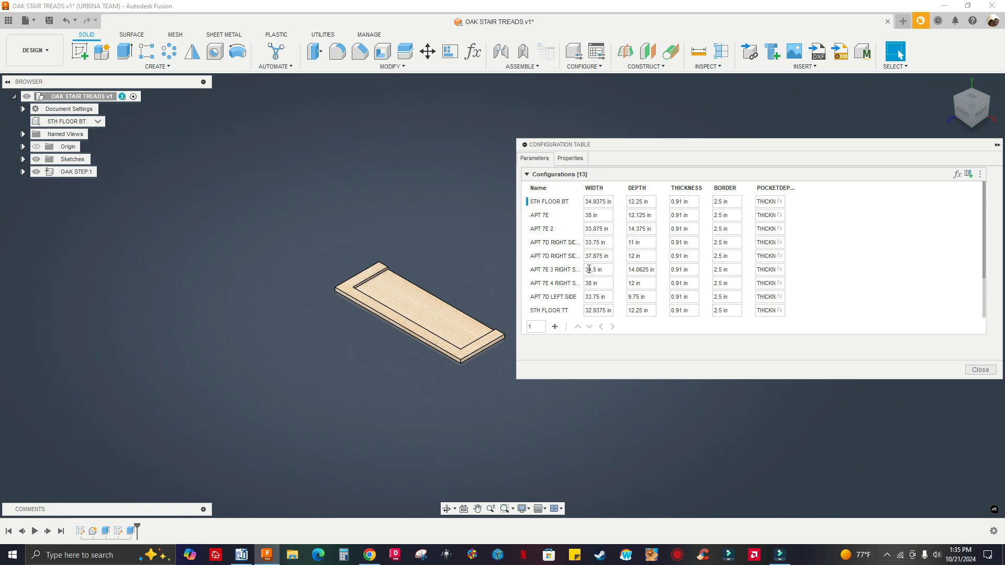
pyautogui.click(975, 369)
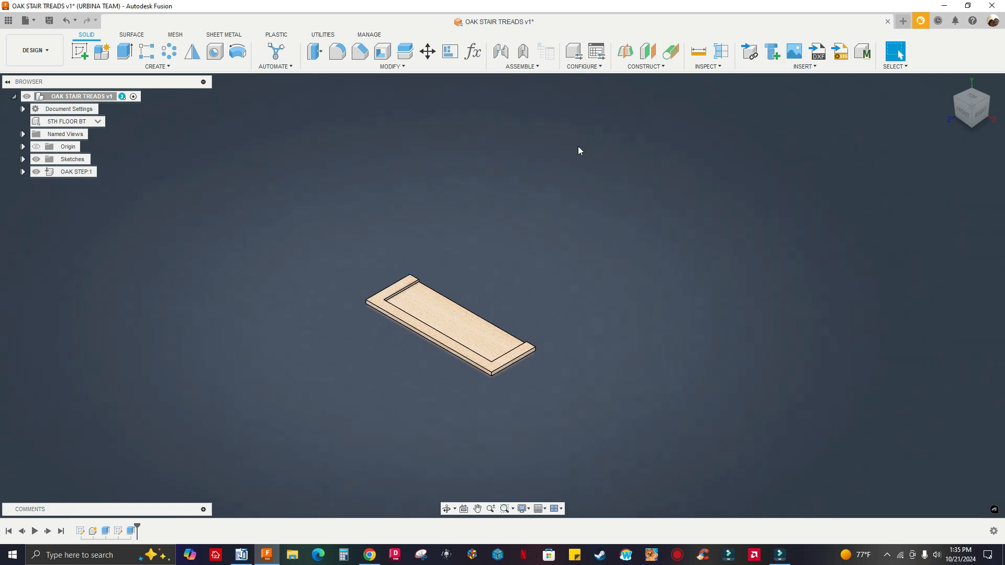
# Reopen the configuration table and review which user parameters are marked as configured, then close the parameter list.
pyautogui.click(597, 52)
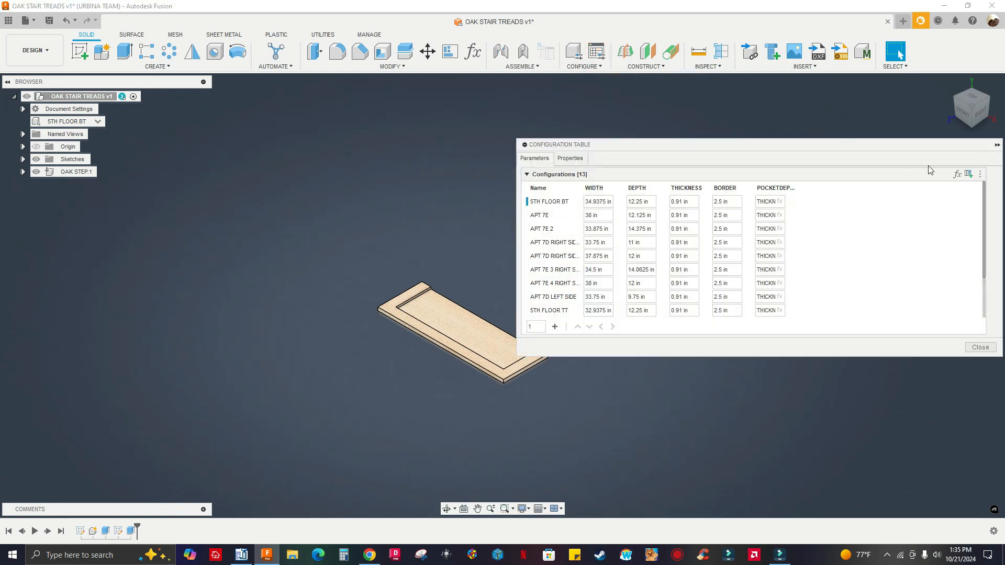
pyautogui.click(957, 175)
pyautogui.click(604, 363)
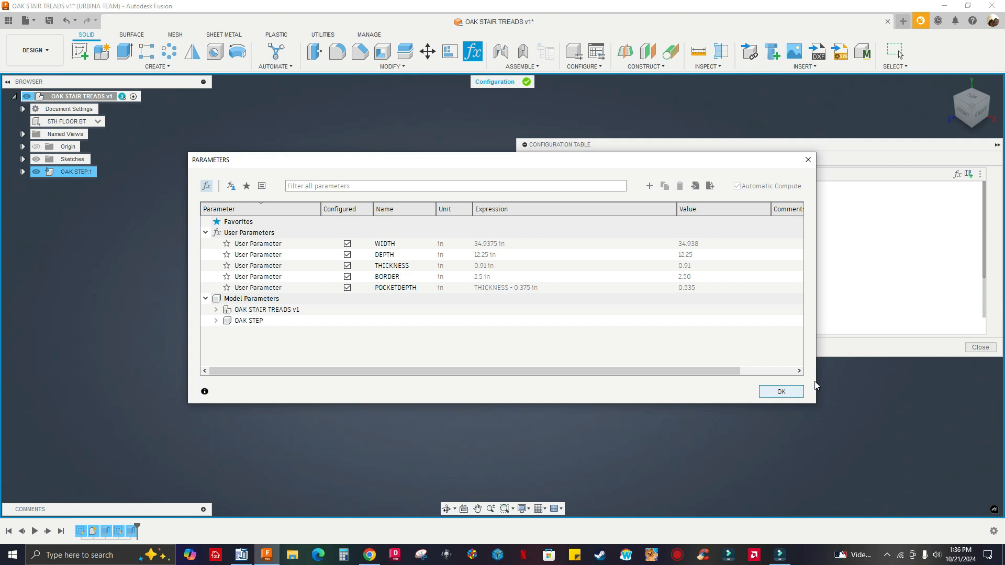
pyautogui.click(780, 391)
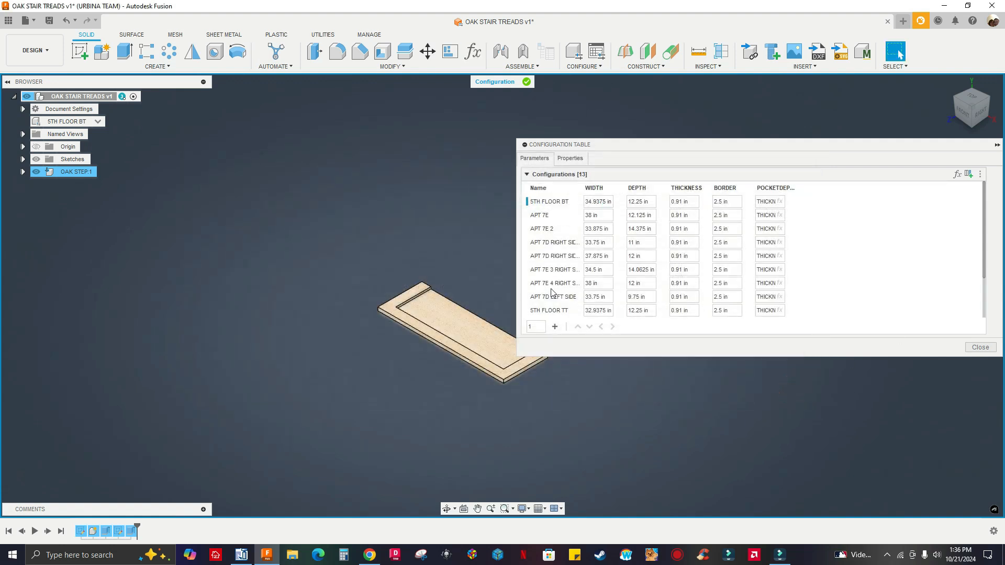
# Duplicate the APT 9E BT configuration at the end of the configuration table.
pyautogui.scroll(-2, 552, 293)
pyautogui.scroll(2, 553, 246)
pyautogui.scroll(-2, 552, 251)
pyautogui.click(532, 315)
pyautogui.click(531, 316)
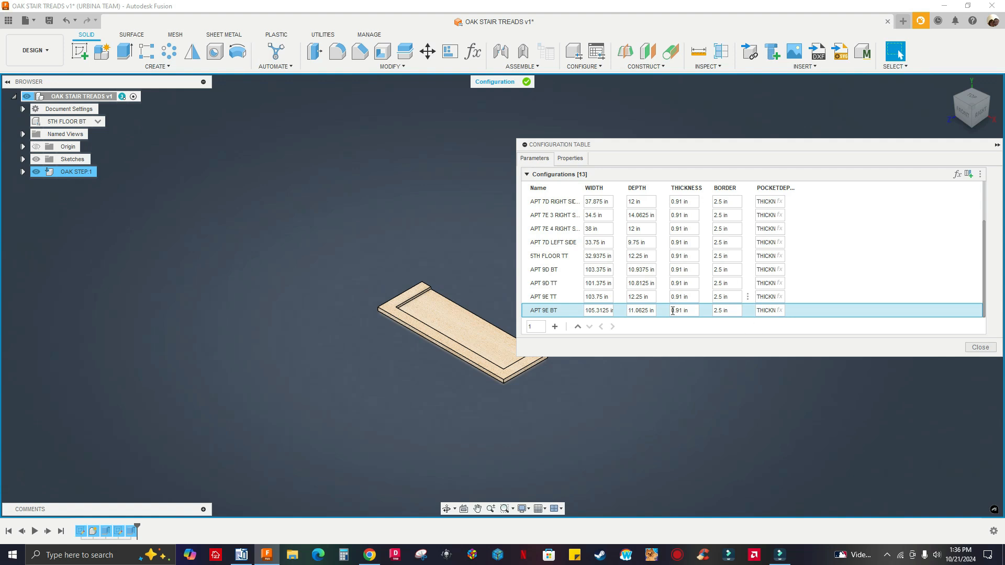
pyautogui.rightClick(554, 313)
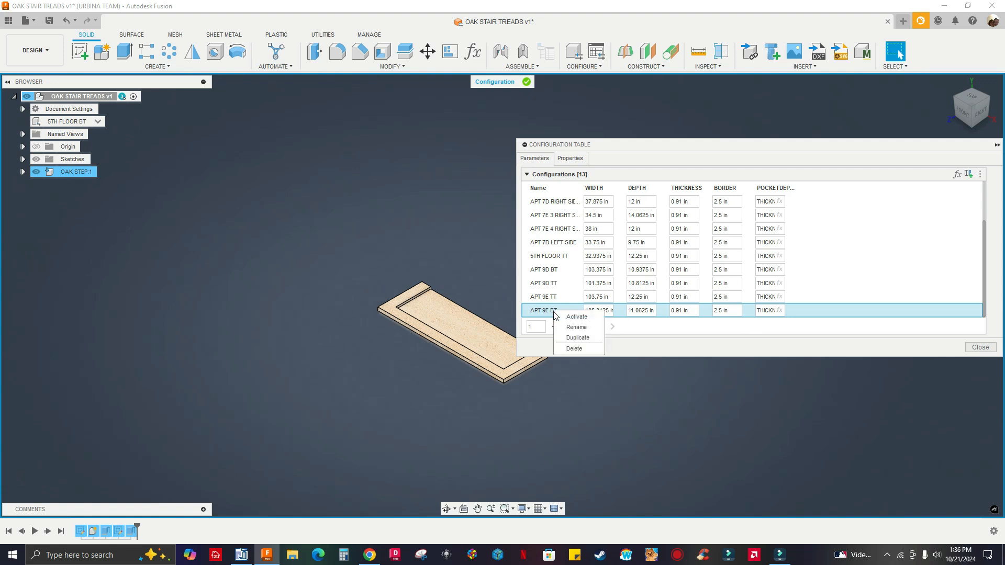
pyautogui.click(570, 338)
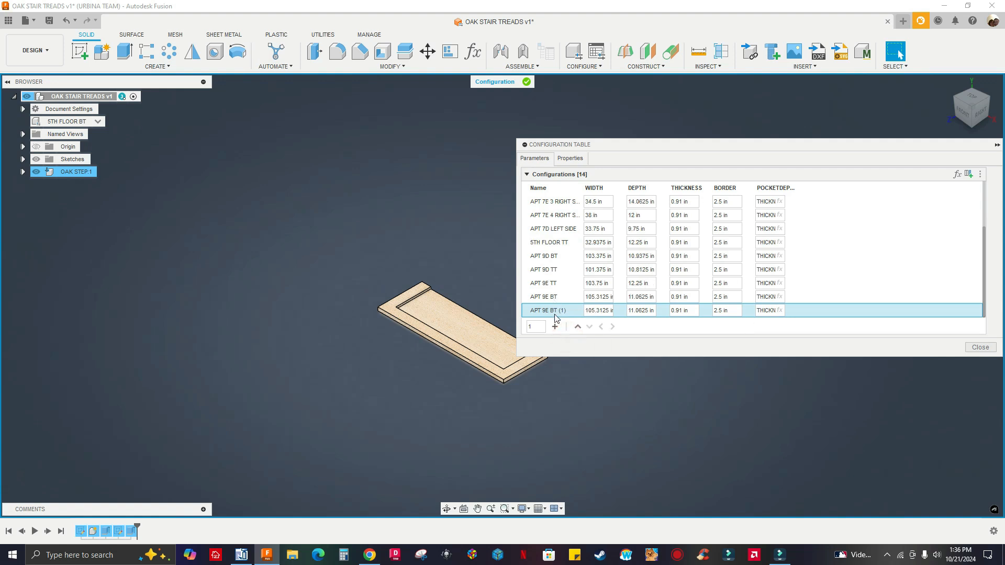
# Activate the duplicated APT 9E BT configuration and rename it APT 9F BT.
pyautogui.rightClick(556, 314)
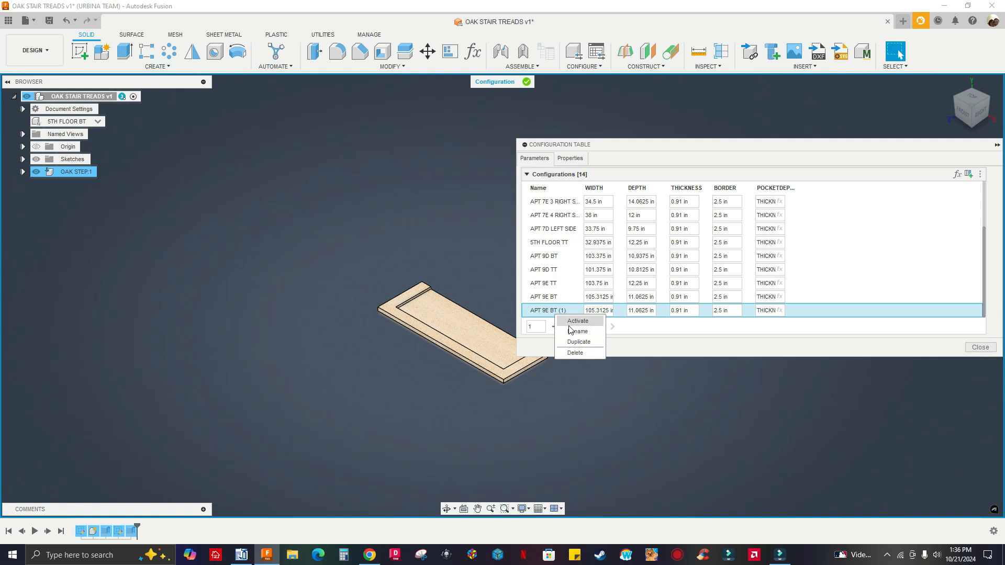
pyautogui.click(568, 323)
pyautogui.rightClick(551, 312)
pyautogui.click(570, 320)
pyautogui.click(574, 313)
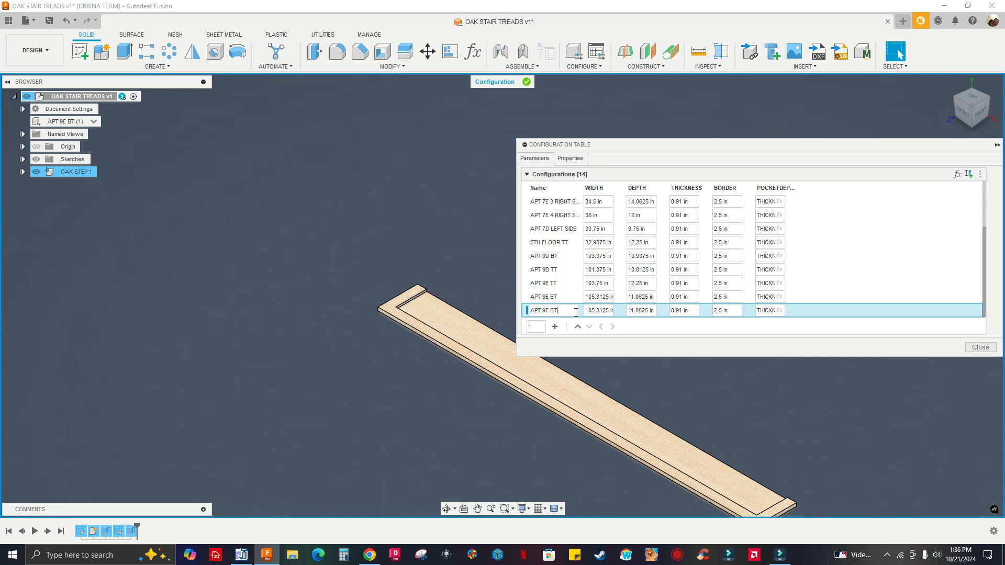
# Set the WIDTH of the APT 9F BT configuration to 110 in.
pyautogui.click(610, 313)
pyautogui.click(613, 312)
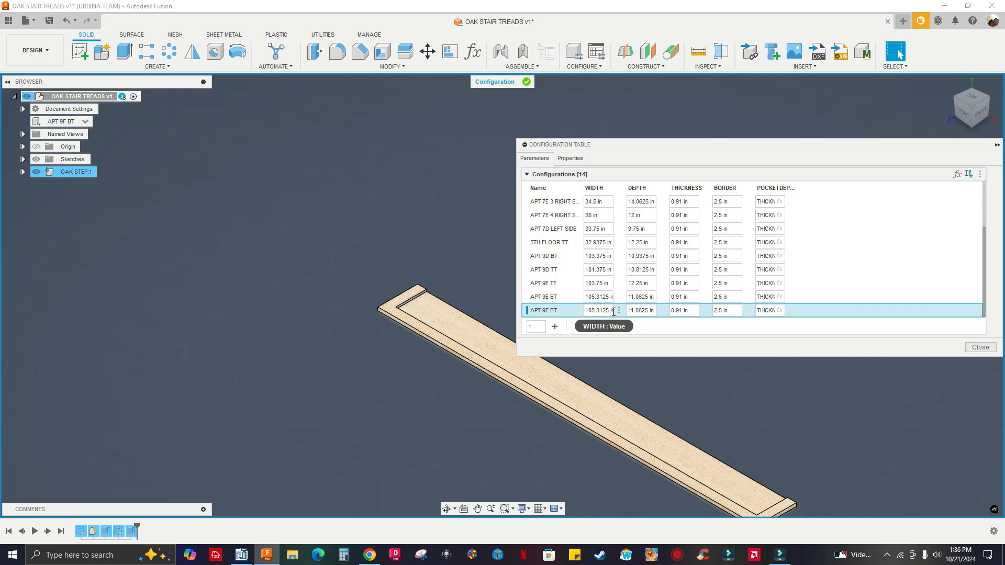
pyautogui.click(613, 311)
pyautogui.click(614, 310)
pyautogui.click(608, 310)
pyautogui.hotkey('ctrl', 'a')
pyautogui.write('110')
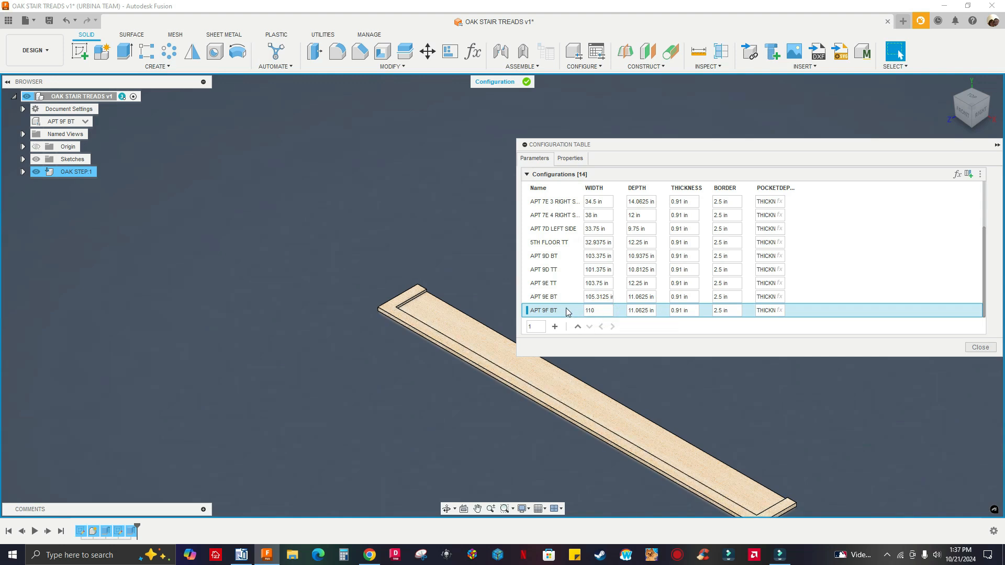
# Set the DEPTH of the APT 9F BT configuration to 15 in.
pyautogui.click(648, 313)
pyautogui.scroll(-3, 557, 372)
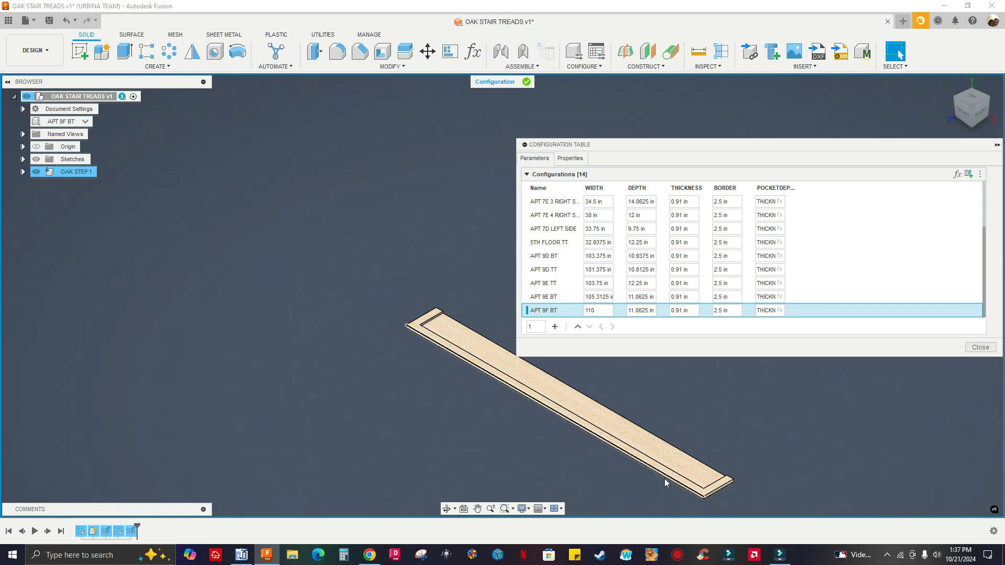
pyautogui.click(648, 313)
pyautogui.click(646, 309)
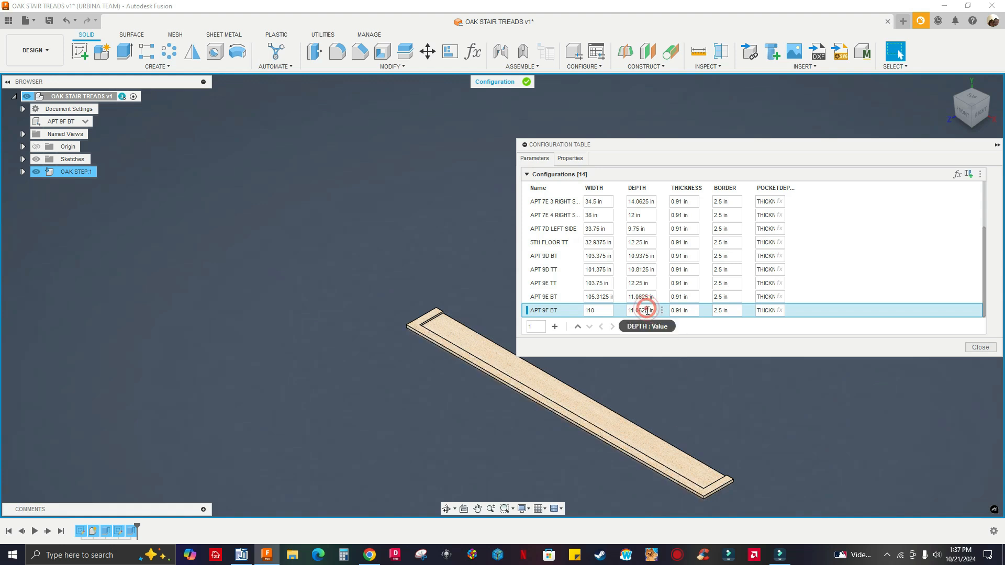
pyautogui.doubleClick(647, 311)
pyautogui.write('15')
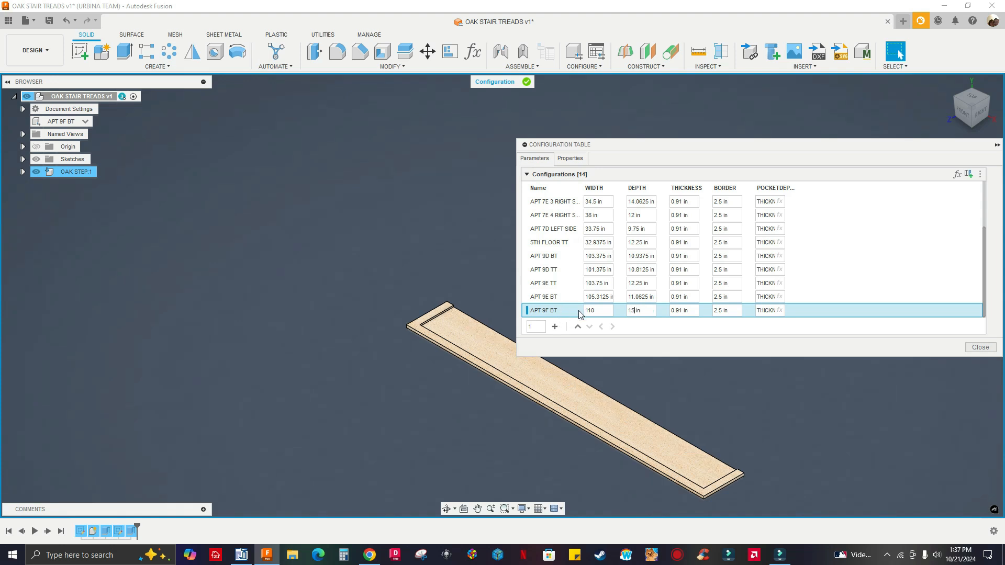
# Compare the tread sizes by activating APT 9E BT, APT 9E TT and neighbouring configurations, ending on APT 9F BT.
pyautogui.click(549, 299)
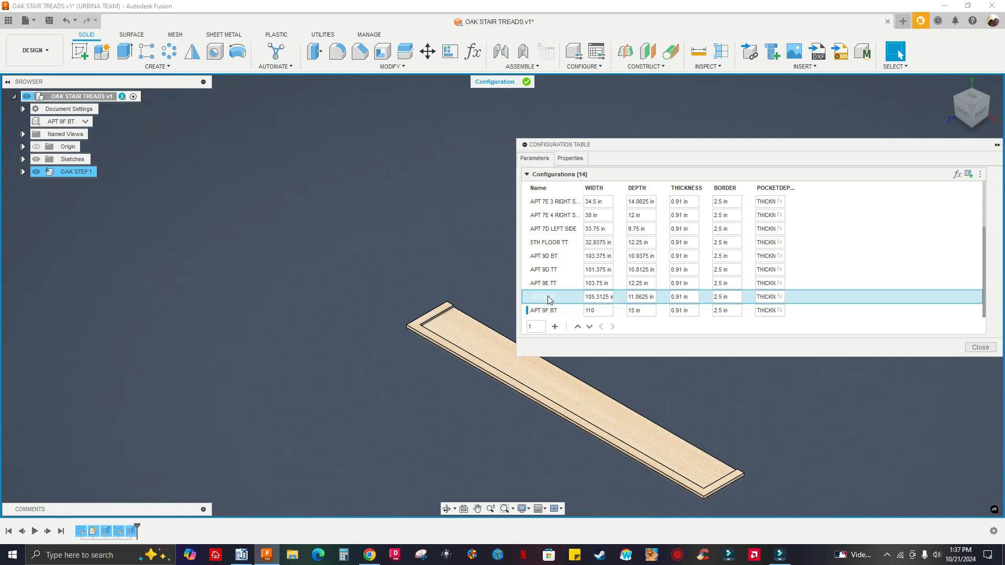
pyautogui.doubleClick(544, 296)
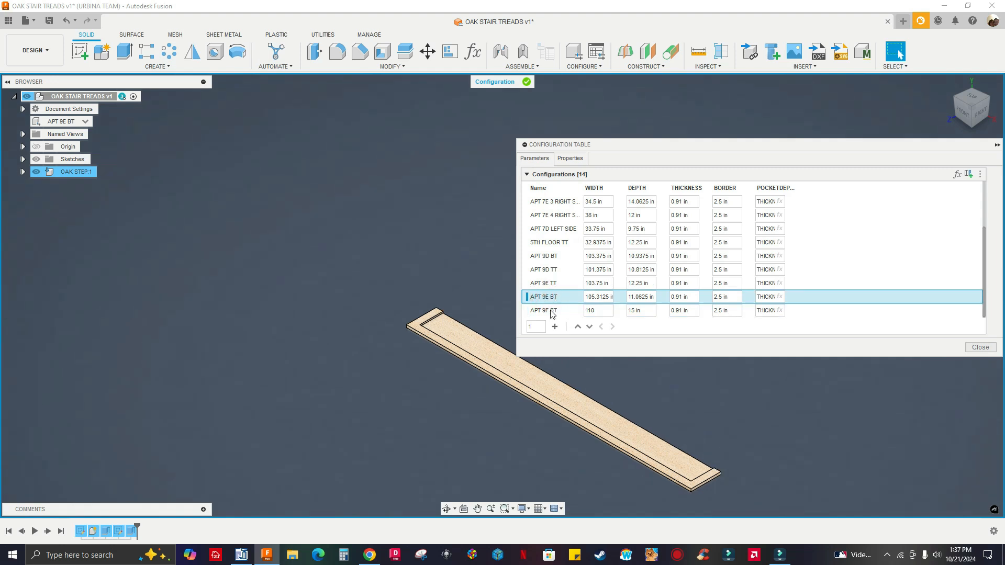
pyautogui.doubleClick(547, 285)
pyautogui.doubleClick(545, 270)
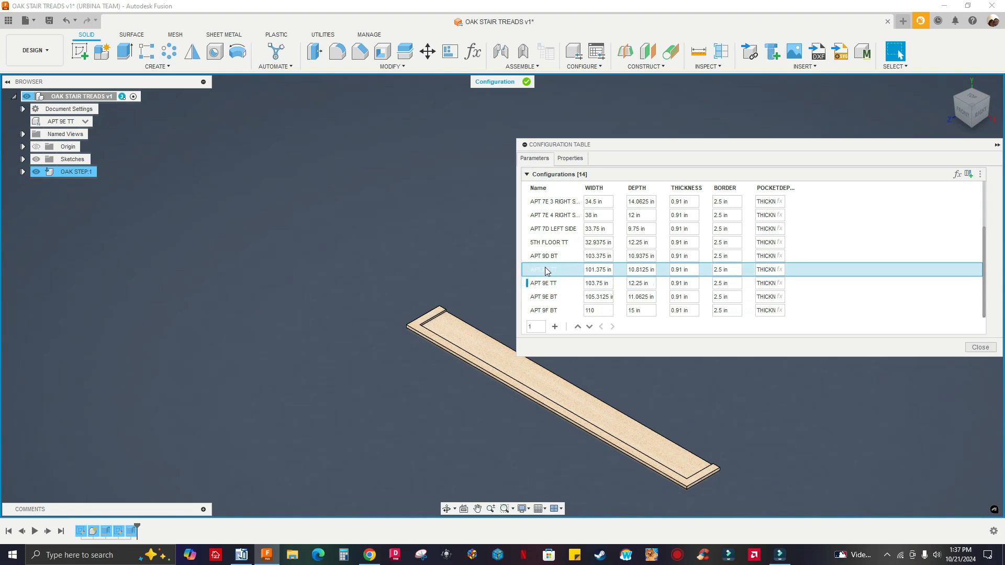
pyautogui.doubleClick(544, 283)
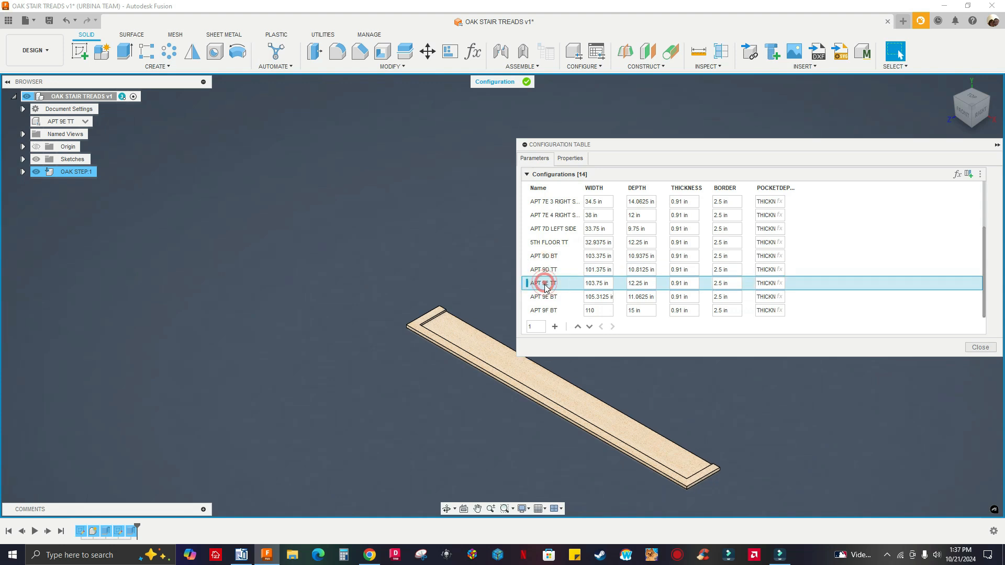
pyautogui.doubleClick(545, 297)
pyautogui.doubleClick(544, 310)
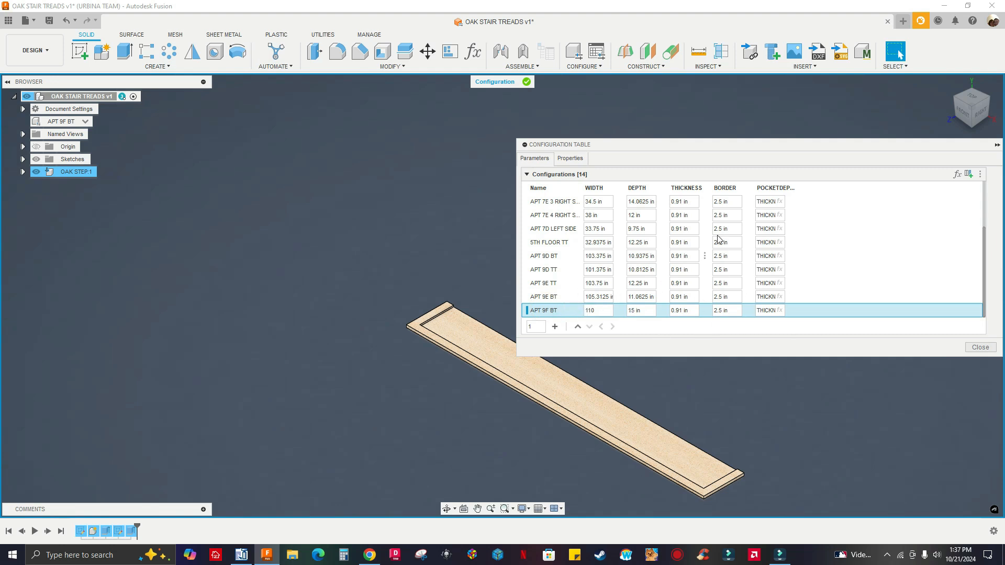
# Examine the names and dimensions of all configurations listed in the configuration table.
pyautogui.scroll(1, 547, 297)
pyautogui.scroll(-1, 547, 298)
pyautogui.scroll(1, 548, 300)
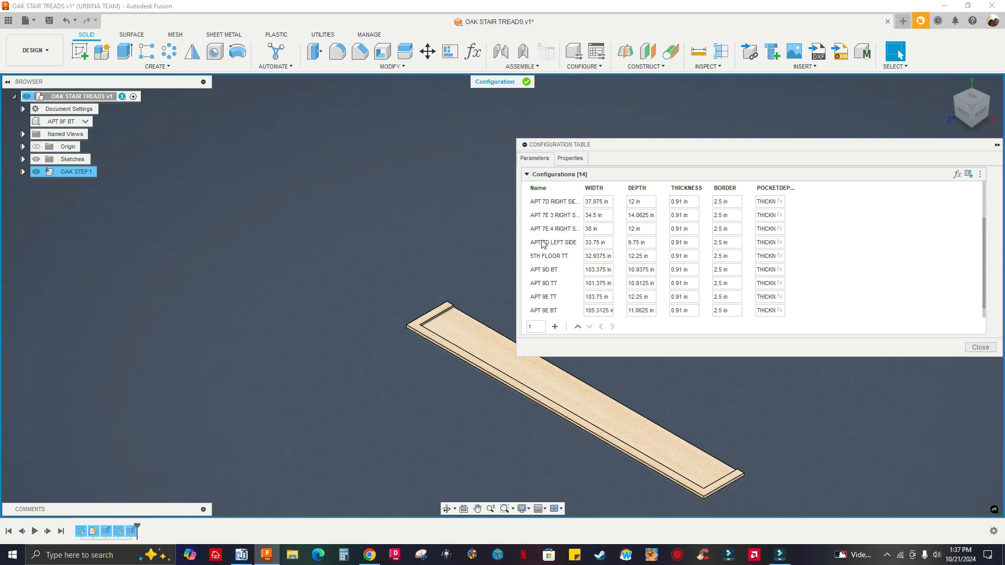
pyautogui.scroll(-1, 551, 273)
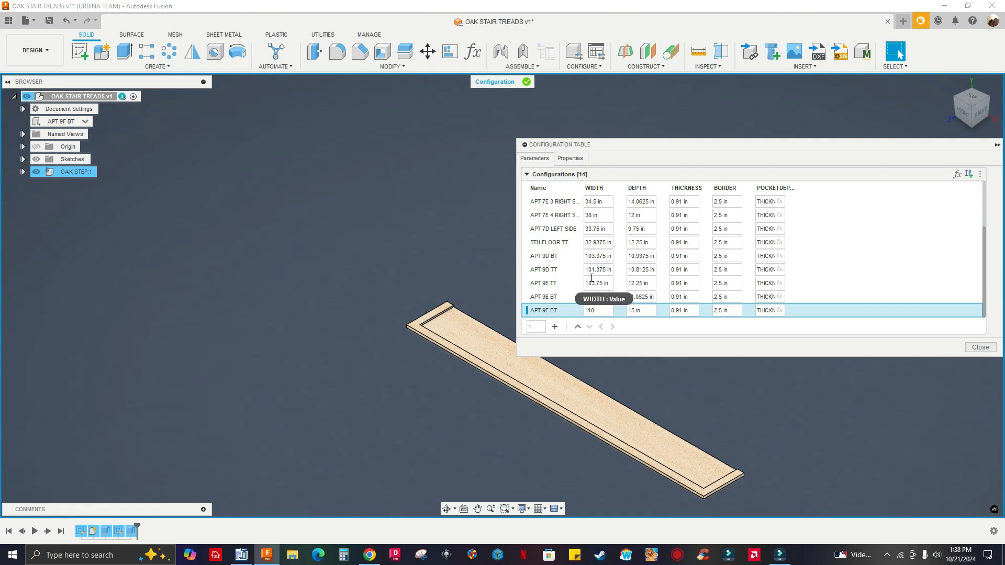
pyautogui.scroll(3, 560, 293)
pyautogui.scroll(-3, 560, 262)
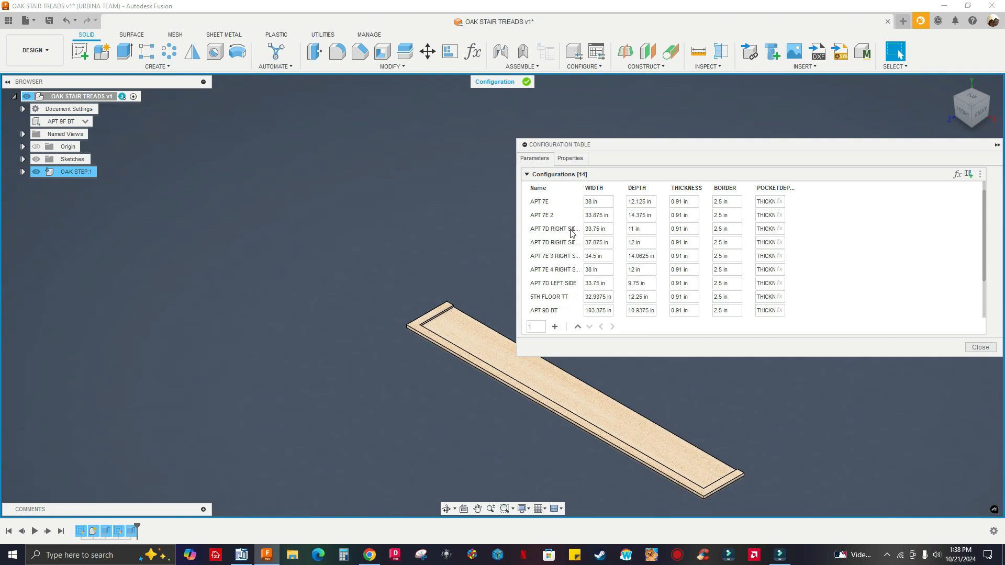
pyautogui.scroll(3, 544, 233)
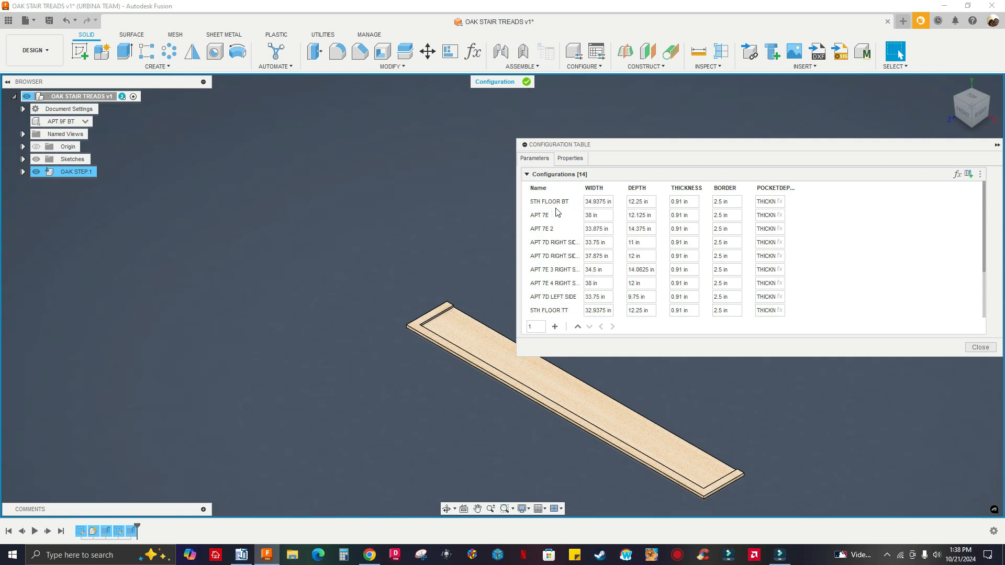
pyautogui.scroll(-2, 569, 260)
pyautogui.scroll(2, 568, 257)
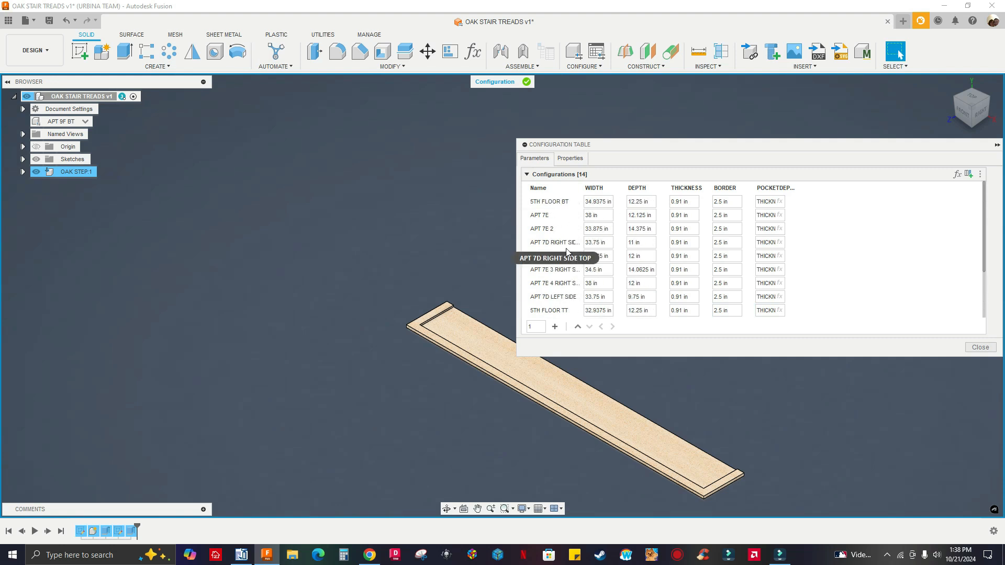
pyautogui.scroll(-3, 556, 267)
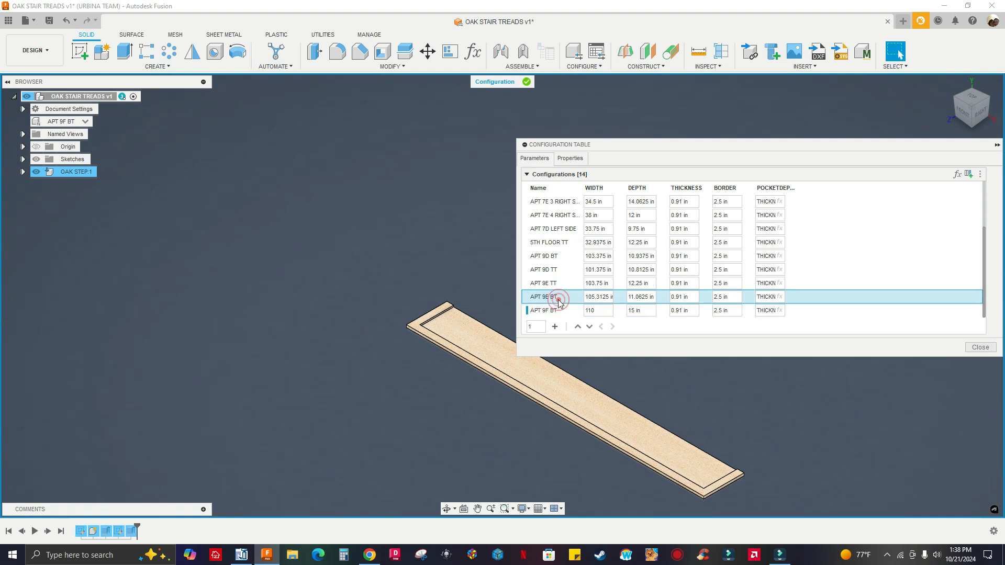
# Preview the tread in several configurations, including APT 9D TT, 5TH FLOOR TT, APT 7E and both APT 7D RIGHT SIDE variants.
pyautogui.click(551, 270)
pyautogui.click(551, 243)
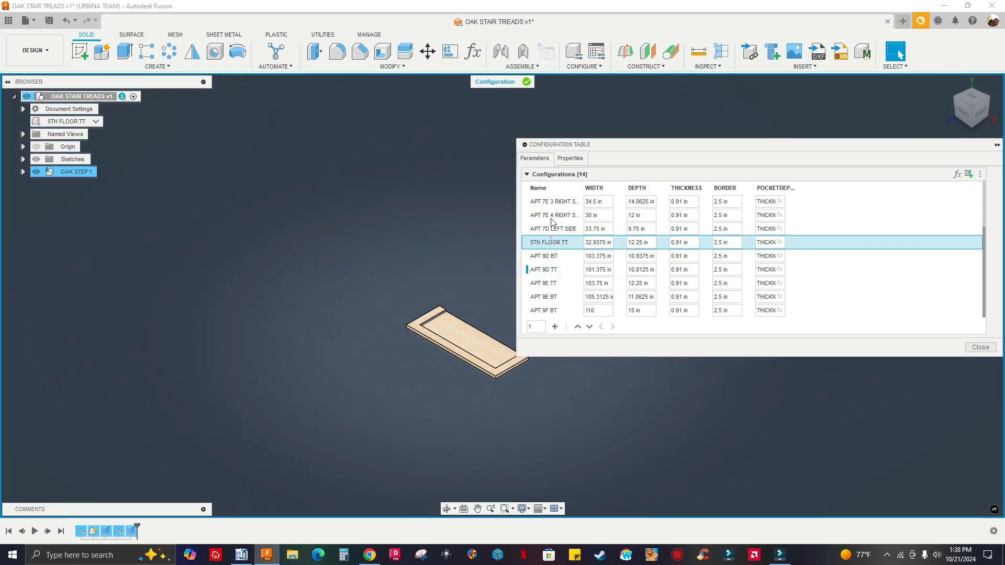
pyautogui.scroll(3, 553, 204)
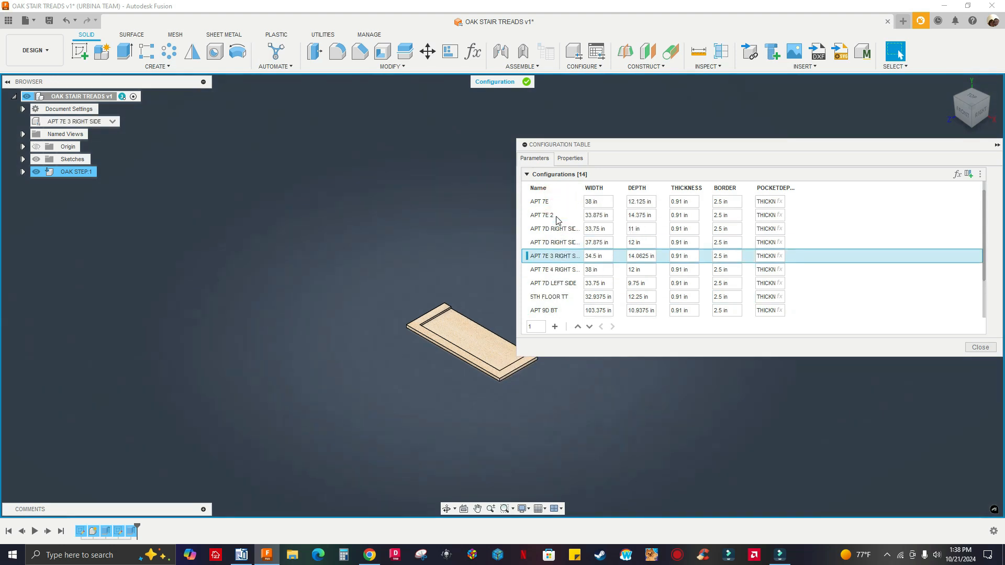
pyautogui.click(547, 214)
pyautogui.click(545, 202)
pyautogui.scroll(1, 544, 204)
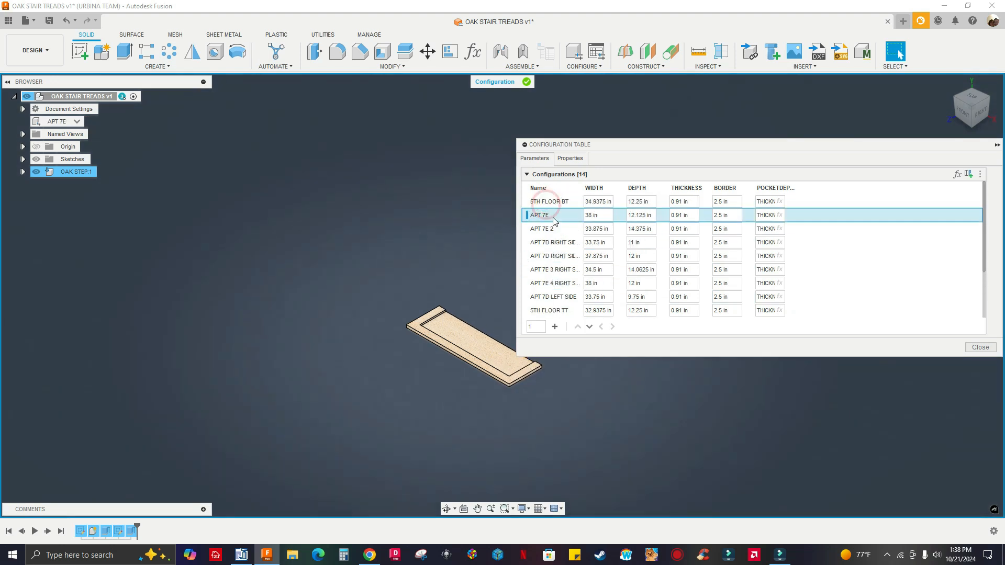
pyautogui.click(546, 202)
pyautogui.click(556, 242)
pyautogui.click(555, 256)
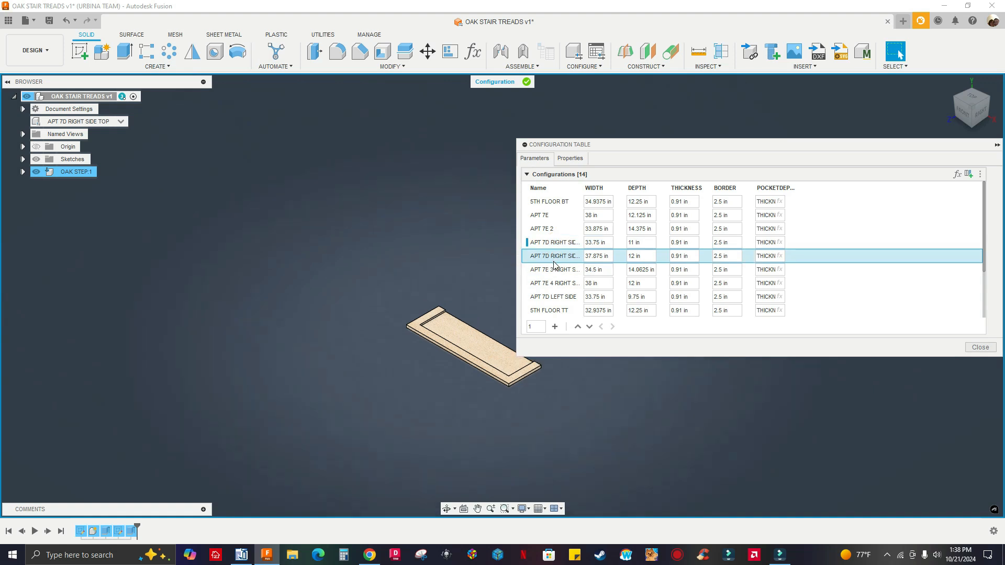
# Preview the tread in the APT 7E 3 RIGHT SIDE, APT 7E 4 RIGHT SIDE and APT 7D LEFT SIDE configurations.
pyautogui.click(547, 270)
pyautogui.click(556, 283)
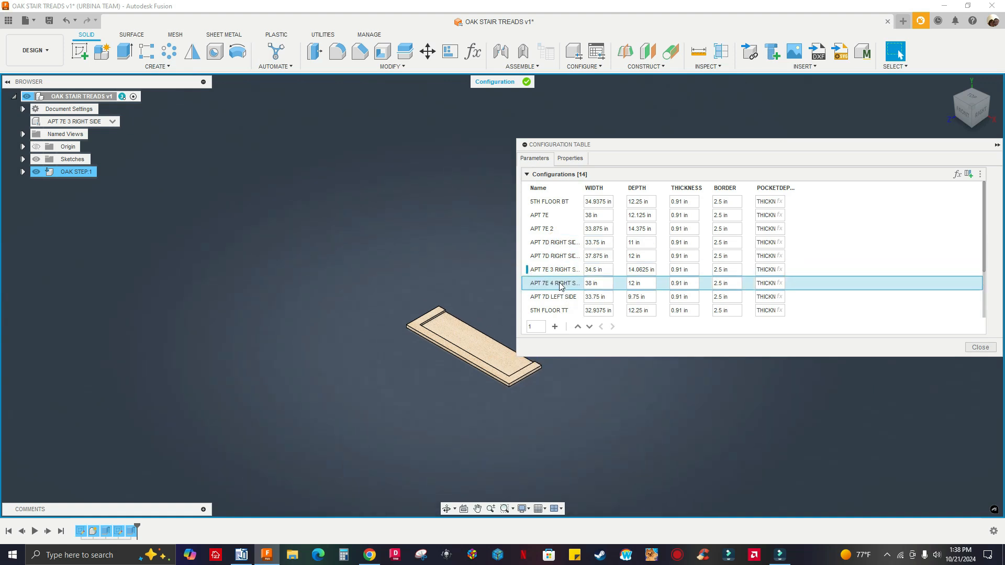
pyautogui.click(547, 298)
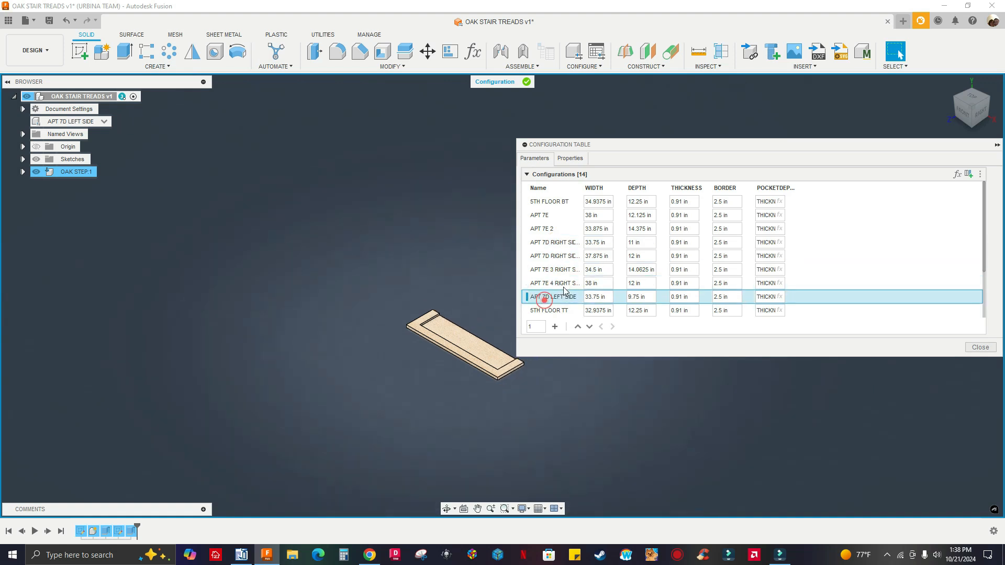
# Activate the 5TH FLOOR TT configuration and close the configuration table.
pyautogui.scroll(-1, 556, 297)
pyautogui.rightClick(555, 297)
pyautogui.click(574, 300)
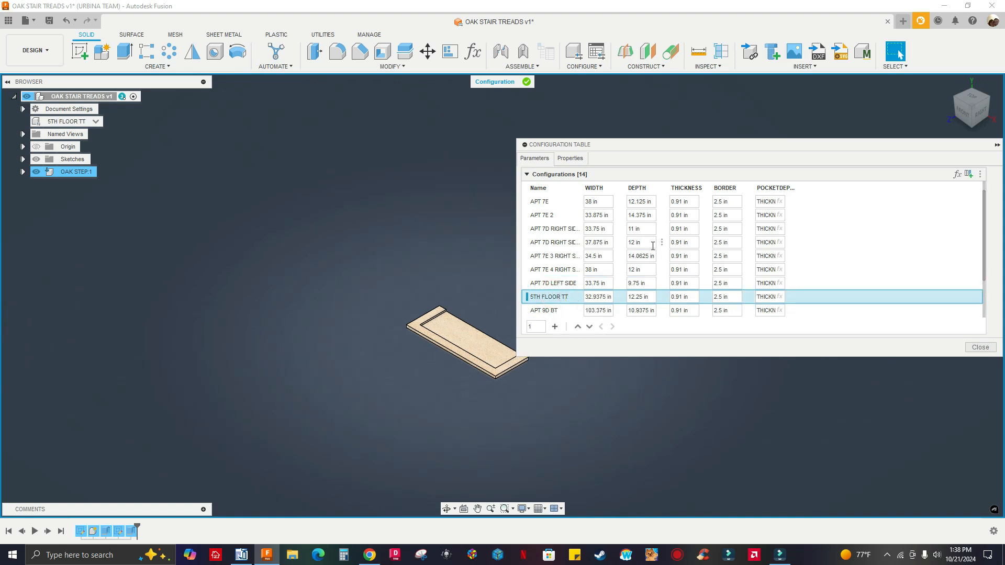
pyautogui.click(980, 347)
pyautogui.scroll(-1, 410, 320)
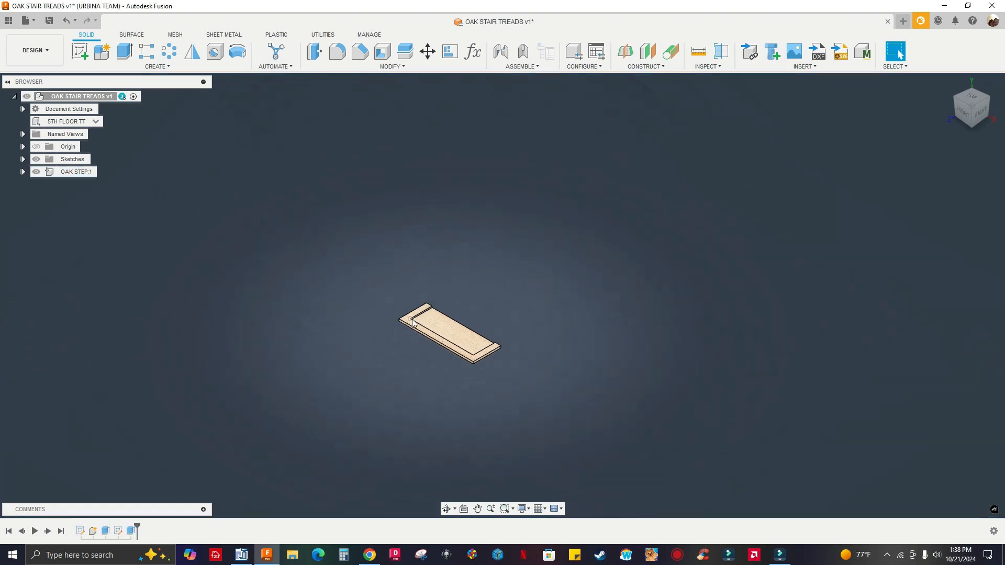
pyautogui.scroll(3, 413, 323)
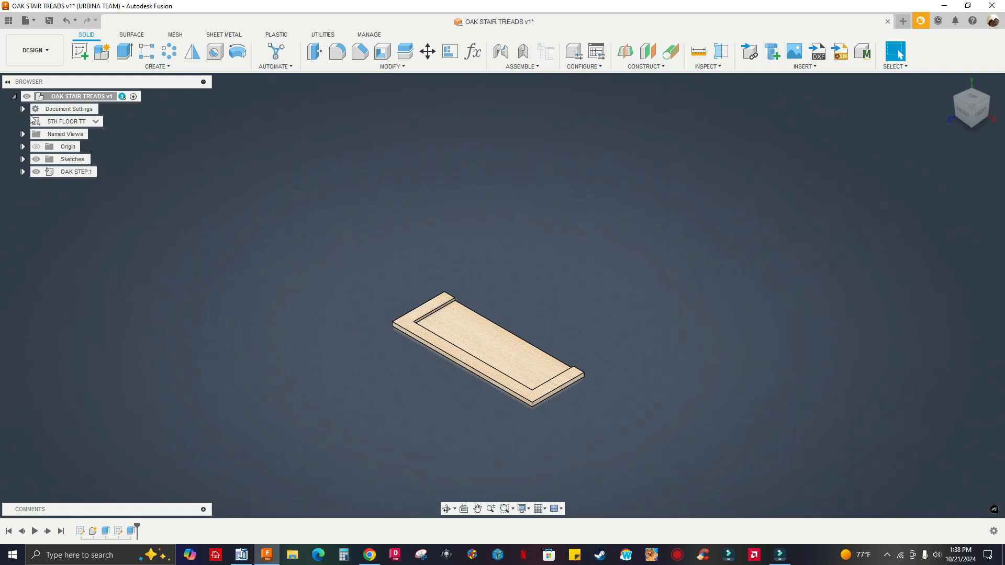
pyautogui.moveTo(300, 216); pyautogui.dragTo(343, 229, button='middle')
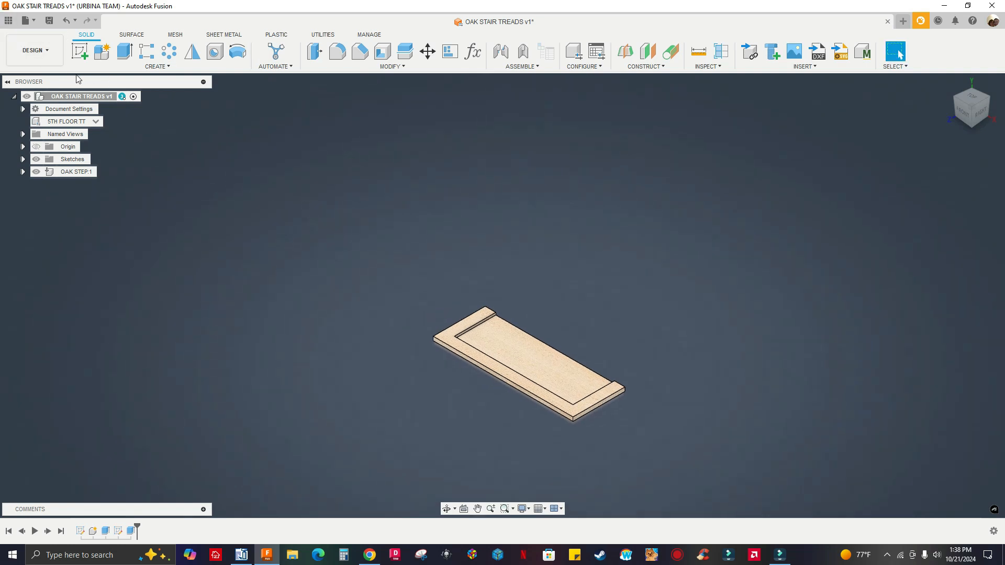
# Switch to the Manufacture workspace, regenerate the CMS CNC and WEEKE CNC setups together, and display the CMS 2D Pocket2 toolpath.
pyautogui.click(35, 50)
pyautogui.click(36, 166)
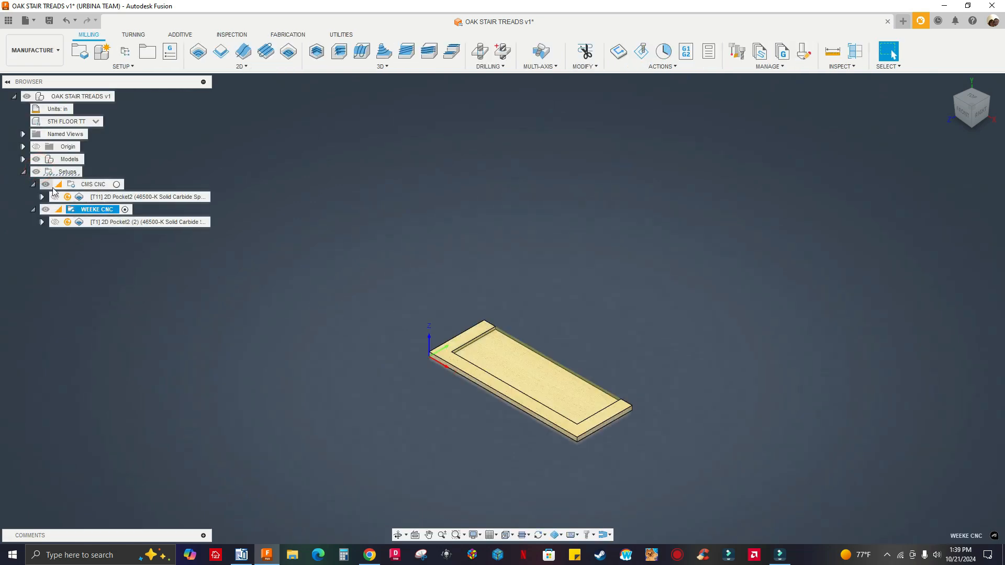
pyautogui.click(95, 185)
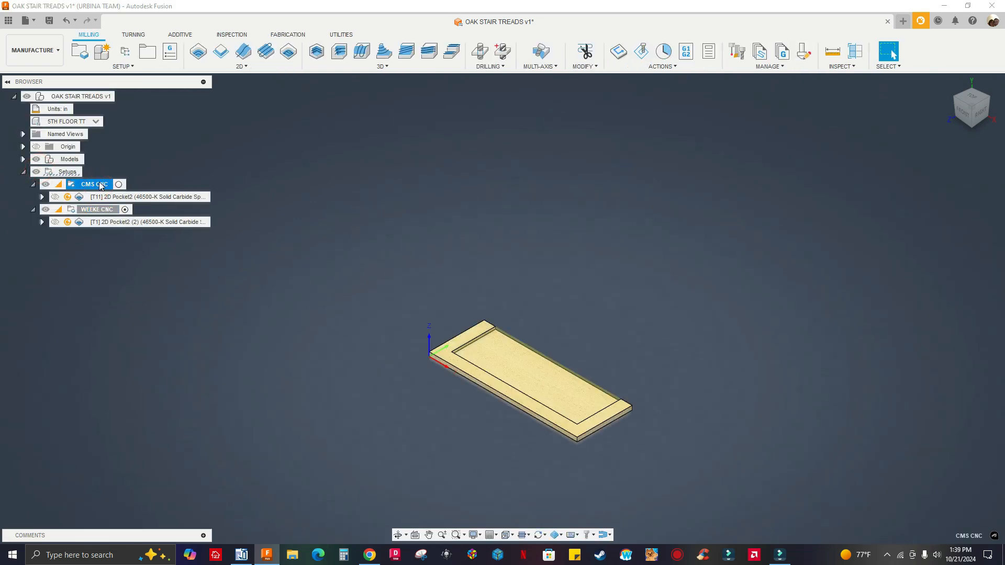
pyautogui.keyDown('ctrl'); pyautogui.click(99, 211); pyautogui.keyUp('ctrl')
pyautogui.rightClick(100, 211)
pyautogui.click(114, 271)
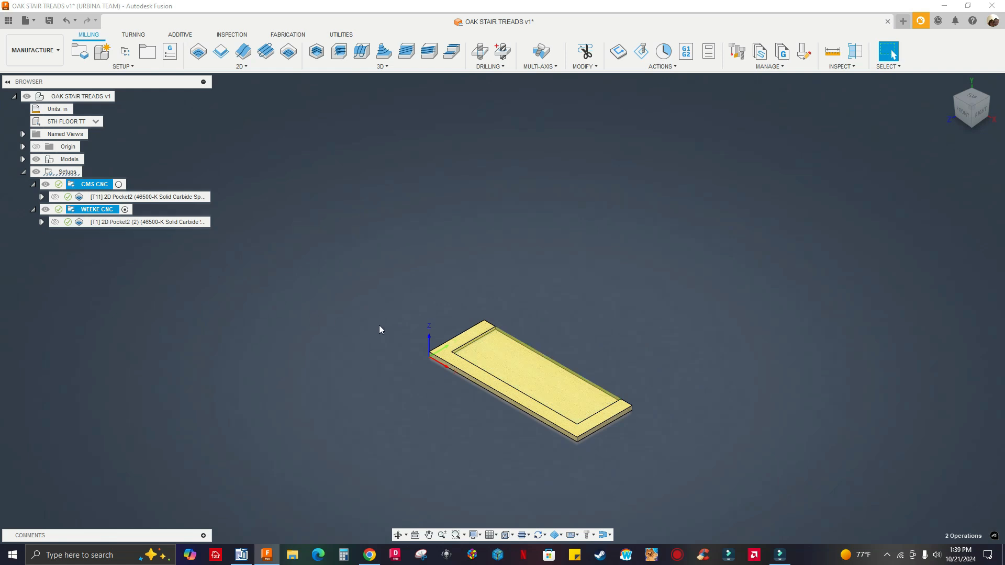
pyautogui.scroll(4, 470, 419)
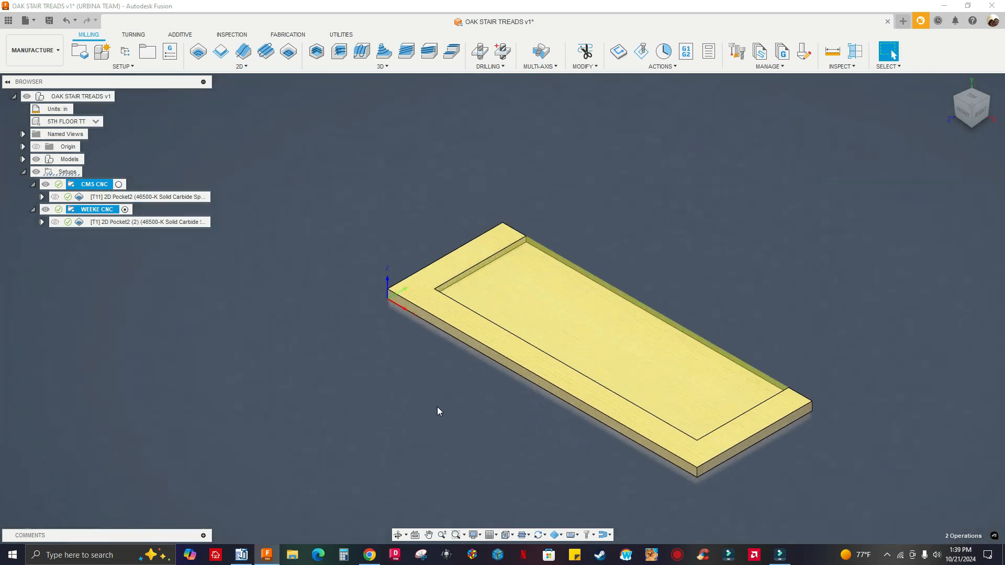
pyautogui.click(166, 194)
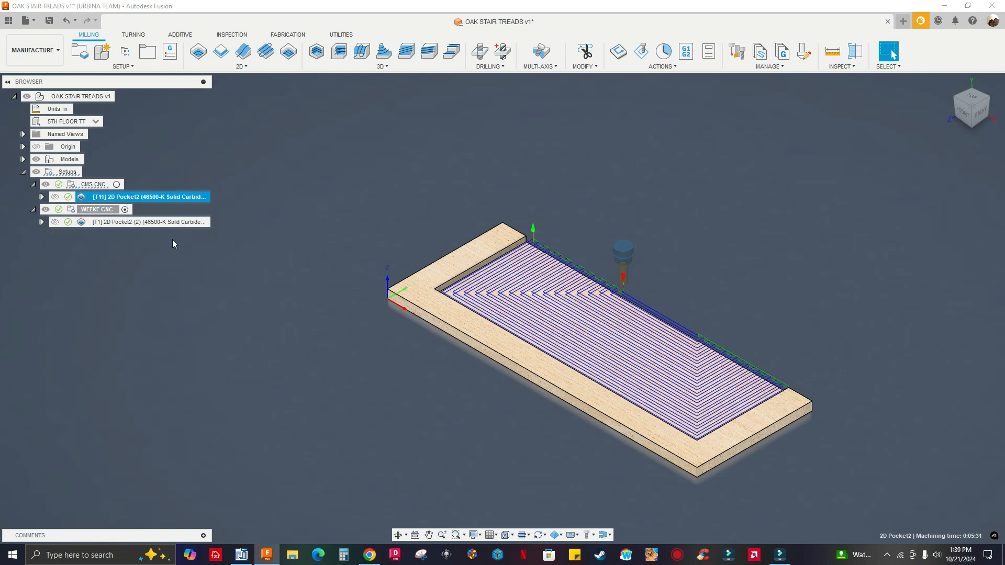
# Switch the tread to the APT 9F BT configuration within the Manufacture workspace.
pyautogui.click(94, 122)
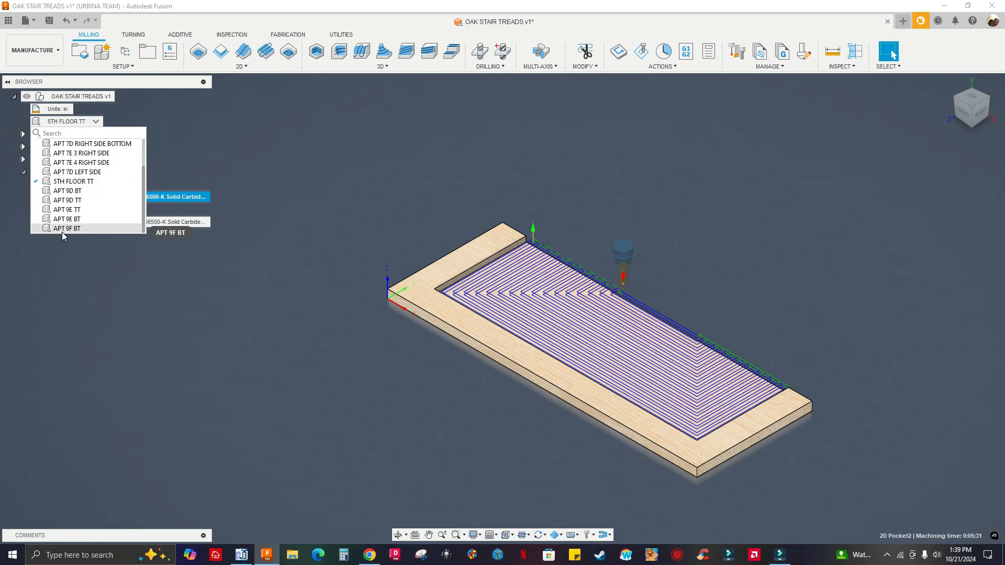
pyautogui.moveTo(60, 229)
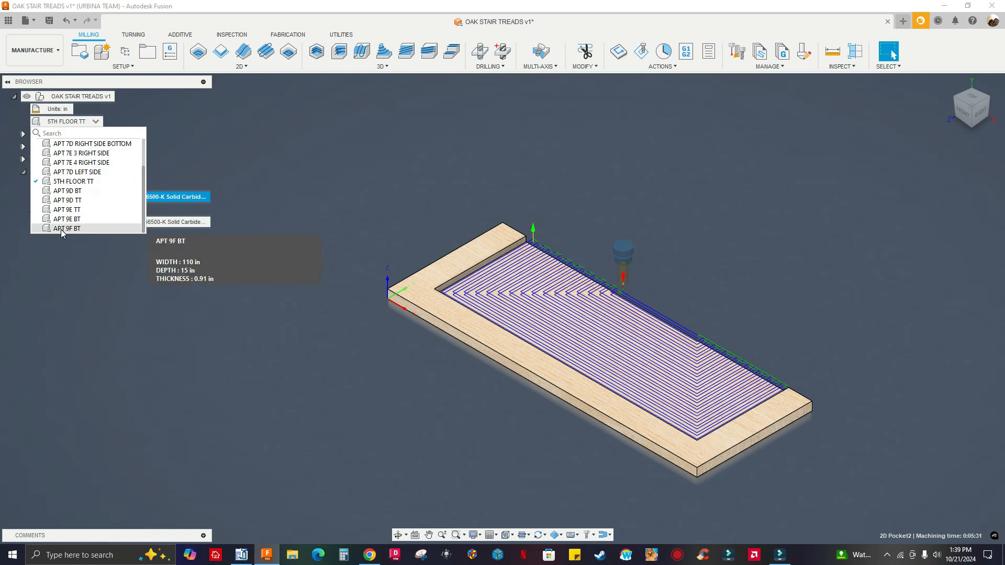
pyautogui.click(61, 229)
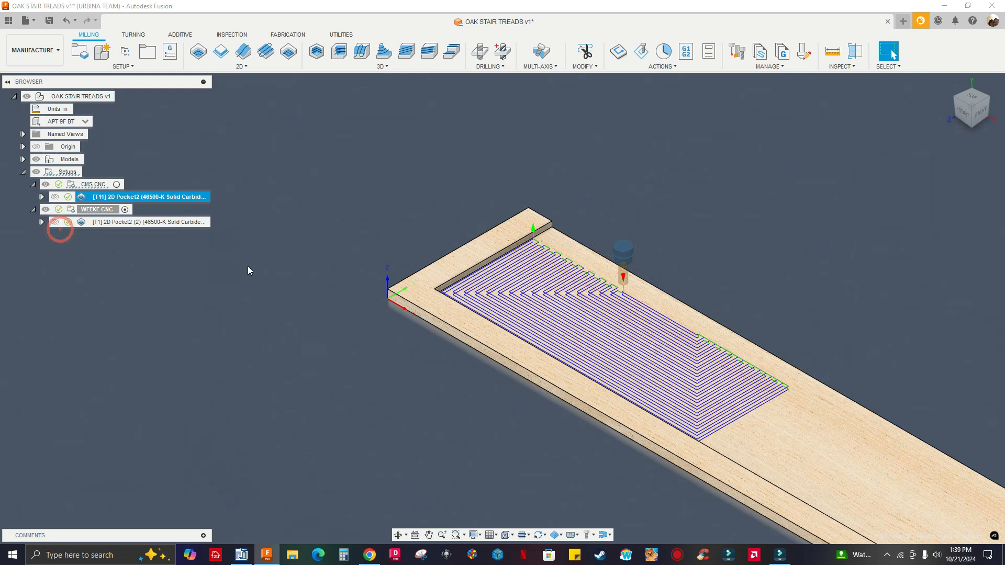
pyautogui.scroll(-5, 262, 268)
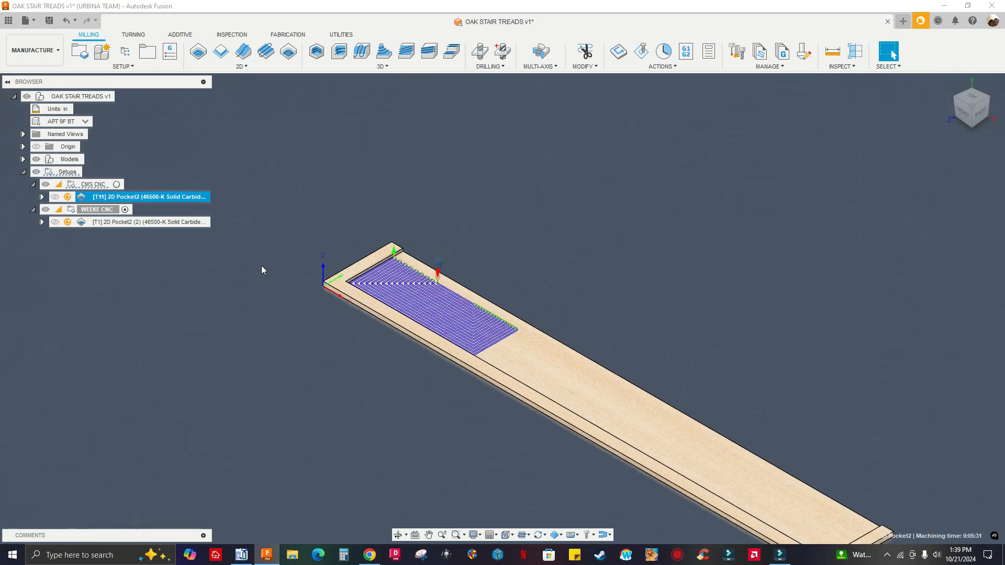
pyautogui.click(88, 186)
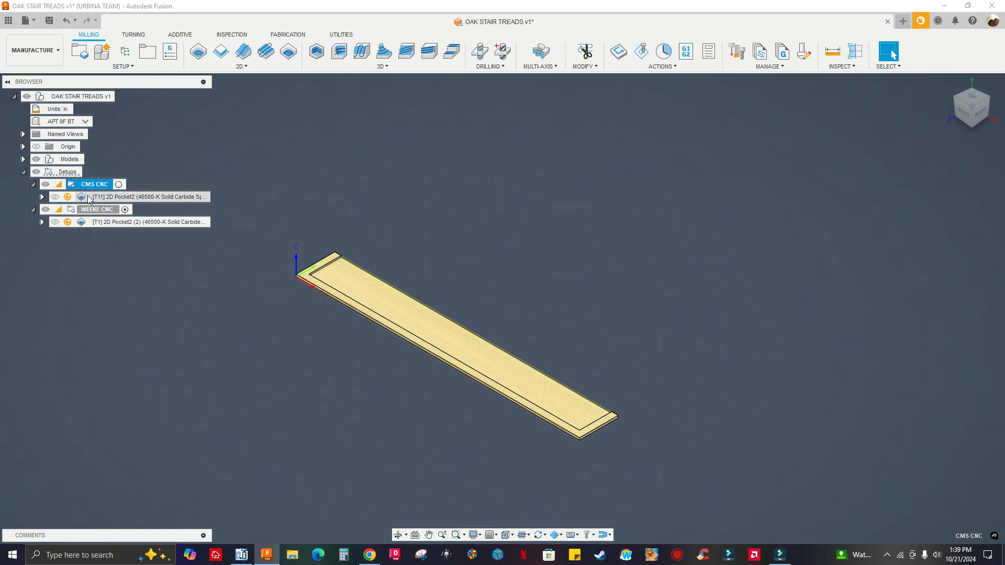
pyautogui.keyDown('ctrl'); pyautogui.click(84, 211); pyautogui.keyUp('ctrl')
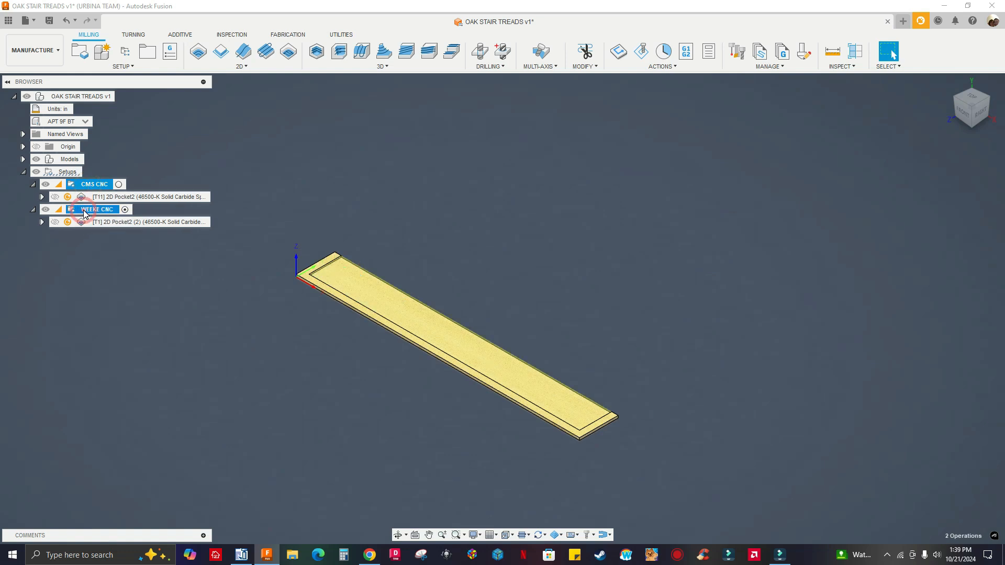
pyautogui.rightClick(85, 212)
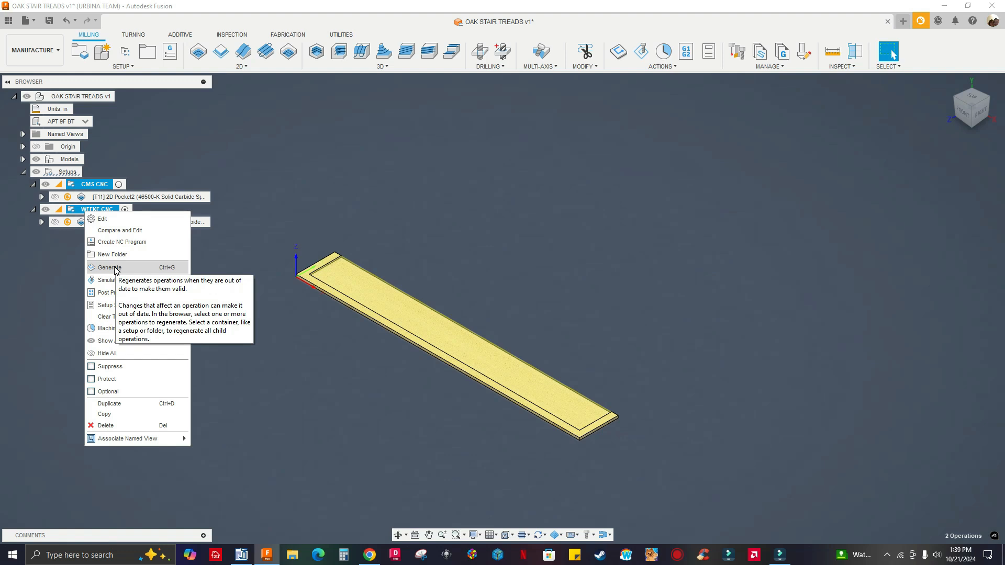
pyautogui.click(164, 268)
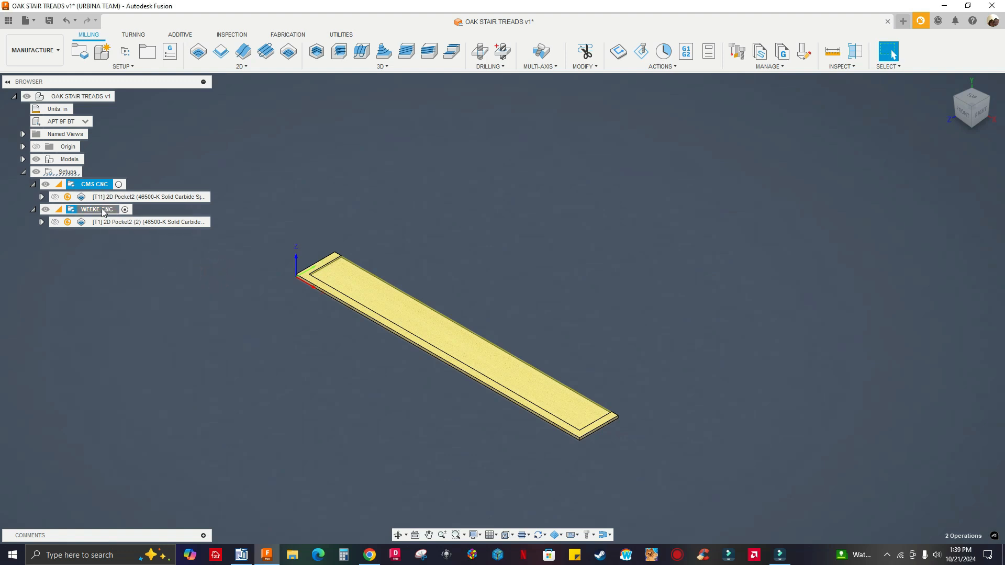
pyautogui.click(111, 253)
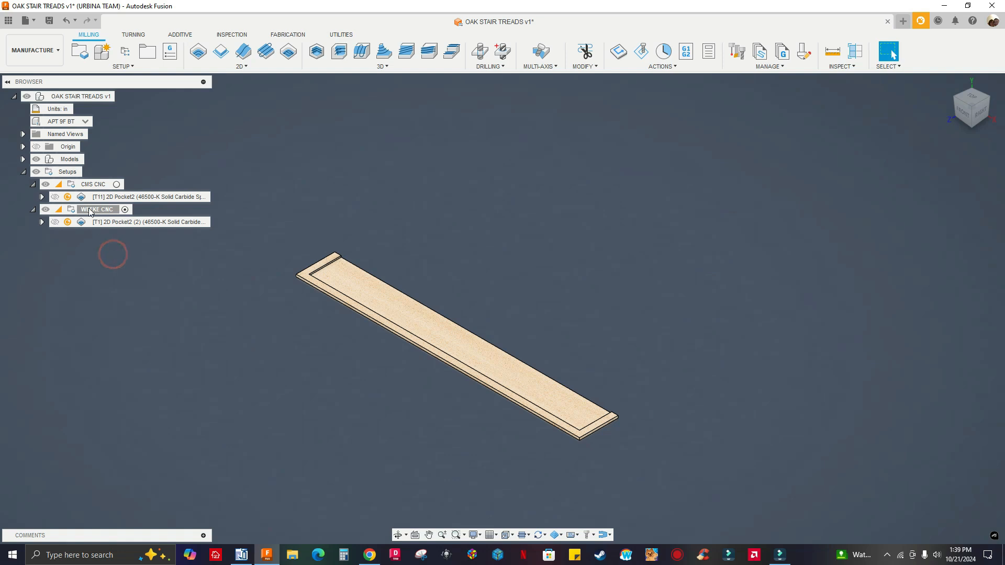
# Regenerate the outdated pocket toolpaths of both the CMS CNC and WEEKE CNC setups for the APT 9F BT tread.
pyautogui.click(92, 186)
pyautogui.keyDown('ctrl'); pyautogui.click(101, 212); pyautogui.keyUp('ctrl')
pyautogui.rightClick(101, 213)
pyautogui.hotkey('ctrl', 'g')
pyautogui.click(115, 236)
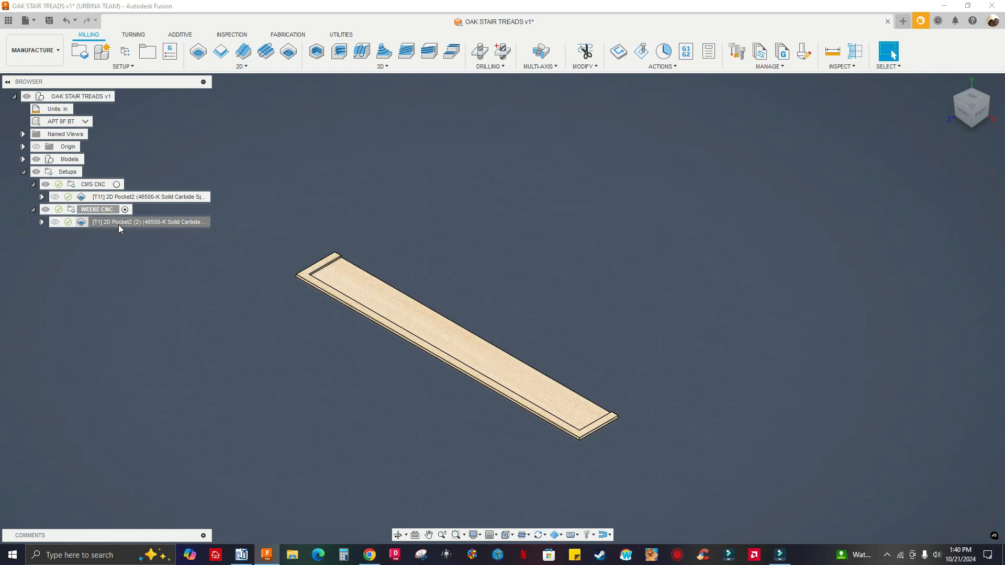
# Inspect the regenerated 2D pocket toolpaths of the CMS CNC and WEEKE CNC setups on the long tread.
pyautogui.click(118, 225)
pyautogui.click(145, 200)
pyautogui.click(450, 224)
pyautogui.click(174, 221)
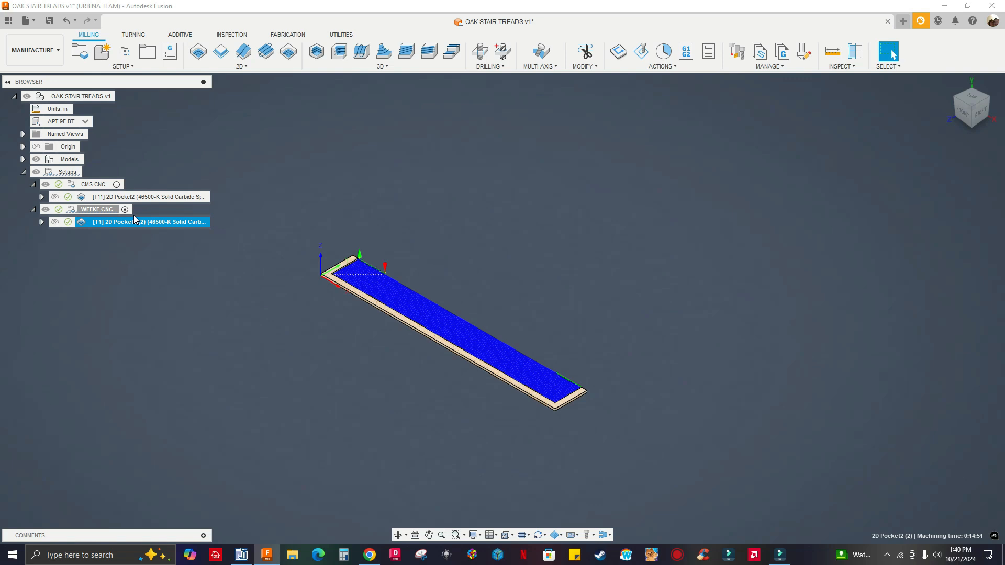
# Show the team's project data and search it for CONFIGURATION TABLE TEST.
pyautogui.click(8, 20)
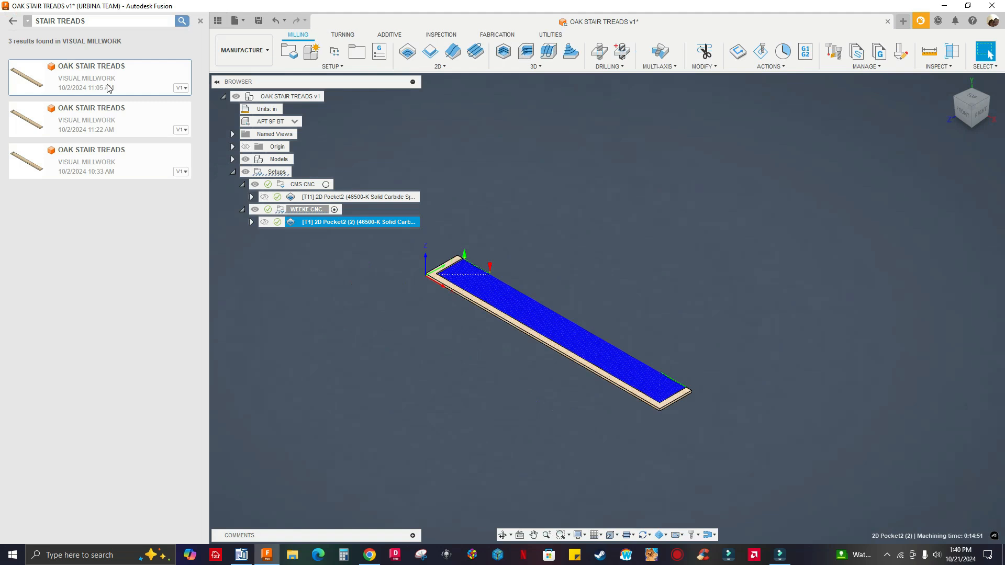
pyautogui.click(12, 22)
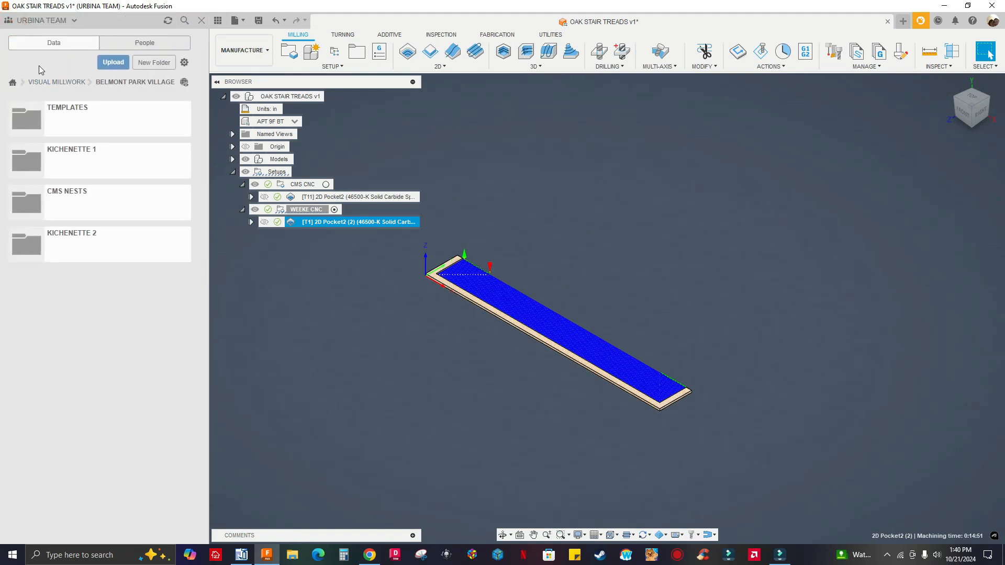
pyautogui.click(13, 82)
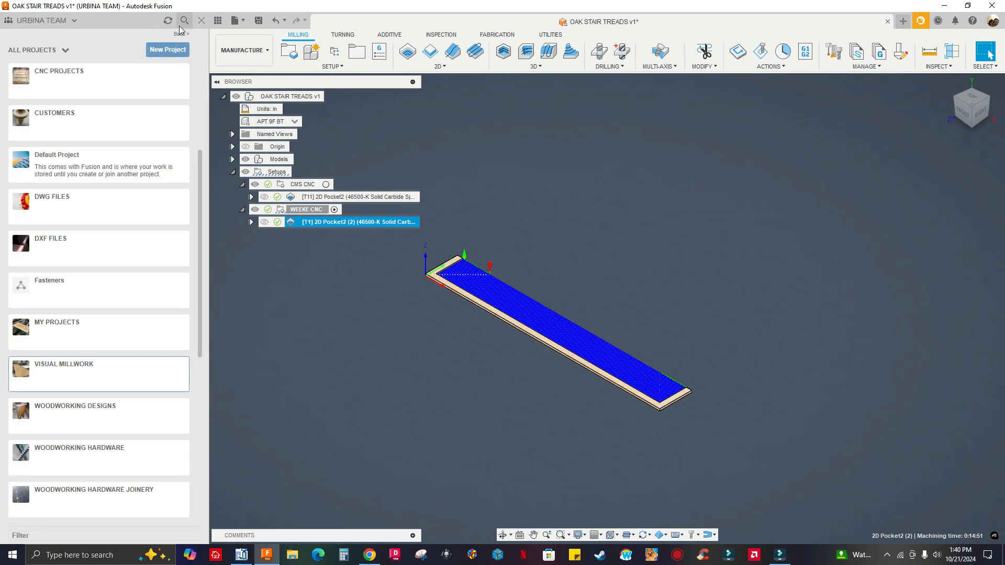
pyautogui.click(179, 26)
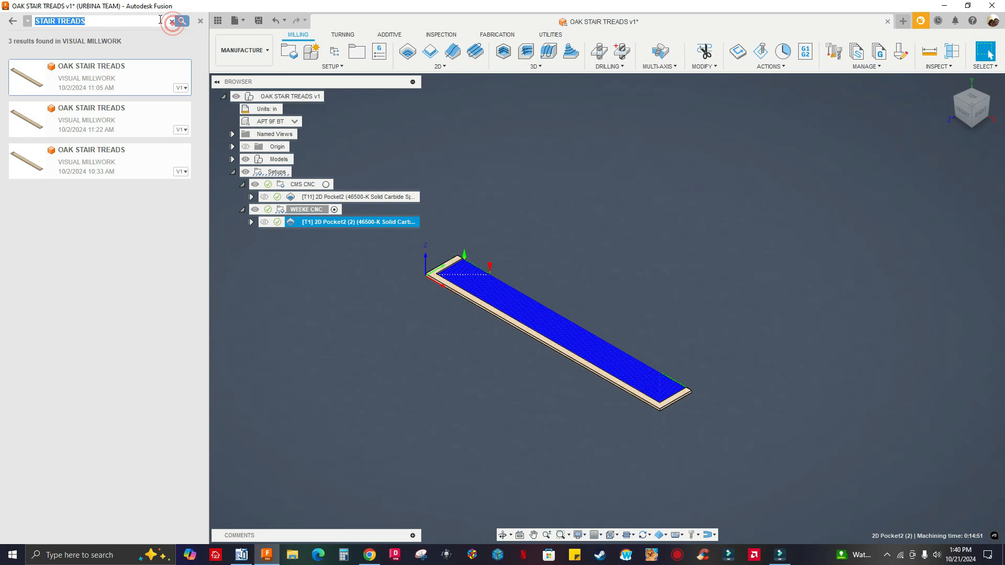
pyautogui.click(171, 21)
pyautogui.click(125, 22)
pyautogui.write('CONFIGURATION TABLE TEST')
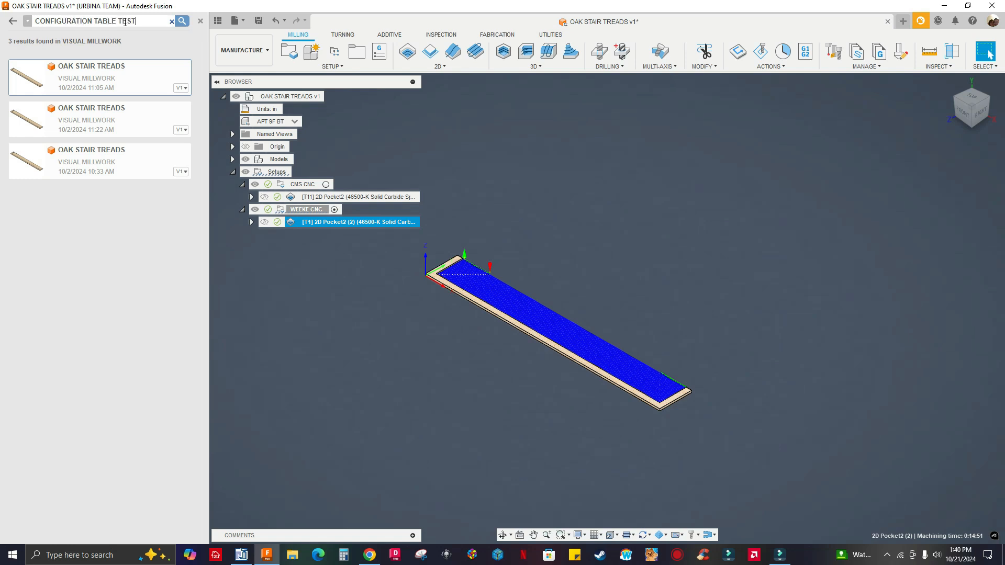
pyautogui.tripleClick(124, 21)
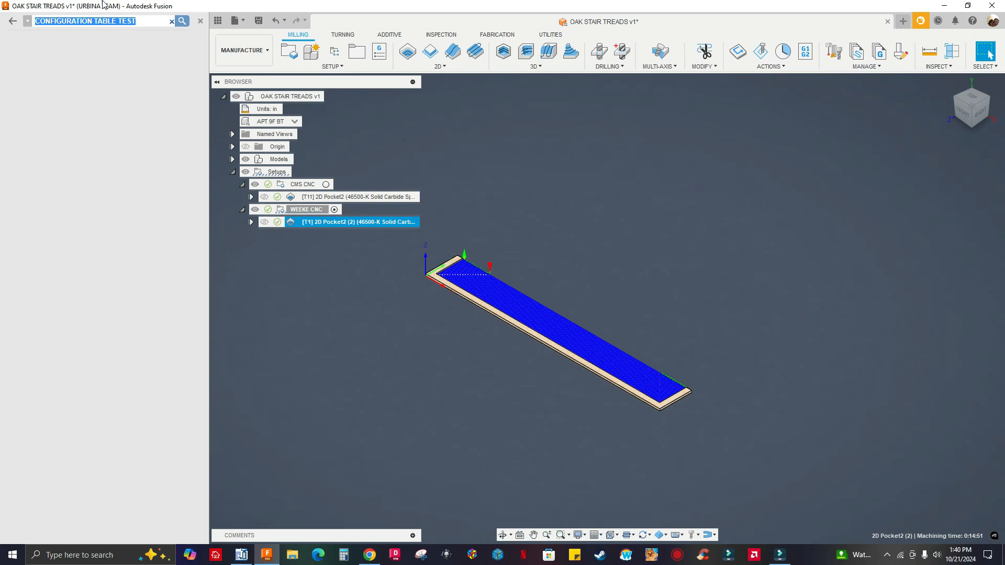
# Shorten the project search term to CONFIGURATION TEST and run the search again.
pyautogui.click(158, 23)
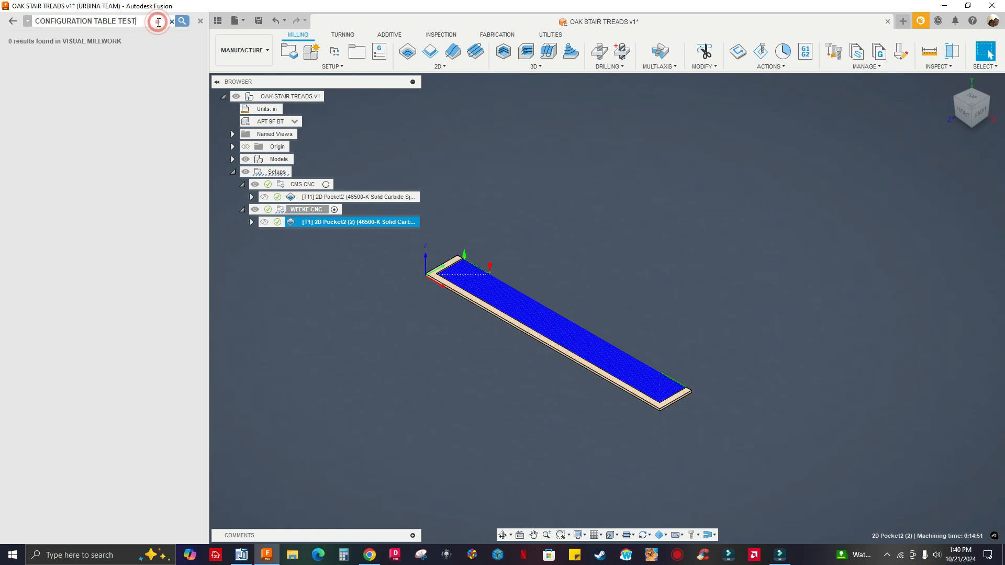
pyautogui.press('BackSpace')
pyautogui.press('BackSpace')
pyautogui.write('T')
pyautogui.press('Return')
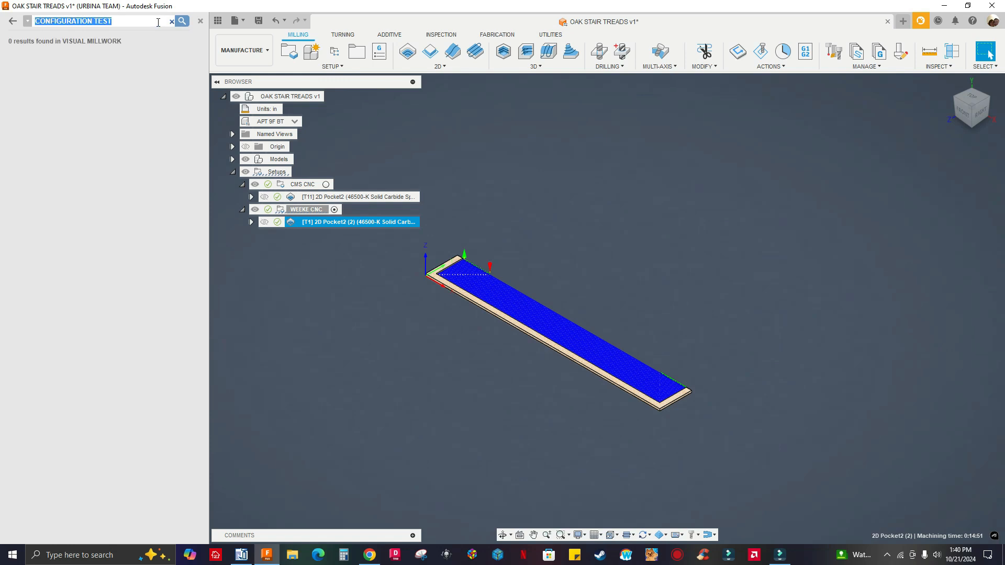
# Leave the search, browse the CNC PROJECTS project including TEST PROGRAMS, and open its TUTORIALS folder.
pyautogui.click(11, 21)
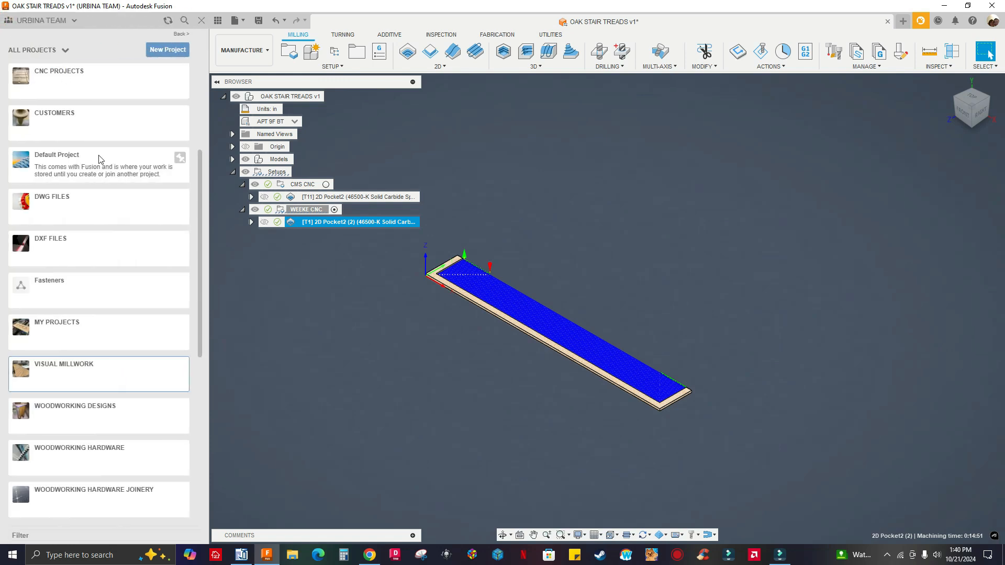
pyautogui.scroll(2, 101, 159)
pyautogui.click(90, 180)
pyautogui.scroll(-5, 116, 320)
pyautogui.scroll(5, 117, 331)
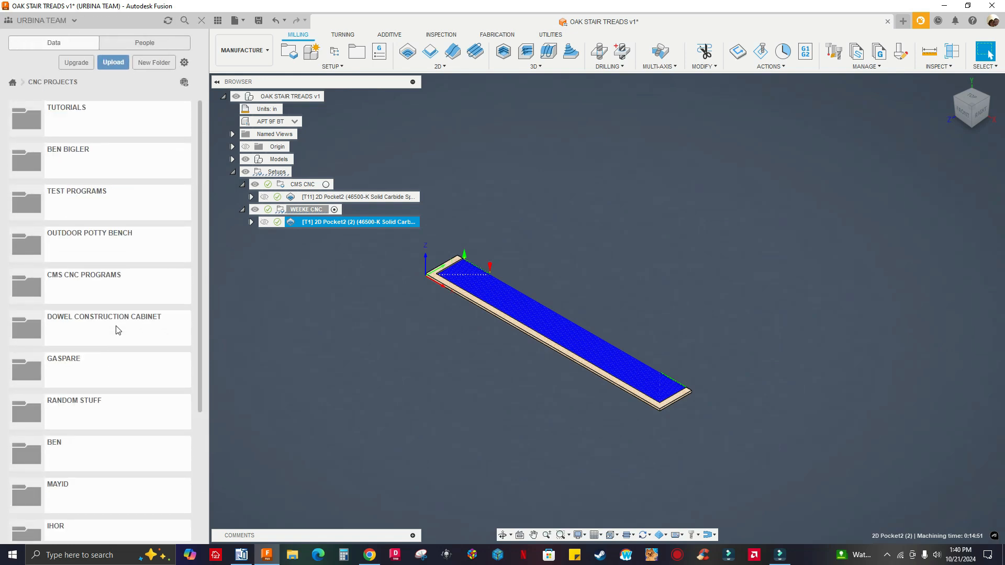
pyautogui.click(102, 209)
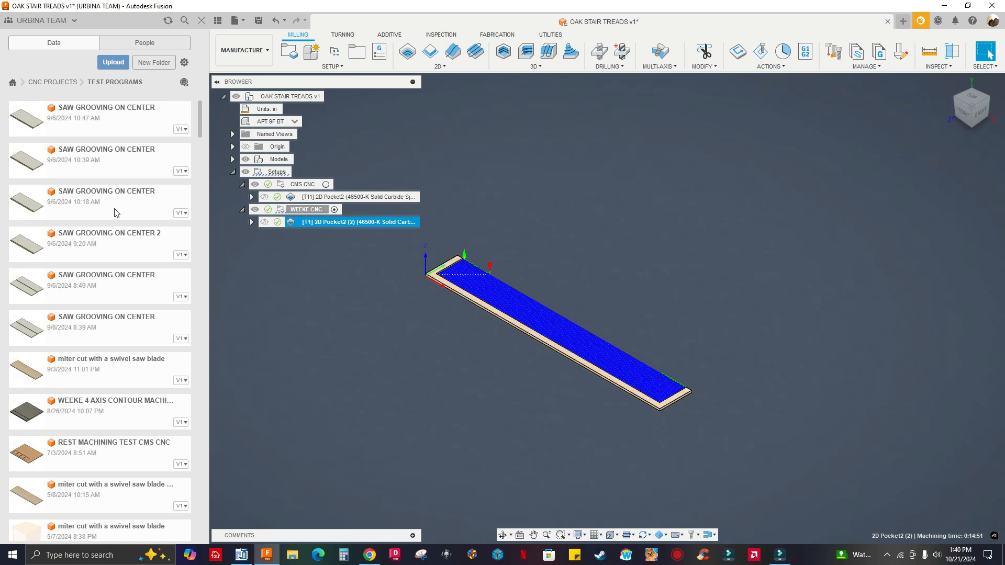
pyautogui.click(62, 82)
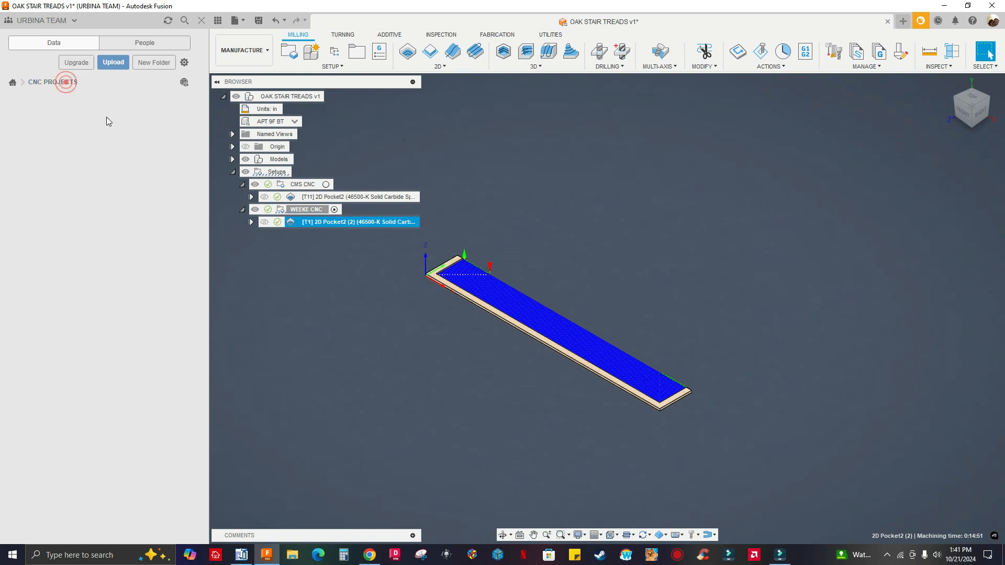
pyautogui.click(110, 123)
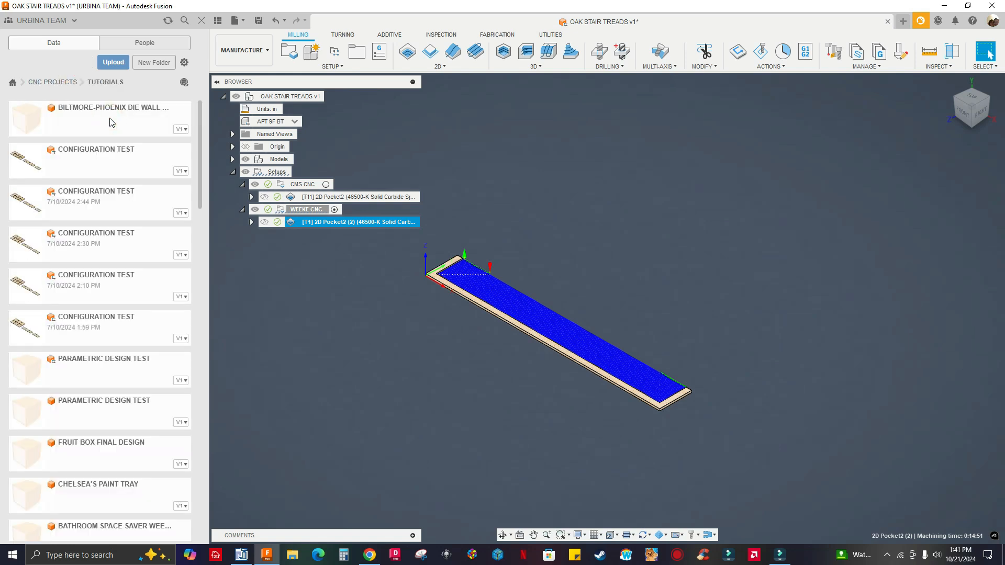
# Open the CONFIGURATION TEST design dated 7/10/2024 2:45 PM from the TUTORIALS folder and hide the project data.
pyautogui.scroll(-1, 110, 123)
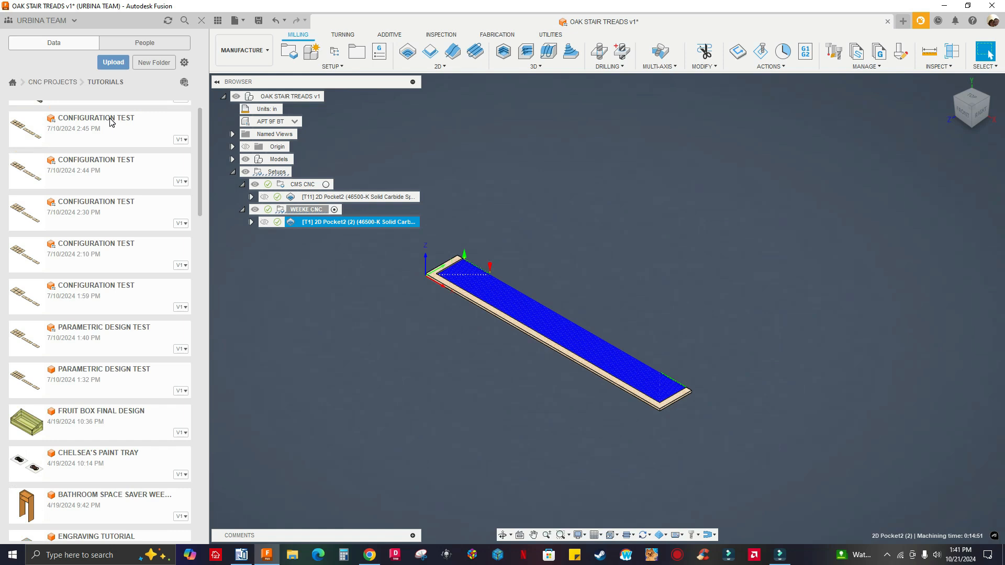
pyautogui.scroll(1, 115, 171)
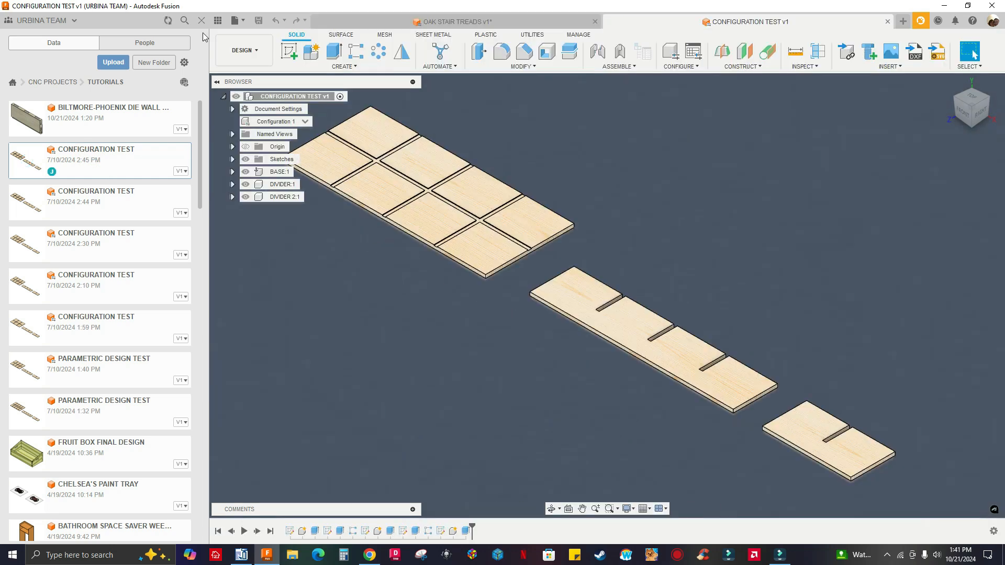
pyautogui.click(217, 20)
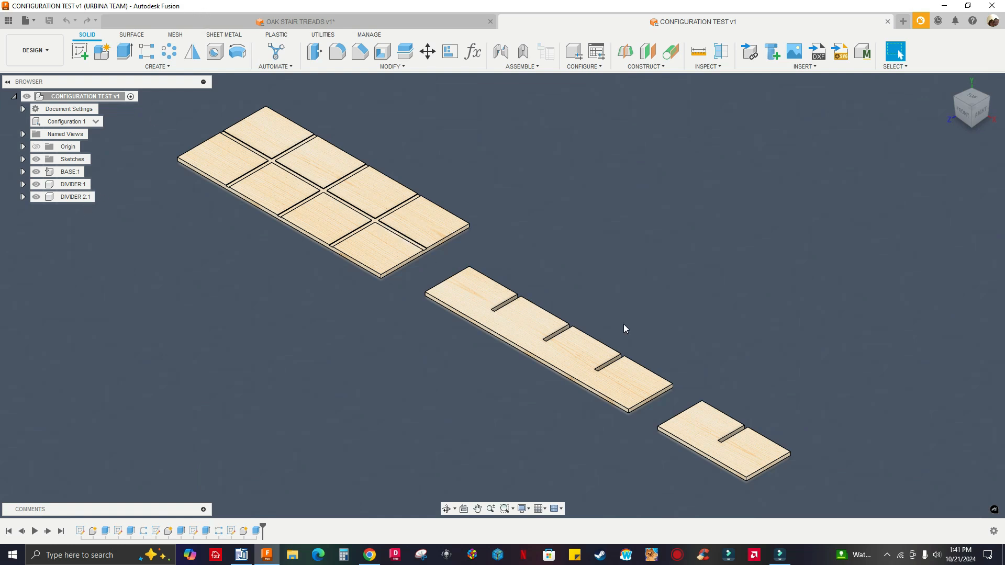
# Check the design's available configurations and examine the parameter columns of its configuration table, enlarging the table for reading.
pyautogui.click(44, 60)
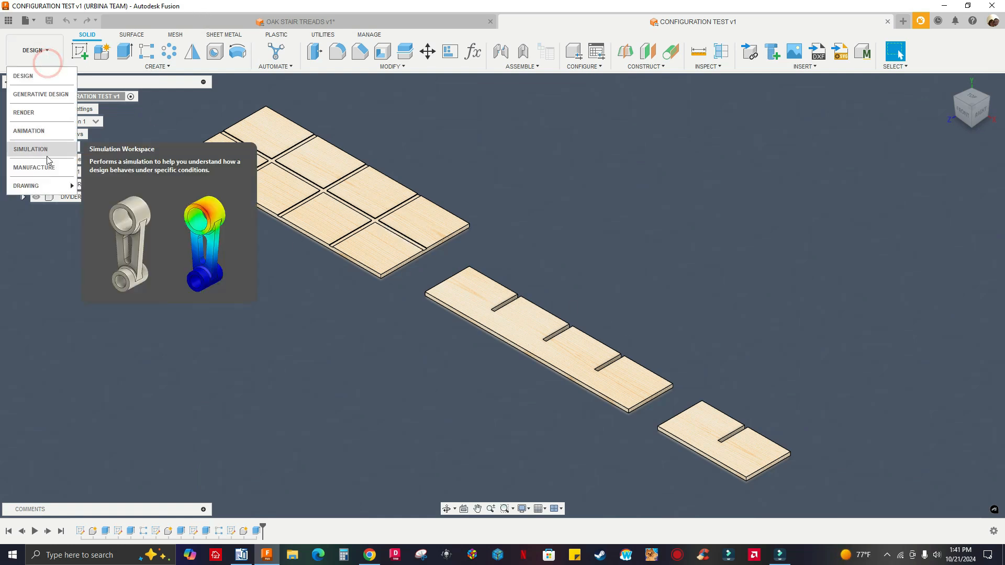
pyautogui.click(102, 120)
pyautogui.click(96, 122)
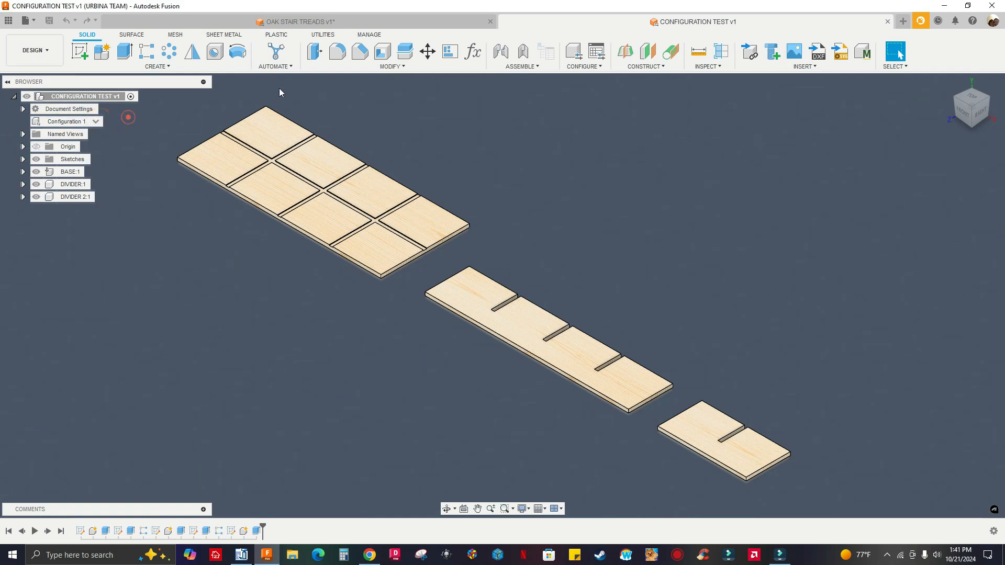
pyautogui.click(596, 51)
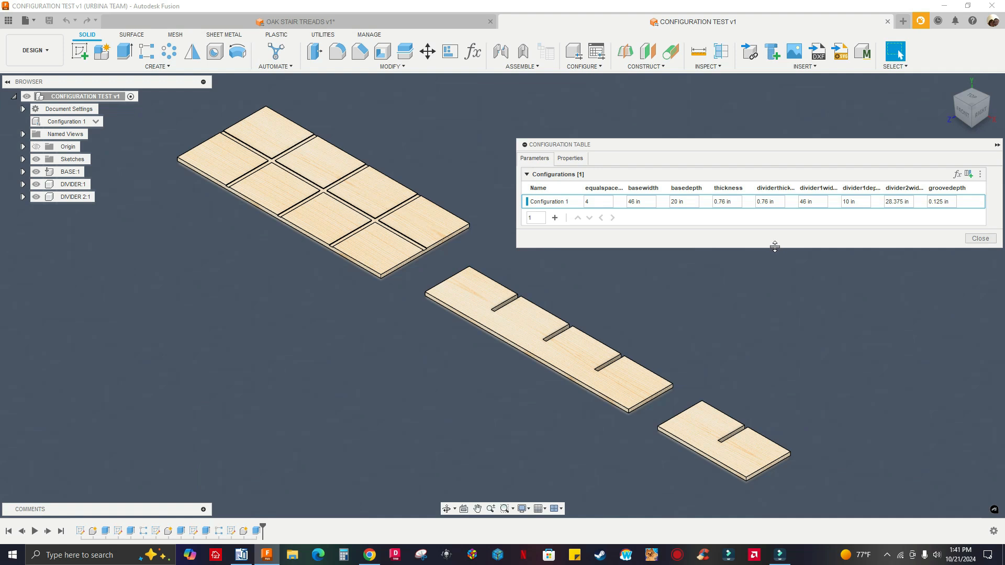
pyautogui.moveTo(774, 247); pyautogui.dragTo(785, 378)
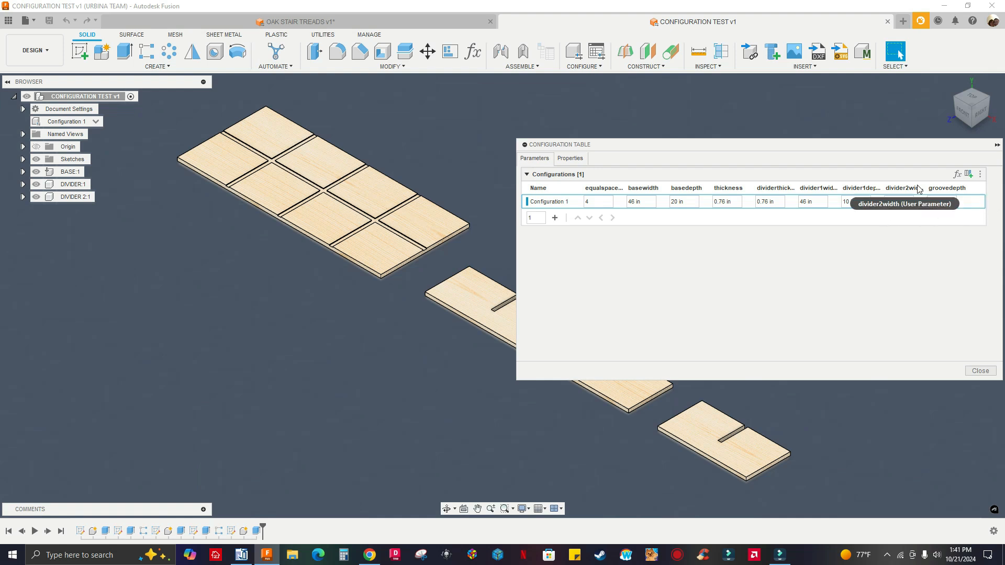
pyautogui.click(979, 370)
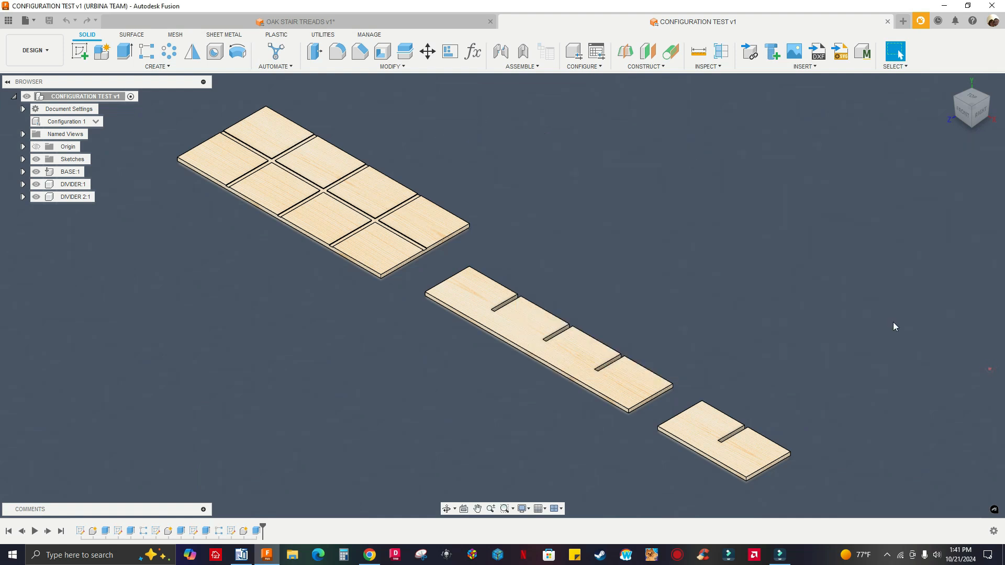
# Review the design's user parameters and their expressions, leaving all of them as they are.
pyautogui.click(473, 52)
pyautogui.scroll(-2, 489, 228)
pyautogui.scroll(2, 500, 254)
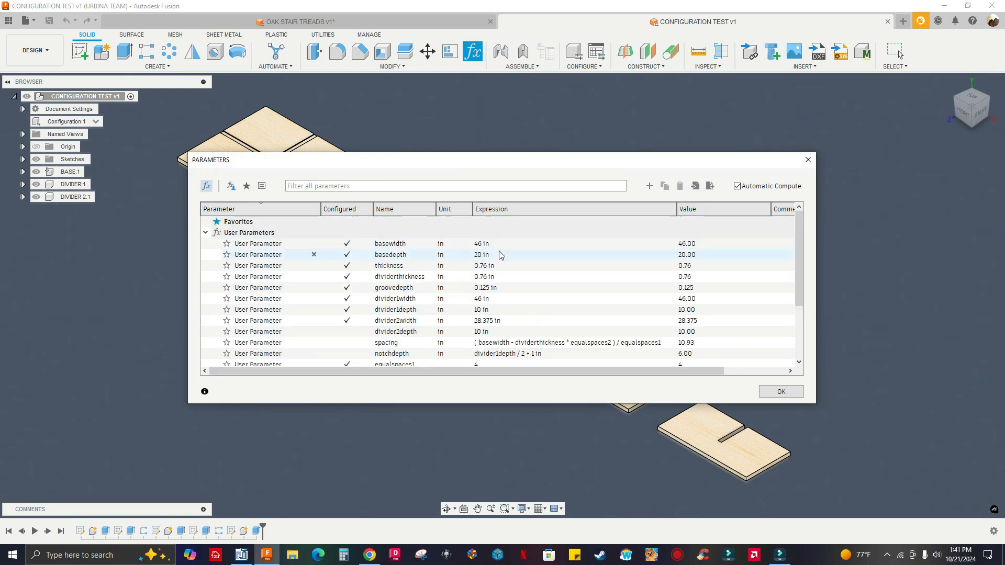
pyautogui.click(780, 392)
# Switch to the Manufacture workspace and check the contents of the BASE setup.
pyautogui.click(51, 56)
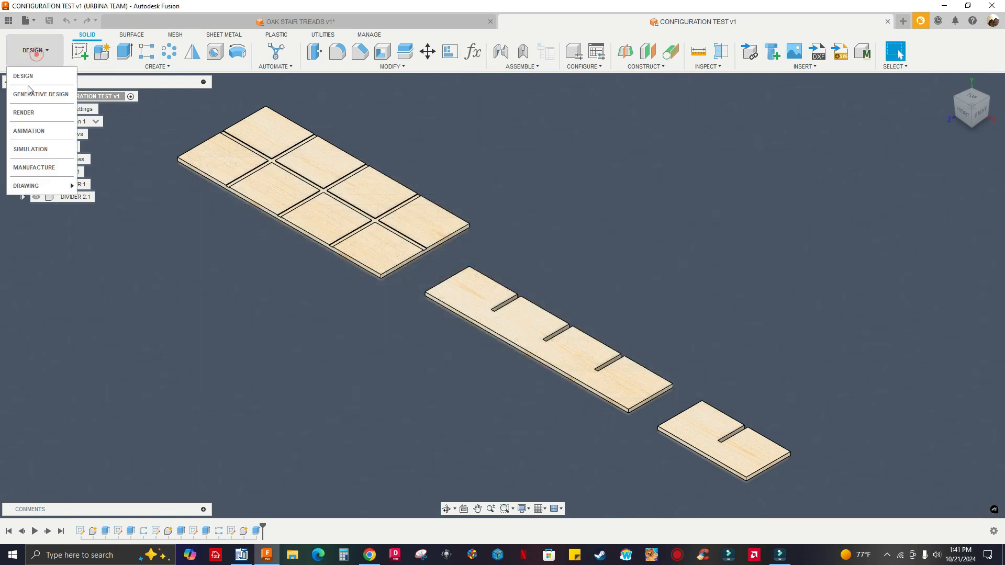
pyautogui.click(41, 167)
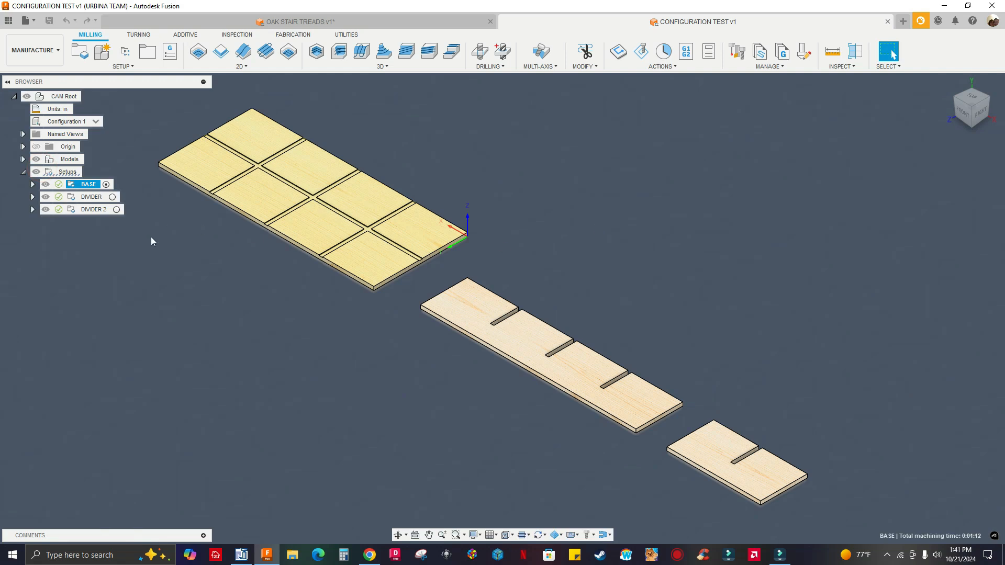
pyautogui.click(31, 184)
pyautogui.click(31, 184)
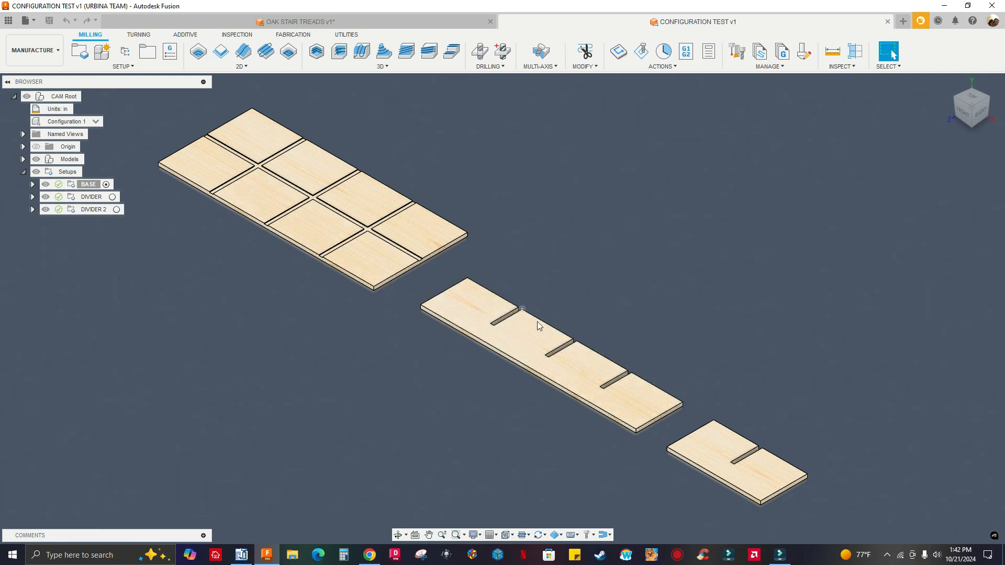
# Examine the base grooves and the notches of both dividers up close, and check the configuration choices in Manufacture.
pyautogui.scroll(5, 524, 314)
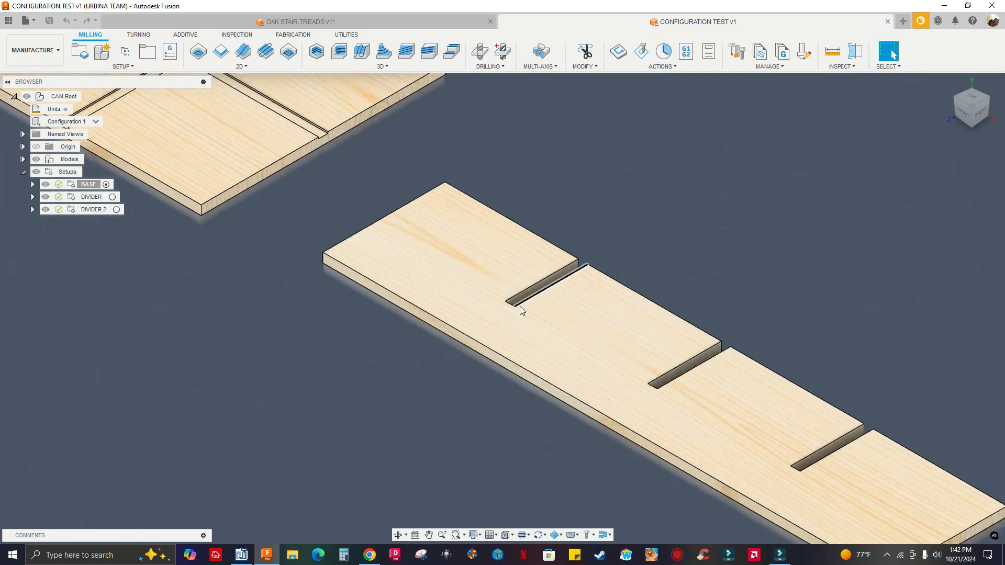
pyautogui.scroll(-5, 521, 310)
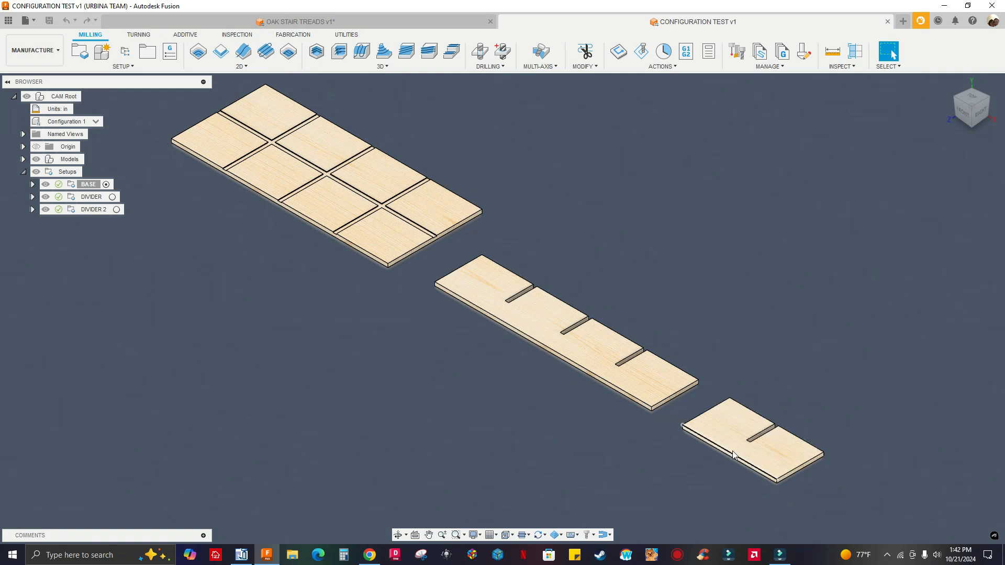
pyautogui.scroll(3, 732, 455)
pyautogui.scroll(-5, 697, 412)
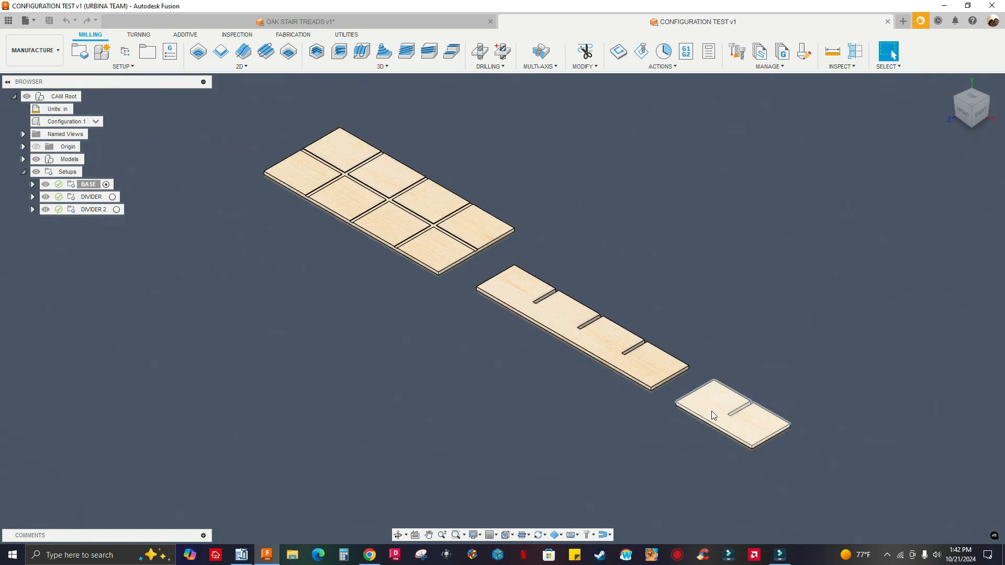
pyautogui.scroll(2, 712, 415)
pyautogui.scroll(-3, 674, 408)
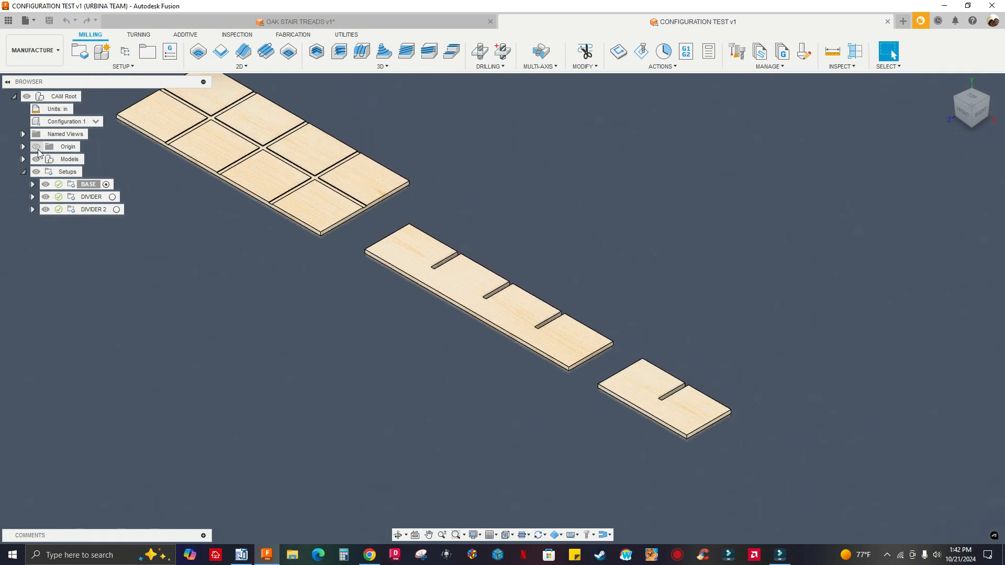
pyautogui.click(96, 121)
pyautogui.click(159, 220)
pyautogui.moveTo(145, 251); pyautogui.dragTo(196, 288, button='middle')
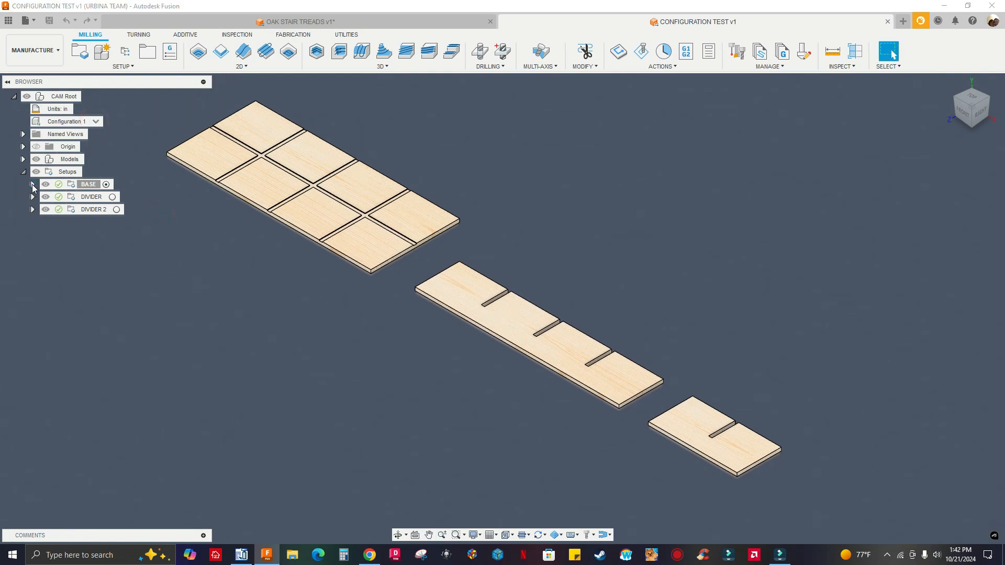
# Return to the Design workspace and set equalspaces1 of Configuration 1 to 5 in the configuration table.
pyautogui.click(47, 60)
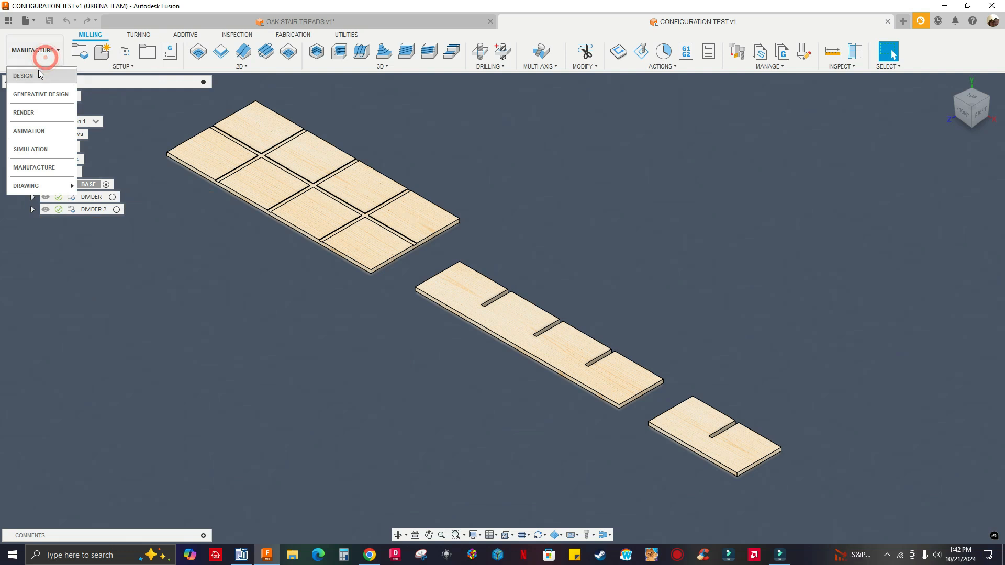
pyautogui.click(32, 76)
pyautogui.moveTo(260, 295); pyautogui.dragTo(307, 360, button='middle')
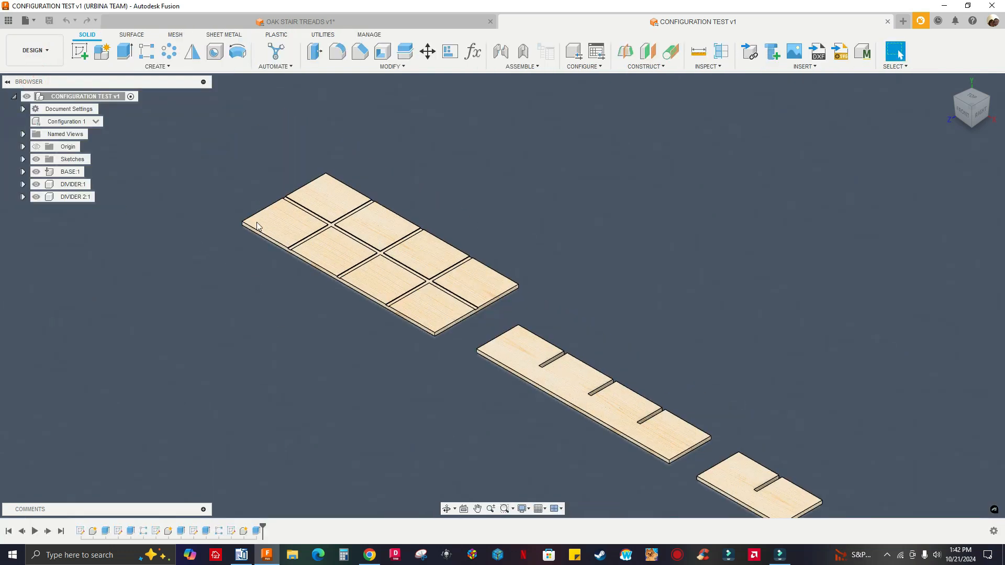
pyautogui.click(595, 54)
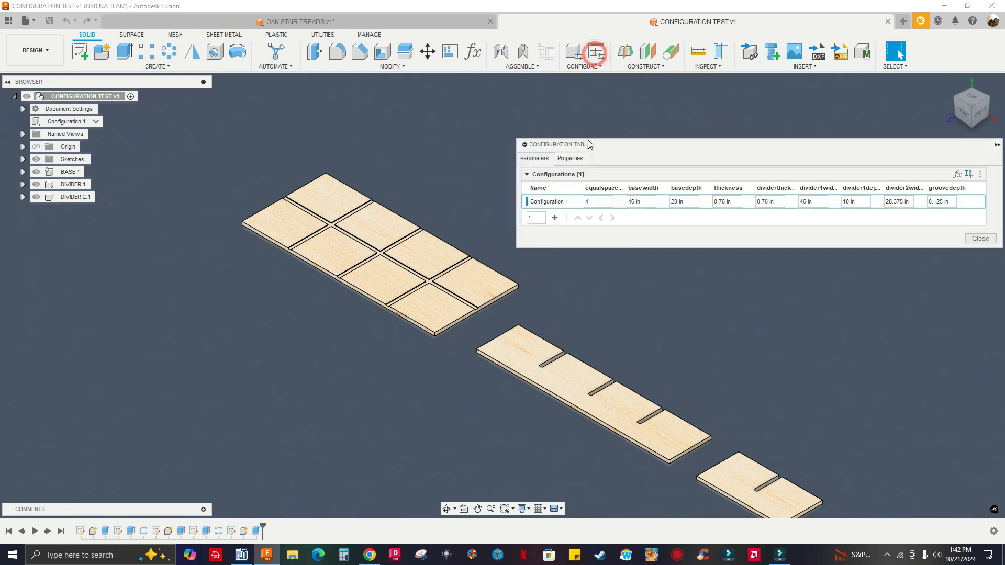
pyautogui.click(603, 202)
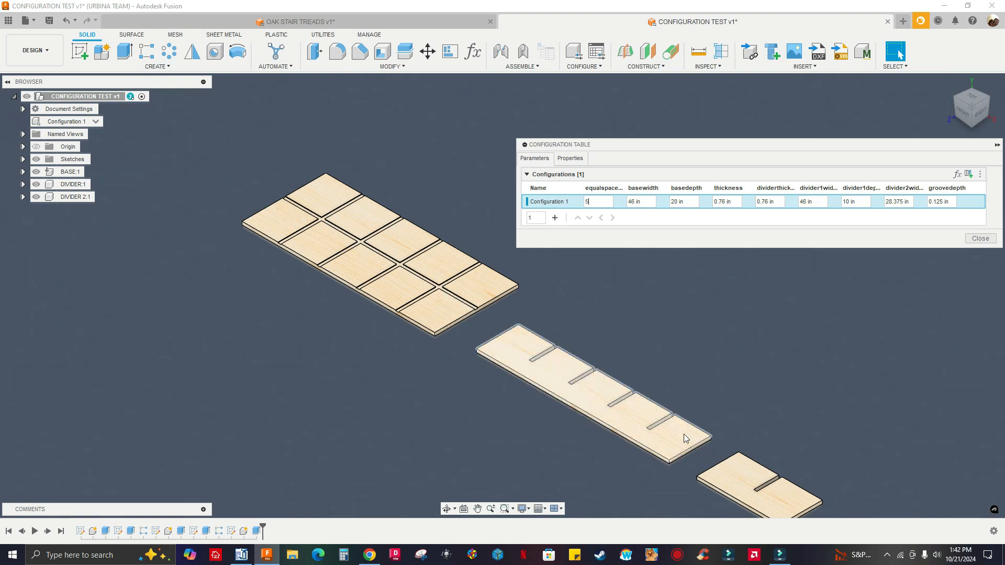
# Set equalspaces1 of Configuration 1 to 10 and inspect the base grooves and divider notches.
pyautogui.click(599, 199)
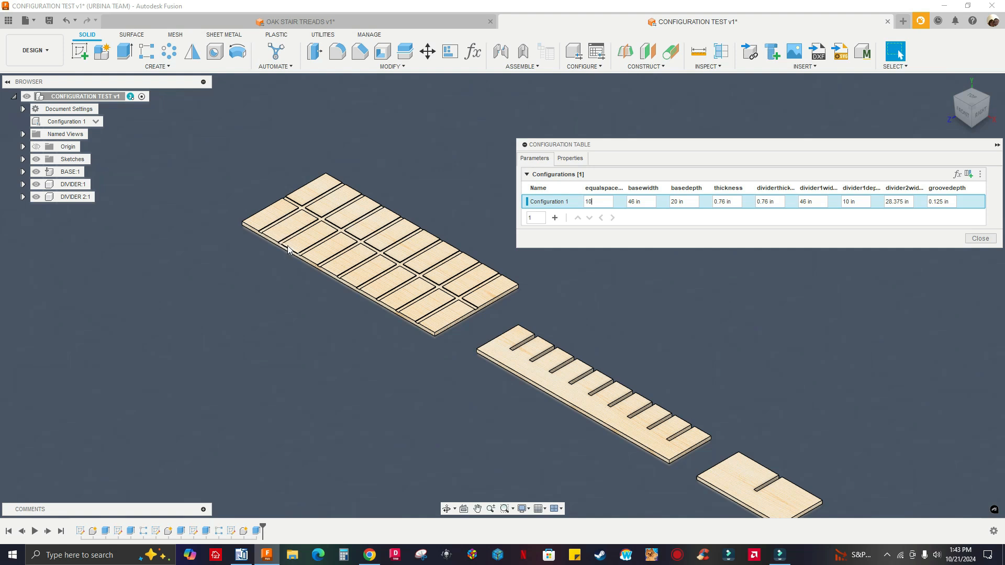
pyautogui.scroll(3, 238, 209)
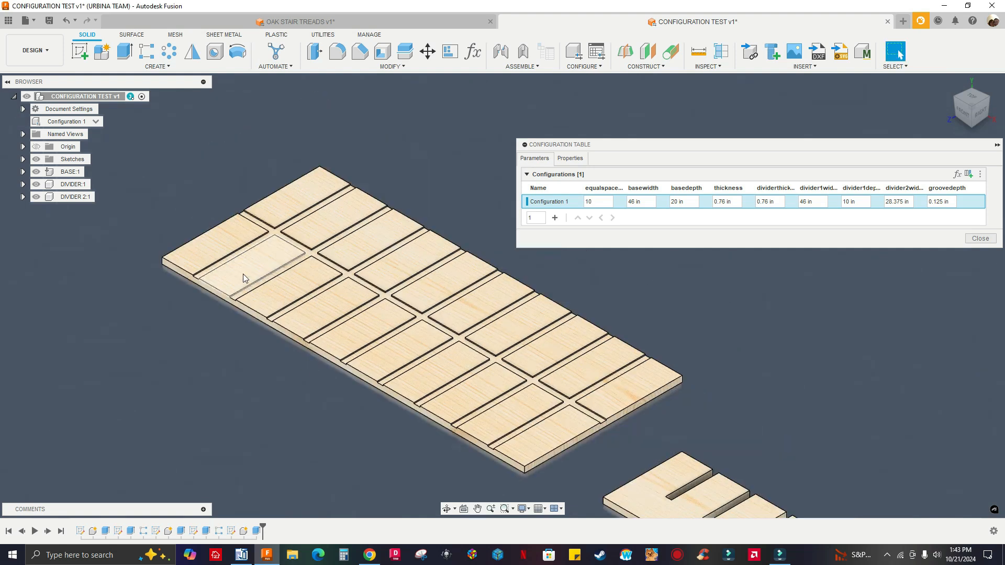
pyautogui.scroll(-5, 218, 315)
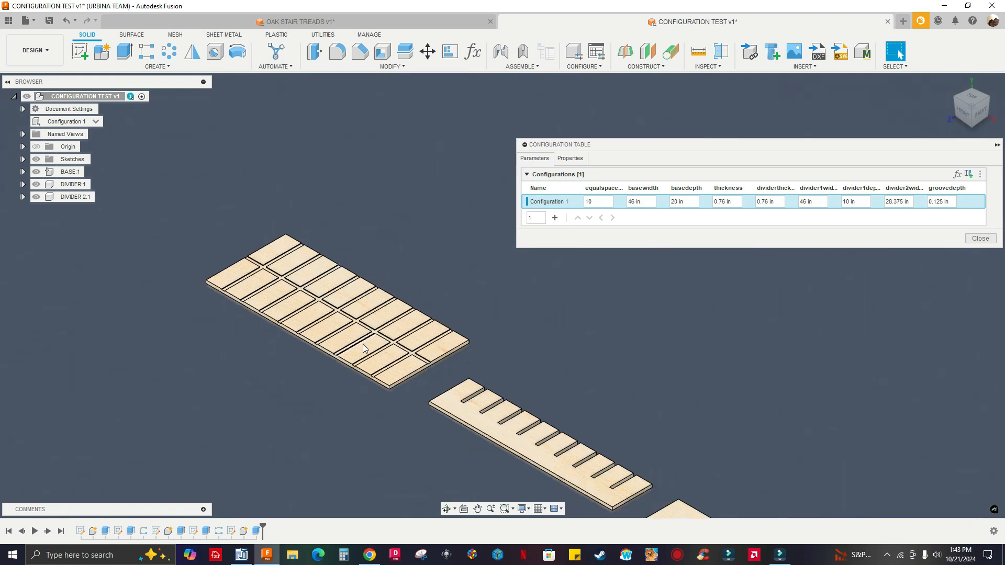
pyautogui.scroll(2, 520, 466)
pyautogui.moveTo(520, 466); pyautogui.dragTo(424, 313, button='middle')
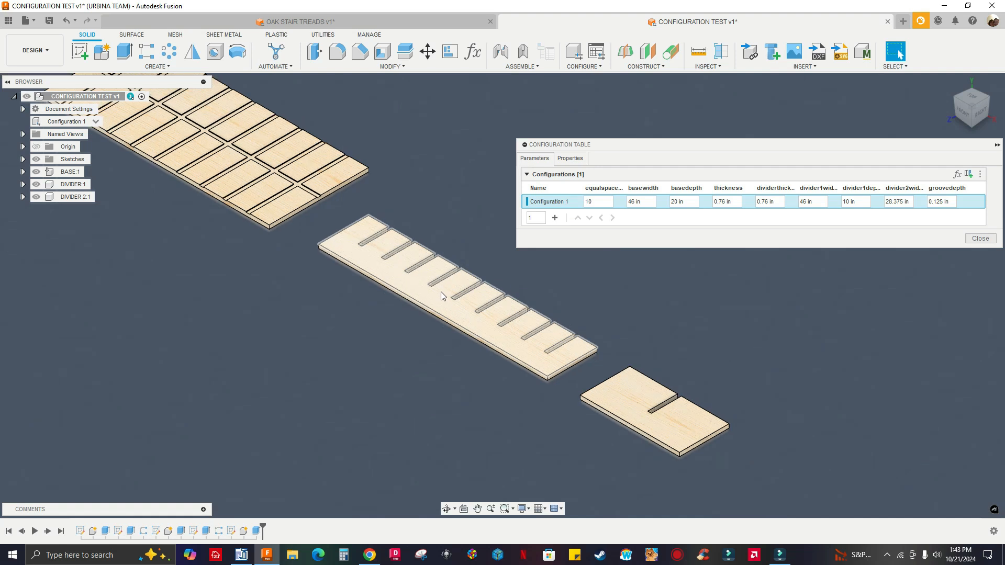
pyautogui.scroll(-2, 469, 315)
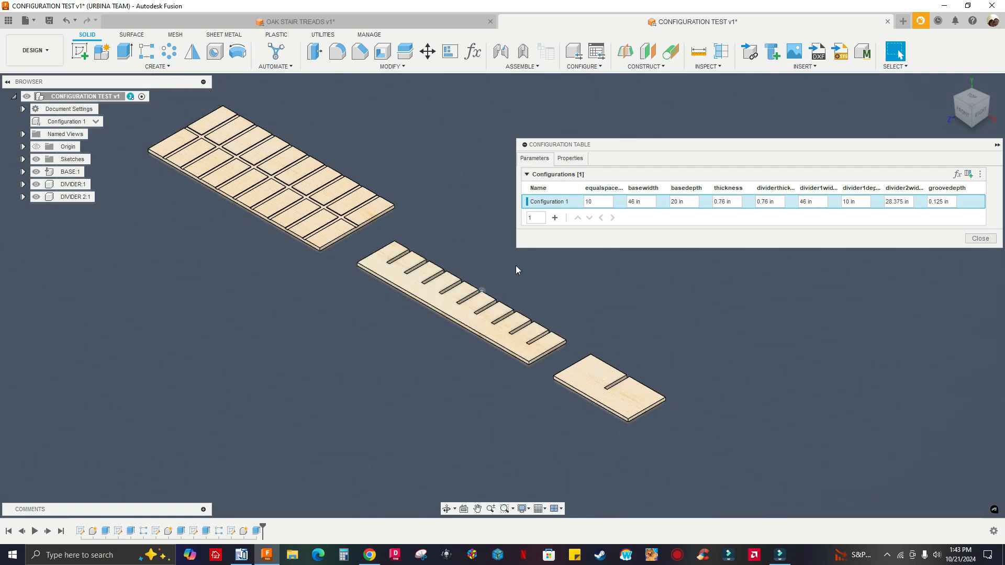
# Change equalspaces1 of Configuration 1 back to 5 and bring all three panels into view.
pyautogui.doubleClick(597, 202)
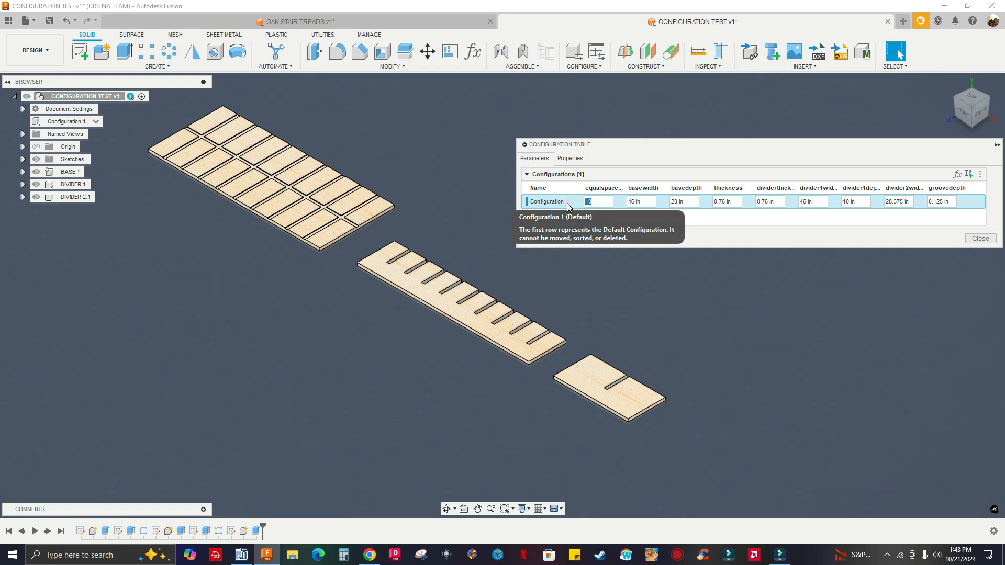
pyautogui.scroll(2, 502, 241)
pyautogui.moveTo(473, 228); pyautogui.dragTo(546, 299, button='middle')
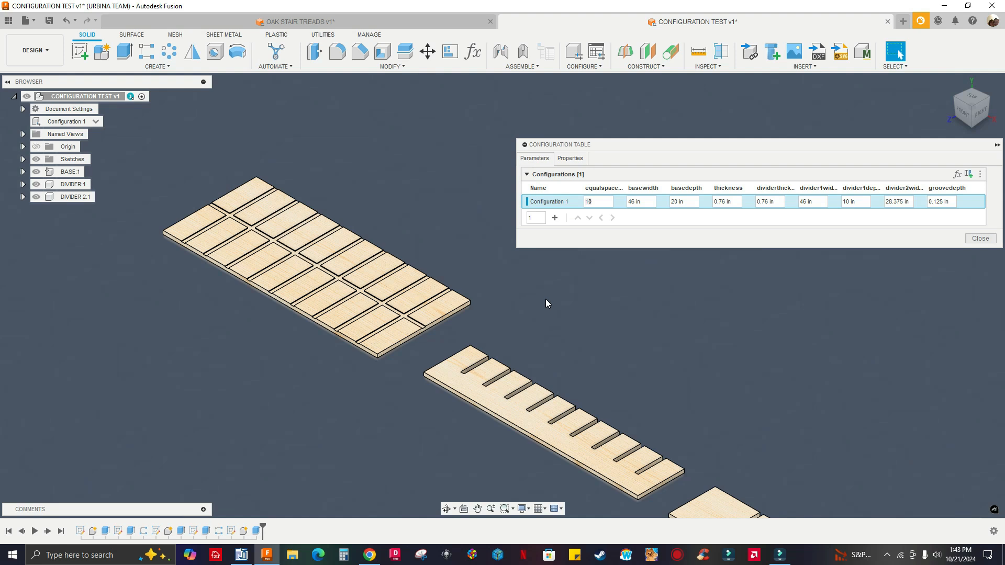
pyautogui.click(606, 205)
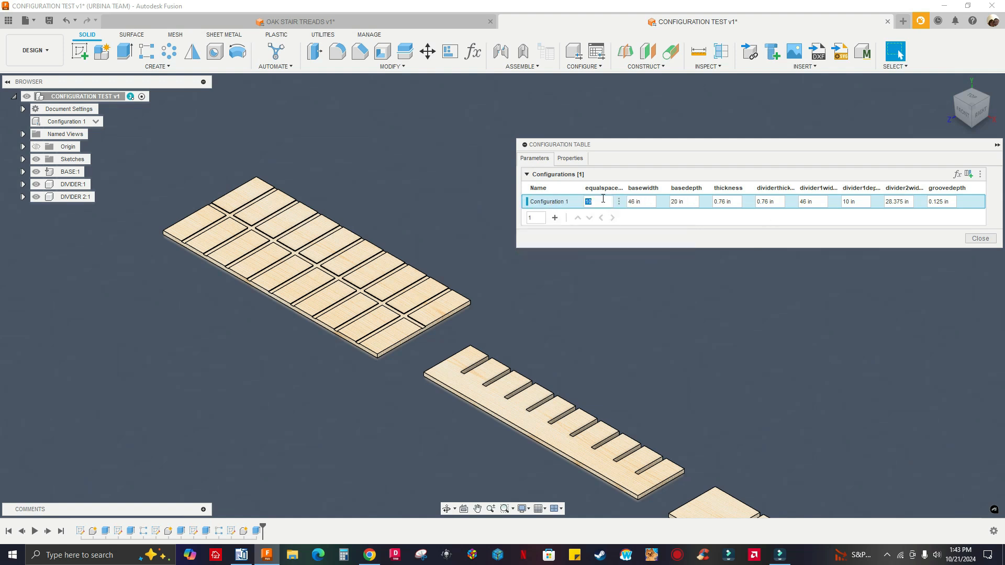
pyautogui.click(599, 201)
pyautogui.write('5')
pyautogui.press('Return')
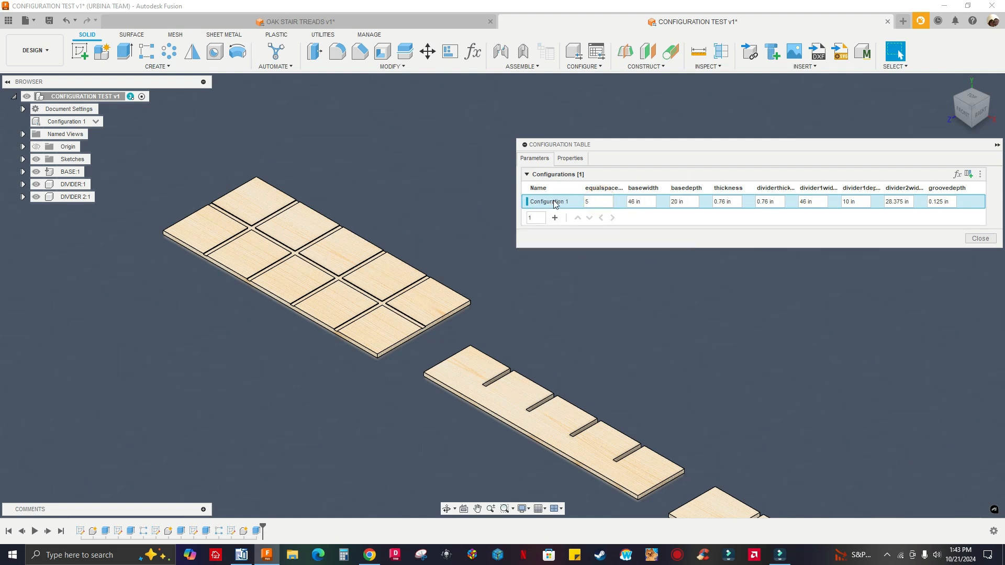
pyautogui.scroll(-3, 481, 316)
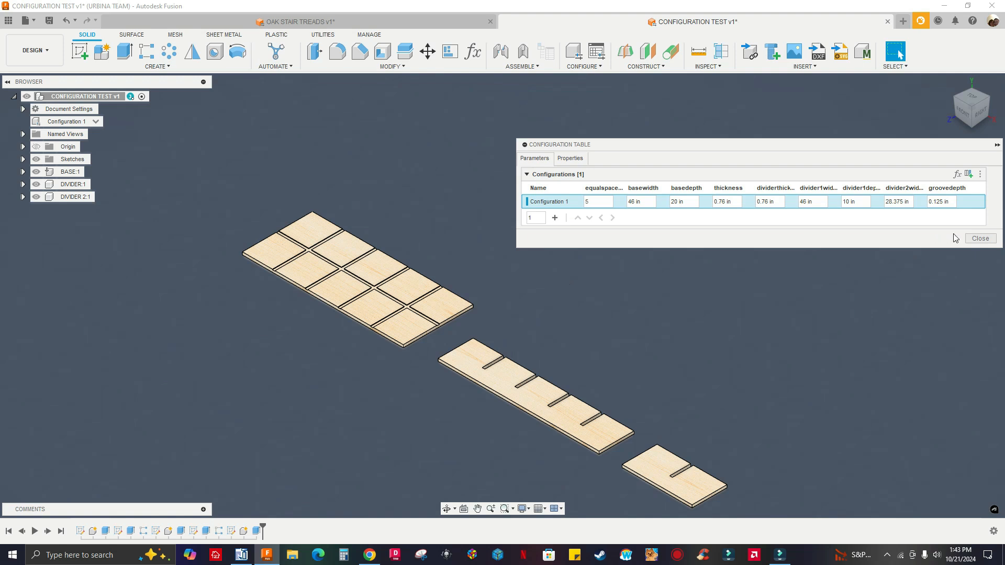
# Close the configuration table, switch to the Manufacture workspace and go through the DIVIDER and DIVIDER 2 setups, ending with BASE selected.
pyautogui.click(980, 238)
pyautogui.click(35, 50)
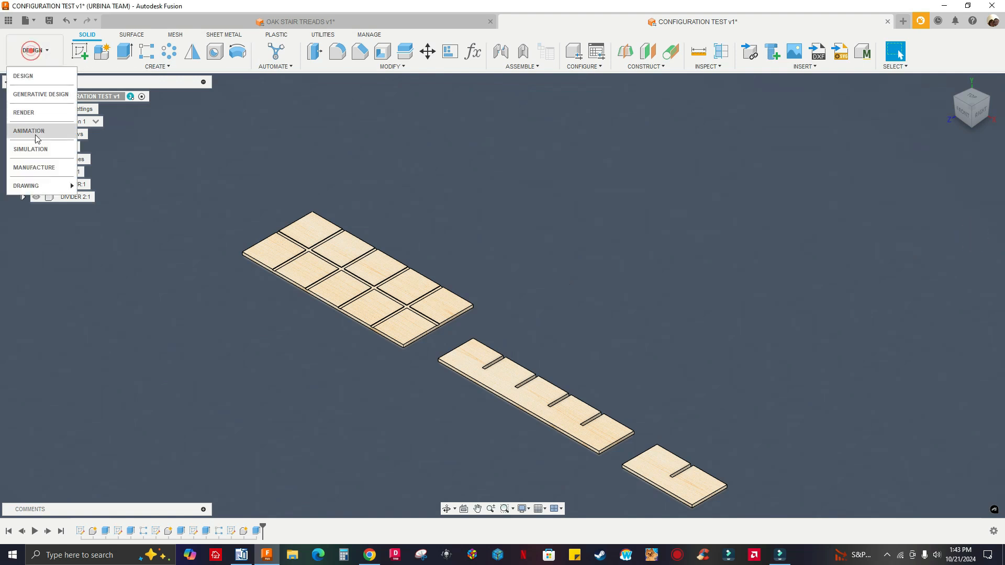
pyautogui.click(31, 167)
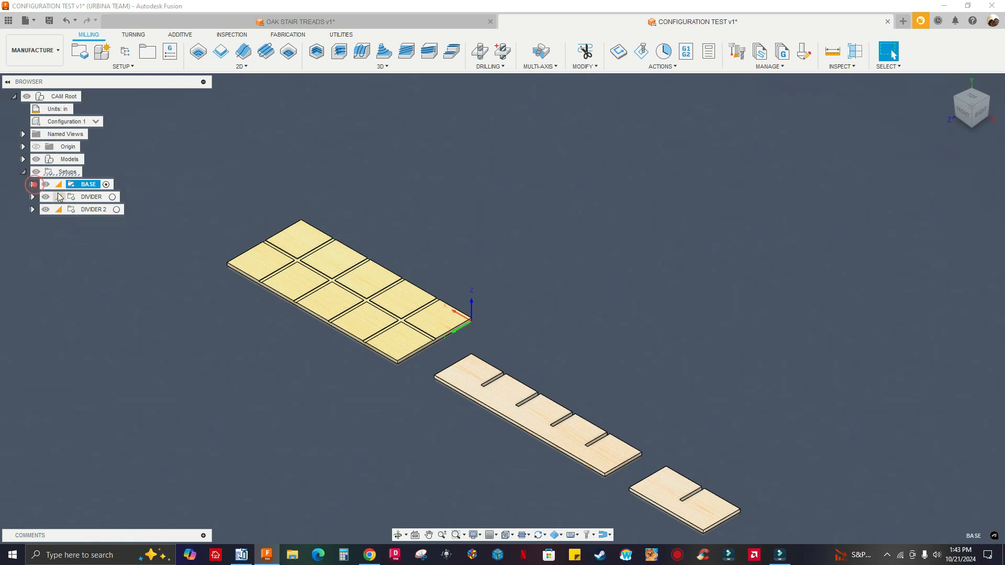
pyautogui.keyDown('ctrl'); pyautogui.click(42, 210); pyautogui.keyUp('ctrl')
pyautogui.click(80, 198)
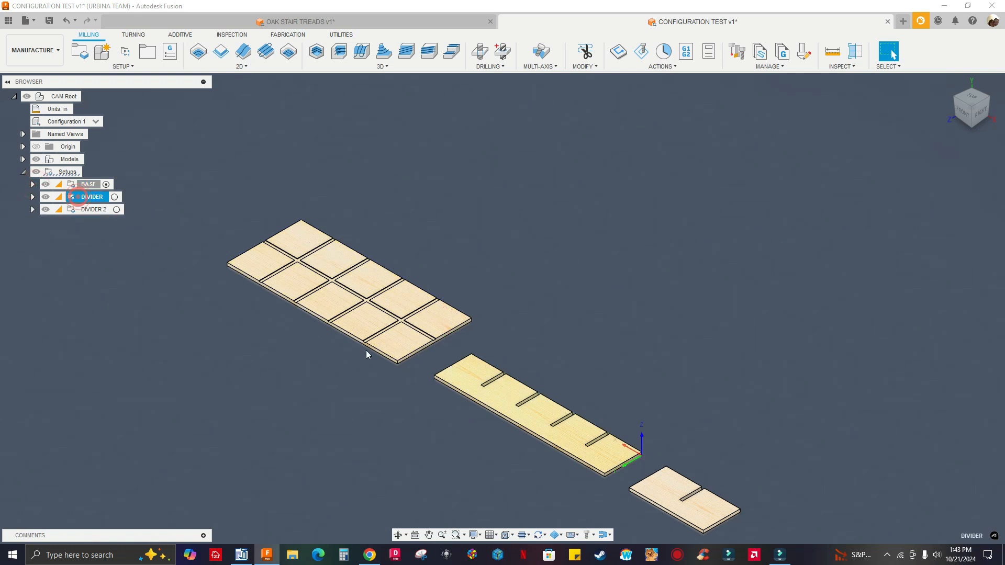
pyautogui.click(88, 213)
pyautogui.click(88, 185)
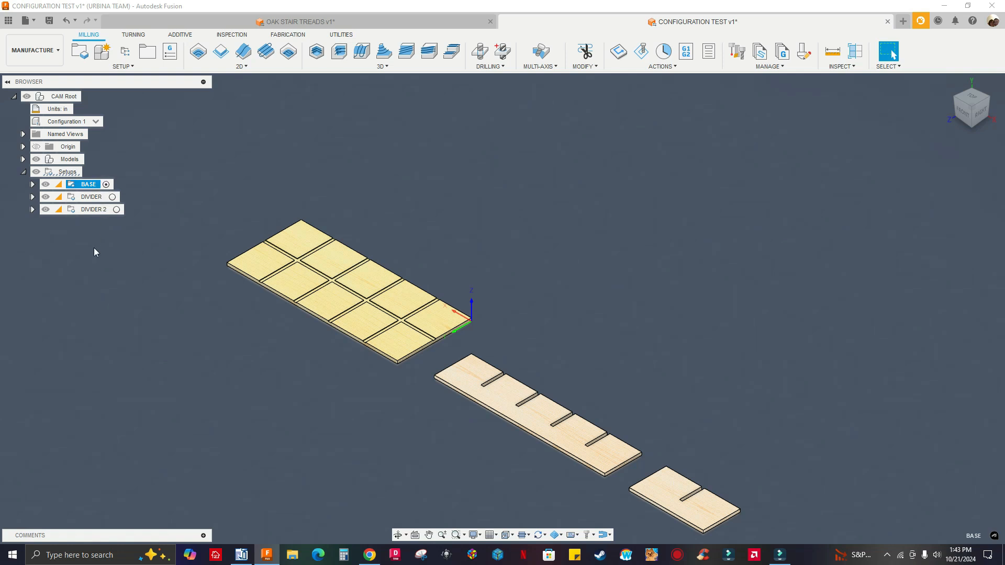
# Generate the toolpaths for the BASE, DIVIDER and DIVIDER 2 setups together.
pyautogui.keyDown('shift'); pyautogui.click(87, 213); pyautogui.keyUp('shift')
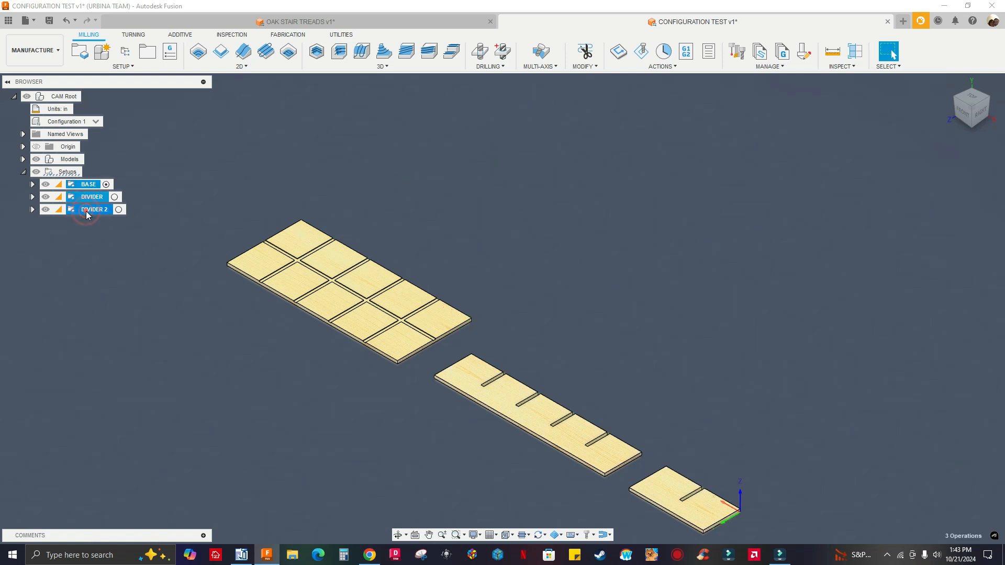
pyautogui.rightClick(87, 213)
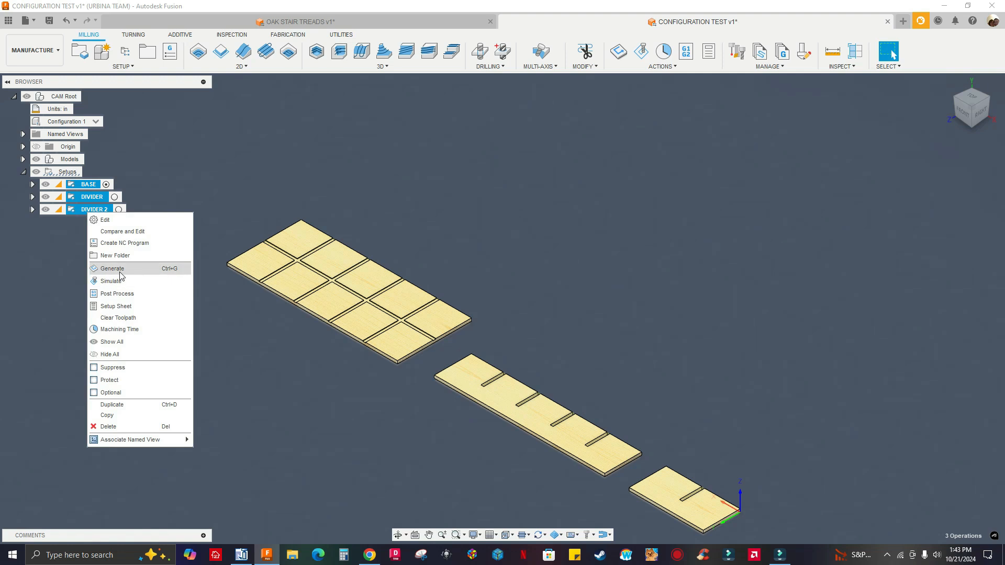
pyautogui.click(120, 270)
# Inspect the 2D Pocket1 (4) toolpath in the BASE setup and the Pattern1 toolpaths on the long divider's notches.
pyautogui.click(31, 184)
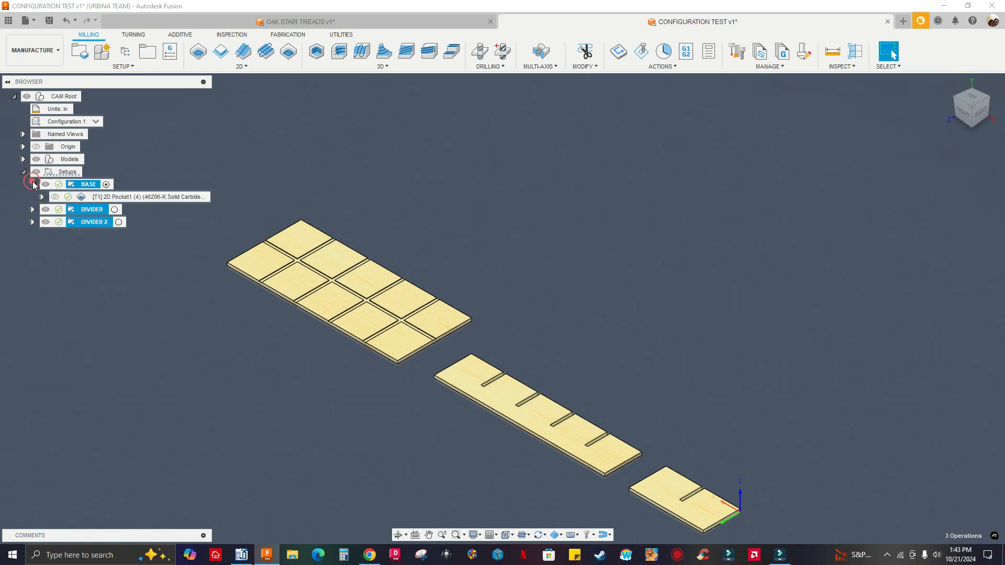
pyautogui.click(122, 197)
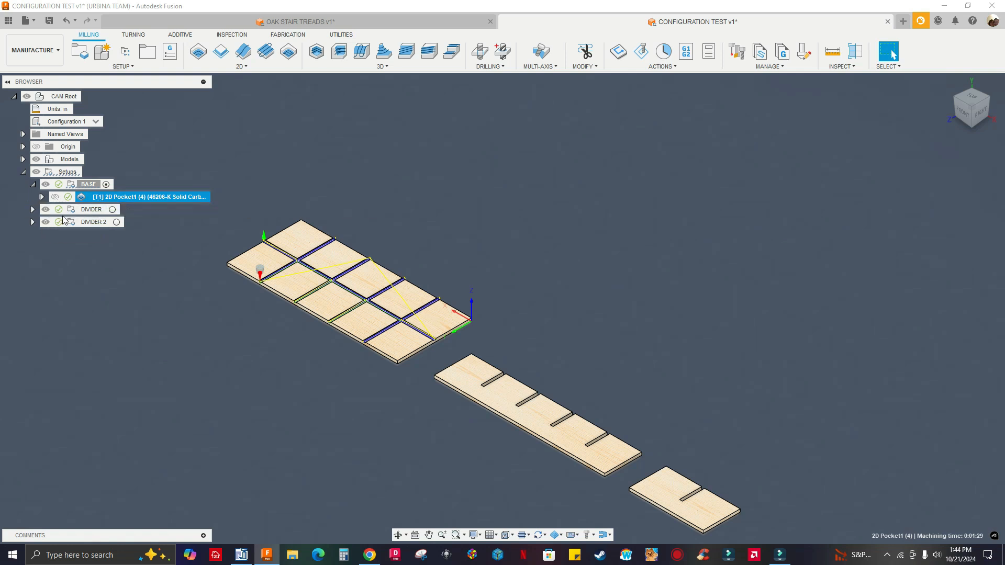
pyautogui.click(31, 210)
pyautogui.click(86, 221)
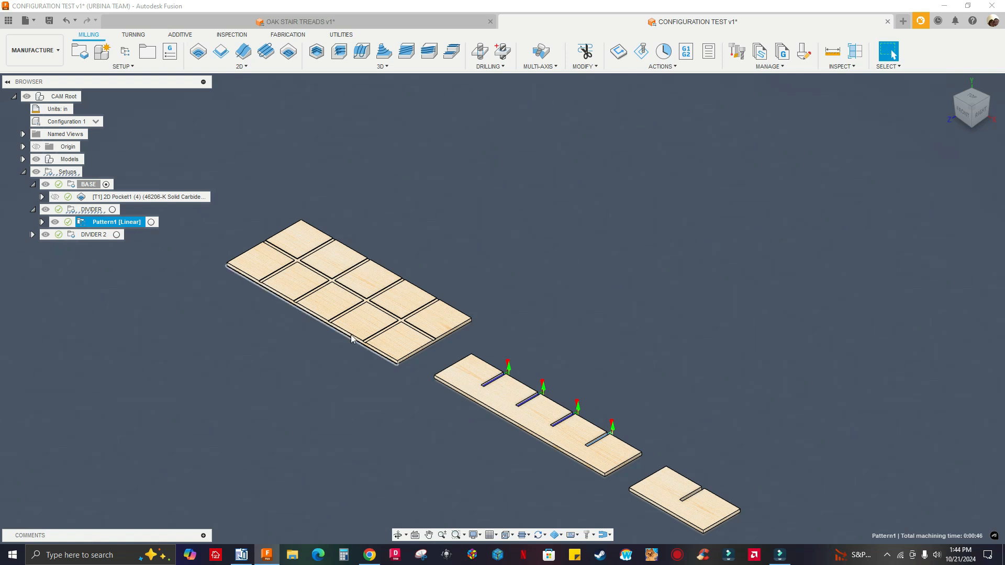
pyautogui.scroll(3, 606, 458)
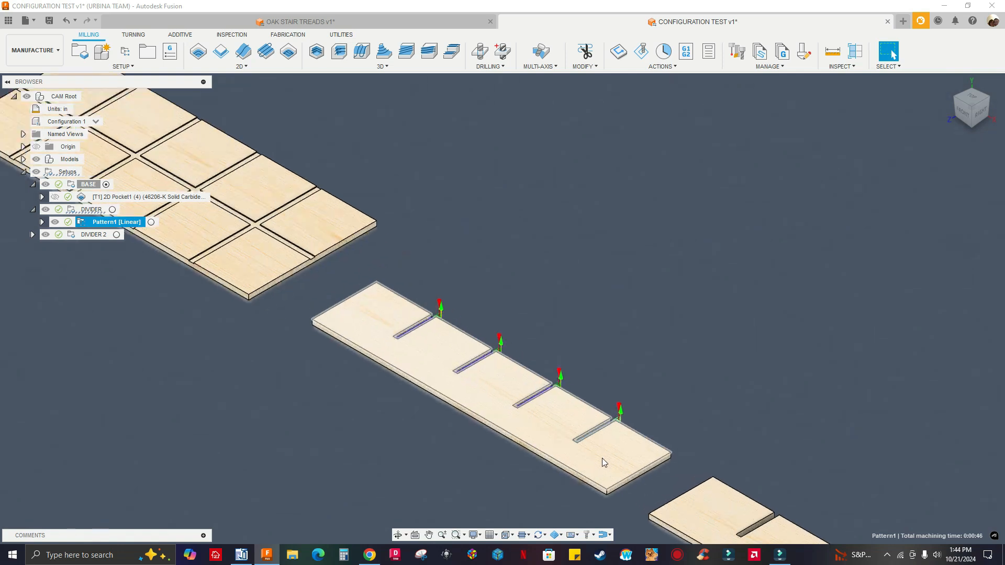
pyautogui.scroll(-1, 553, 414)
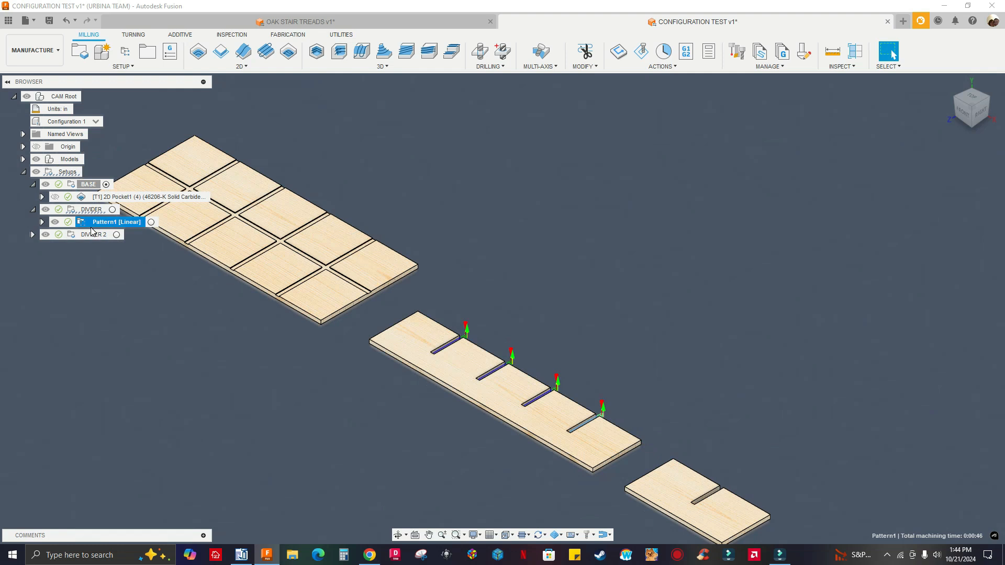
# Inspect the 2D Contour1 (2) toolpath in the DIVIDER 2 setup on the short divider's notch.
pyautogui.click(33, 236)
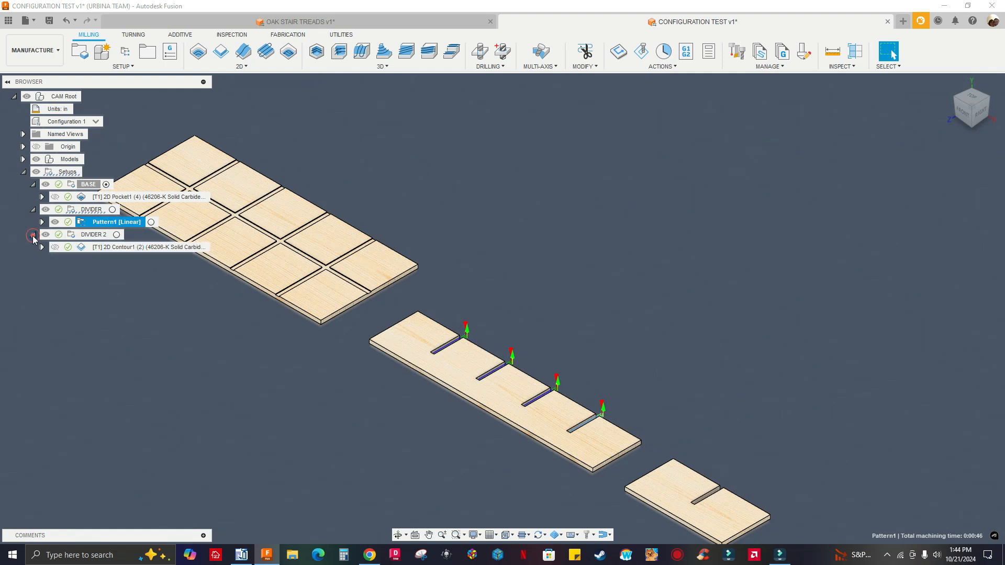
pyautogui.click(151, 247)
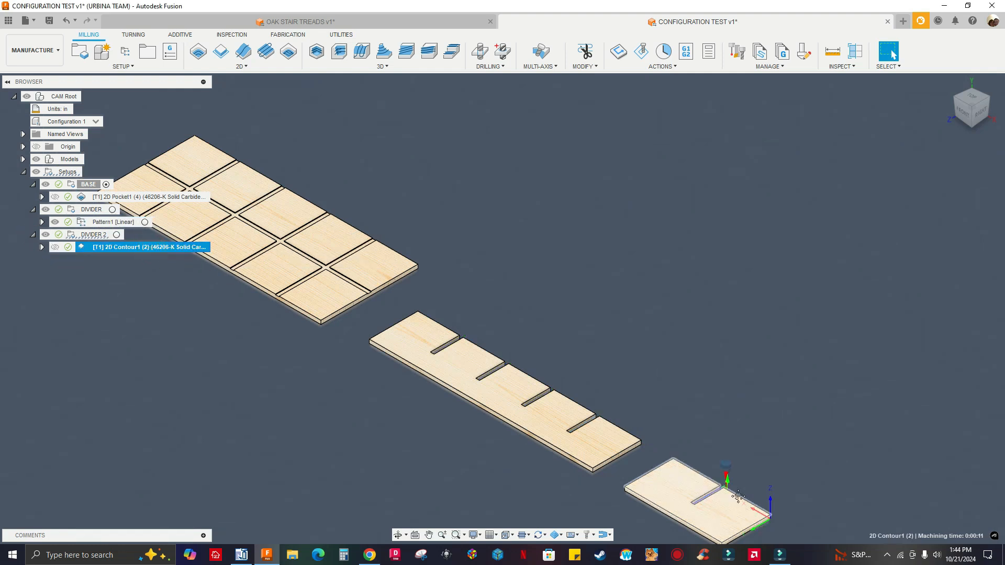
pyautogui.moveTo(725, 516); pyautogui.dragTo(701, 467, button='middle')
pyautogui.scroll(1, 729, 502)
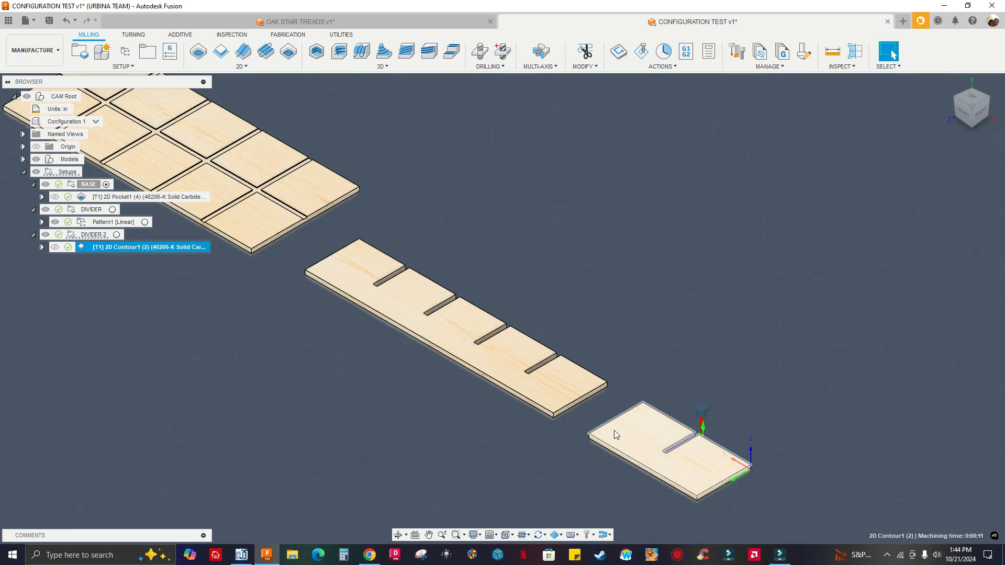
pyautogui.scroll(-2, 585, 438)
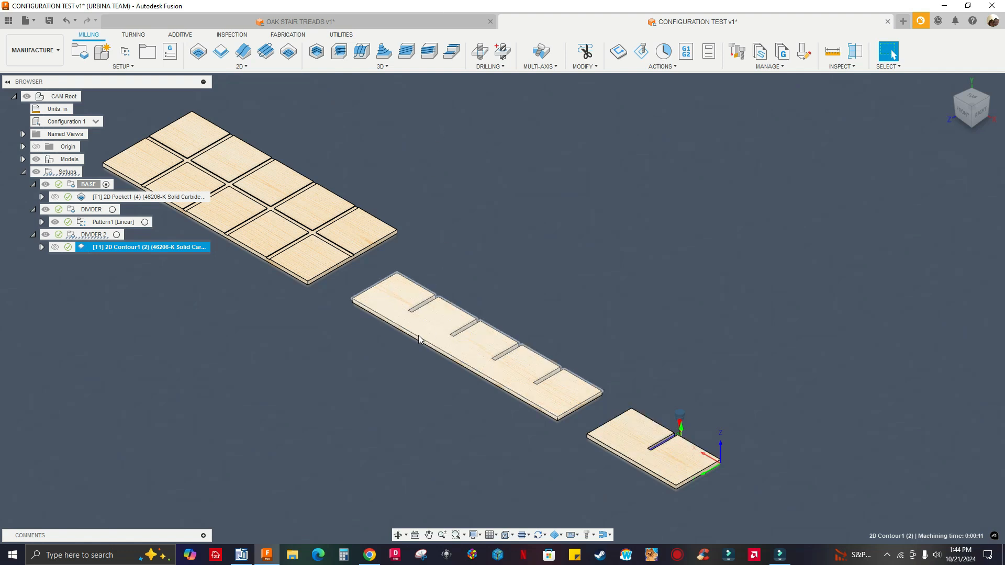
# Check the length of the long divider's lower end edge.
pyautogui.scroll(5, 514, 399)
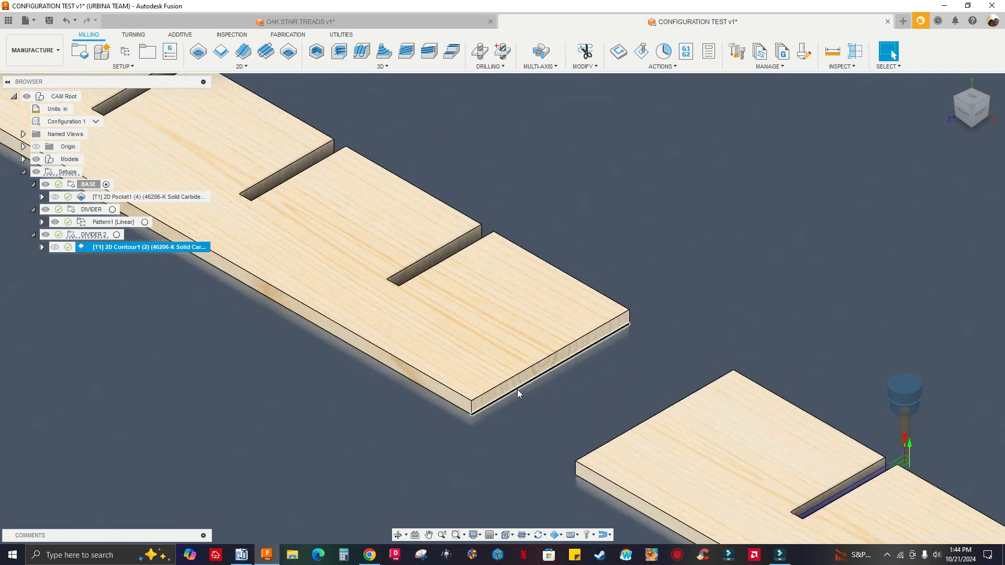
pyautogui.click(518, 389)
pyautogui.scroll(-3, 519, 389)
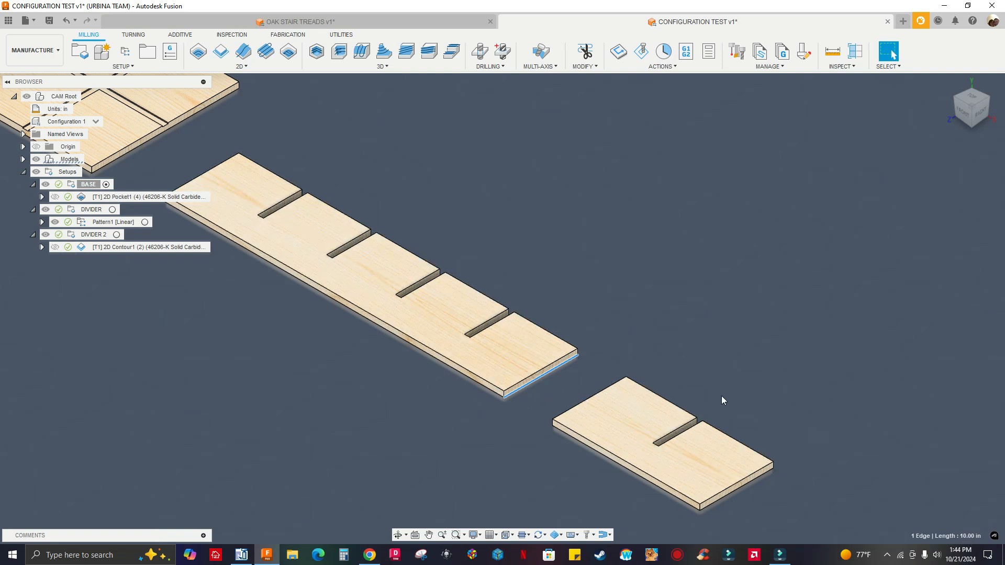
pyautogui.scroll(-3, 659, 418)
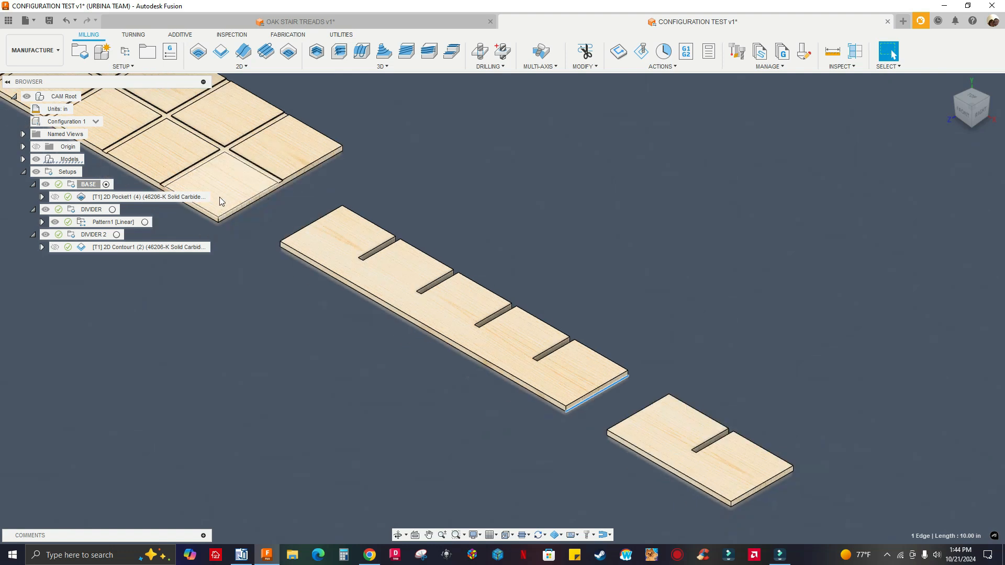
# Return to the Design workspace and set divider1depth of Configuration 1 to 12 in in the configuration table.
pyautogui.click(33, 50)
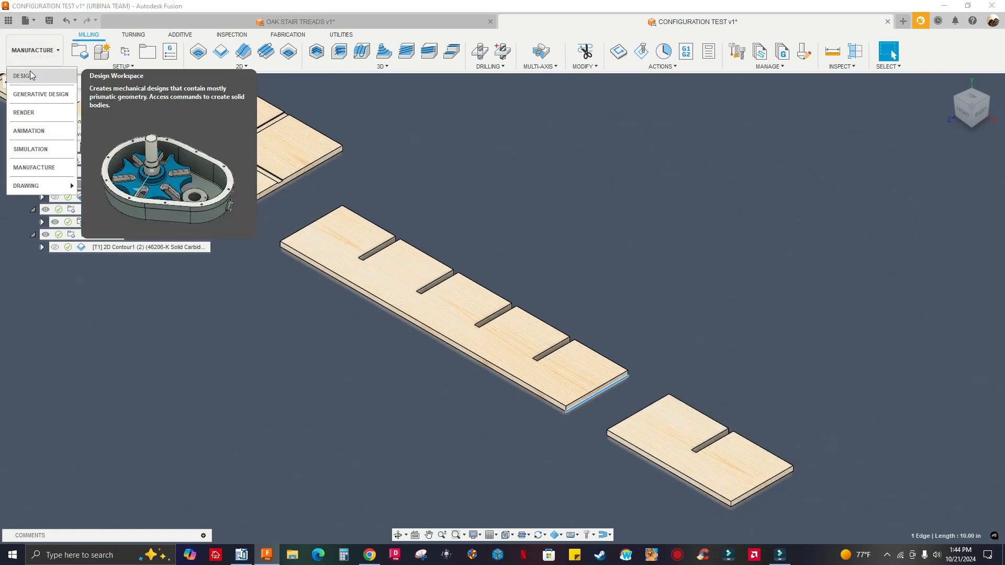
pyautogui.click(23, 76)
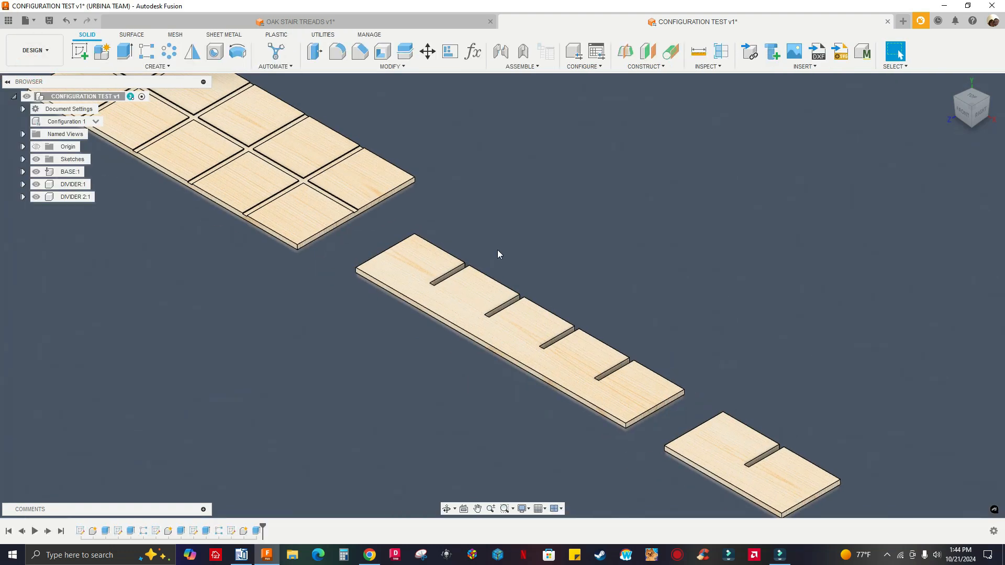
pyautogui.moveTo(577, 213); pyautogui.dragTo(605, 236, button='middle')
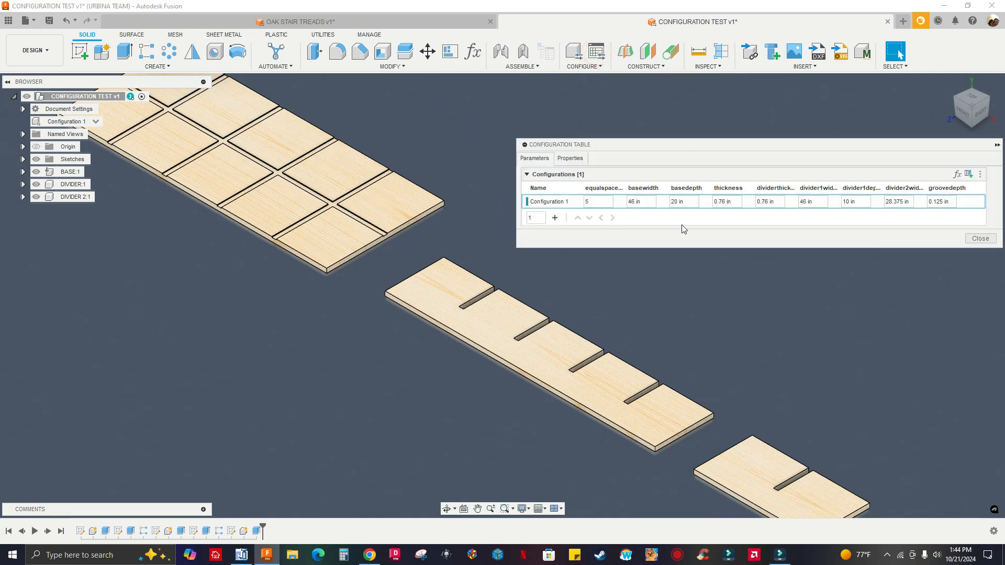
pyautogui.doubleClick(848, 202)
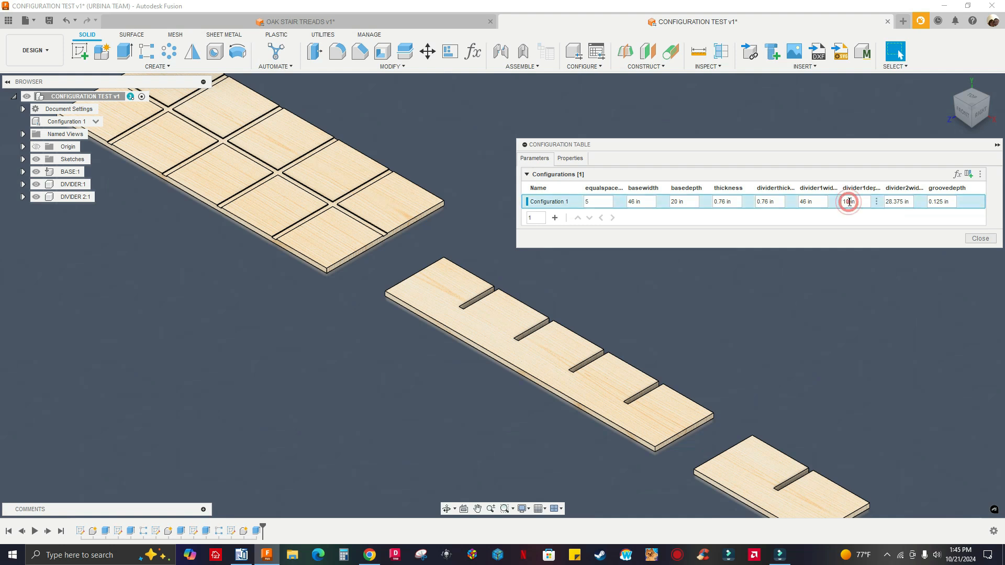
pyautogui.press('Return')
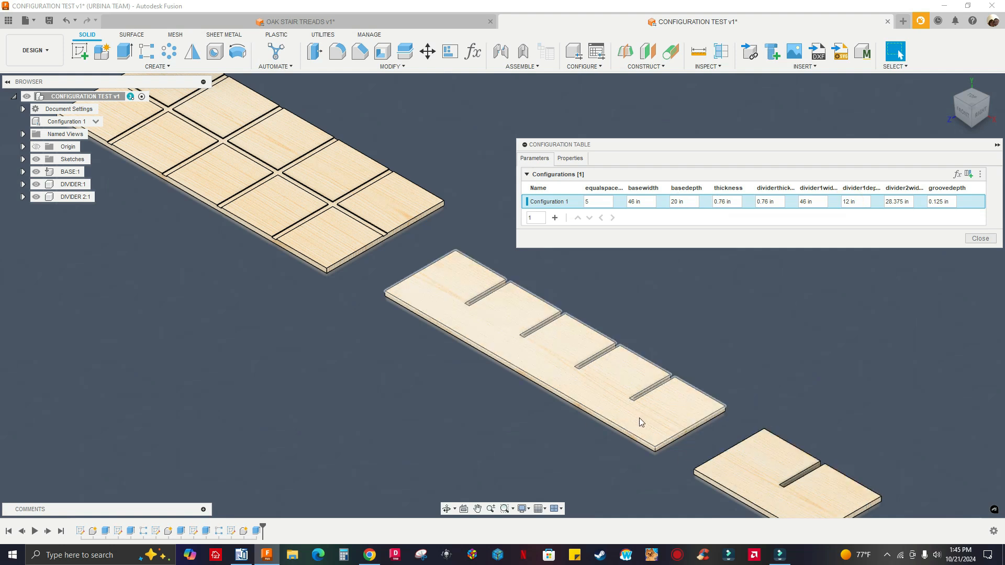
# Check the length of the end notch's edge on the long divider.
pyautogui.scroll(5, 640, 418)
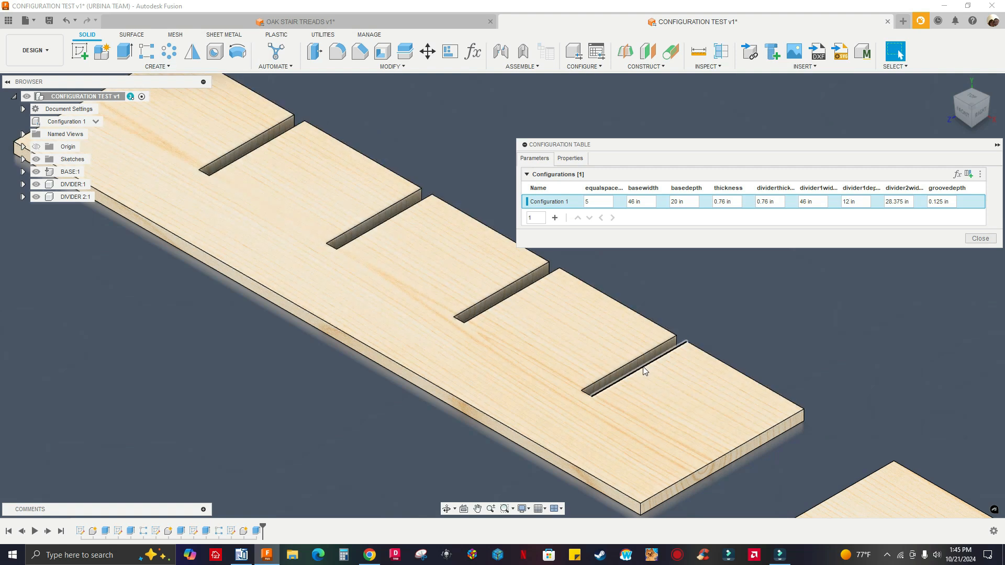
pyautogui.scroll(-3, 662, 392)
pyautogui.rightClick(662, 378)
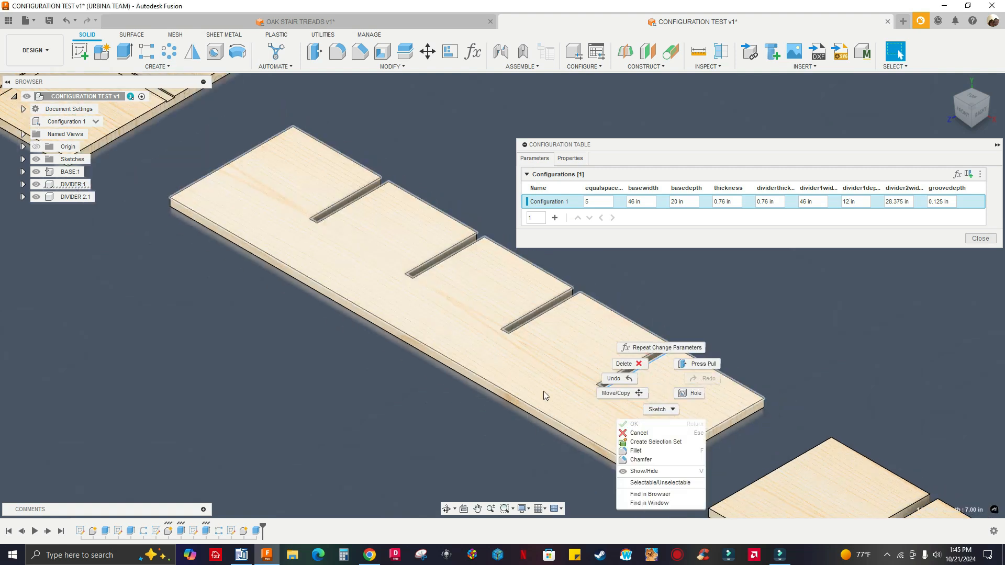
pyautogui.scroll(-2, 660, 367)
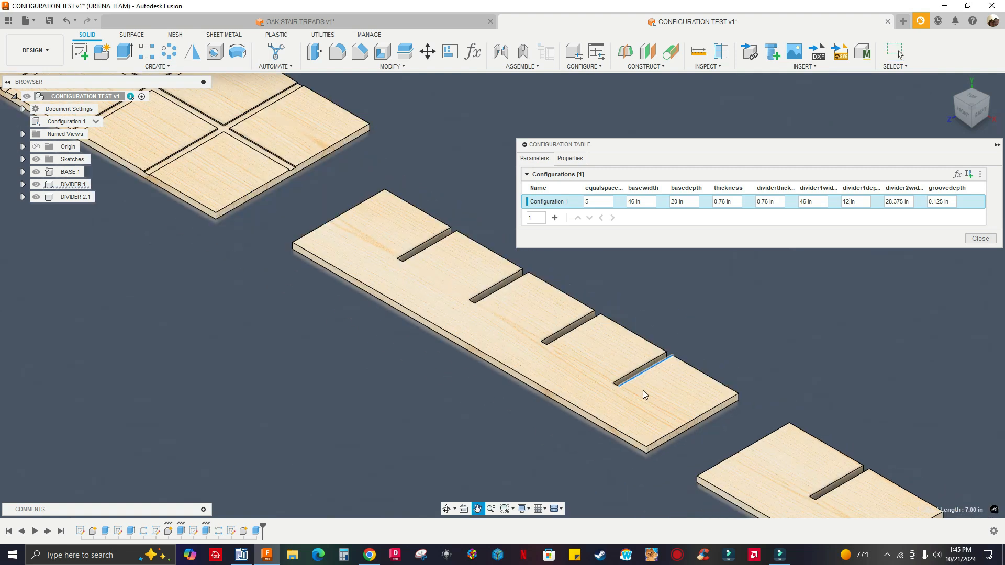
pyautogui.scroll(4, 643, 379)
pyautogui.scroll(-6, 575, 399)
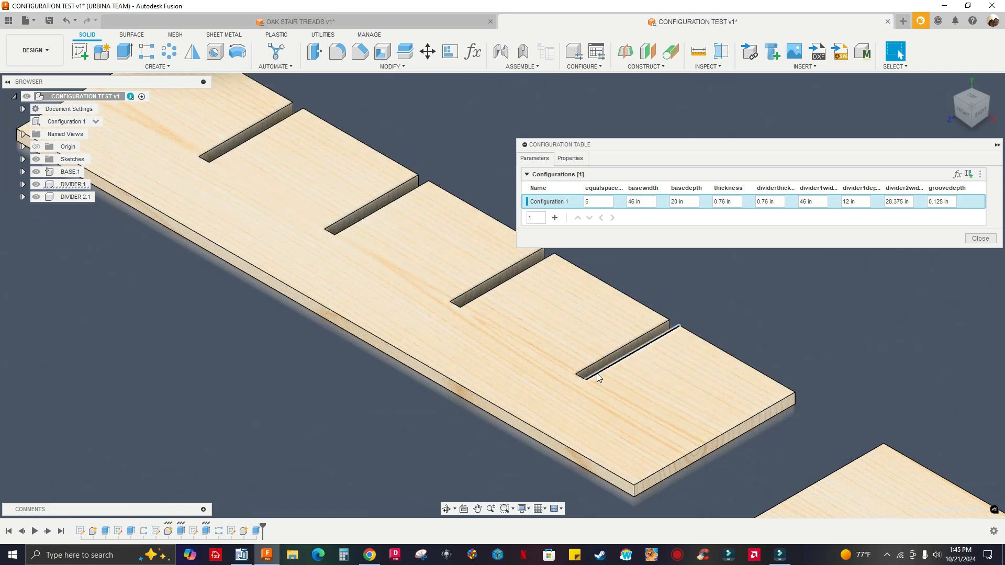
pyautogui.moveTo(786, 416); pyautogui.dragTo(640, 374, button='middle')
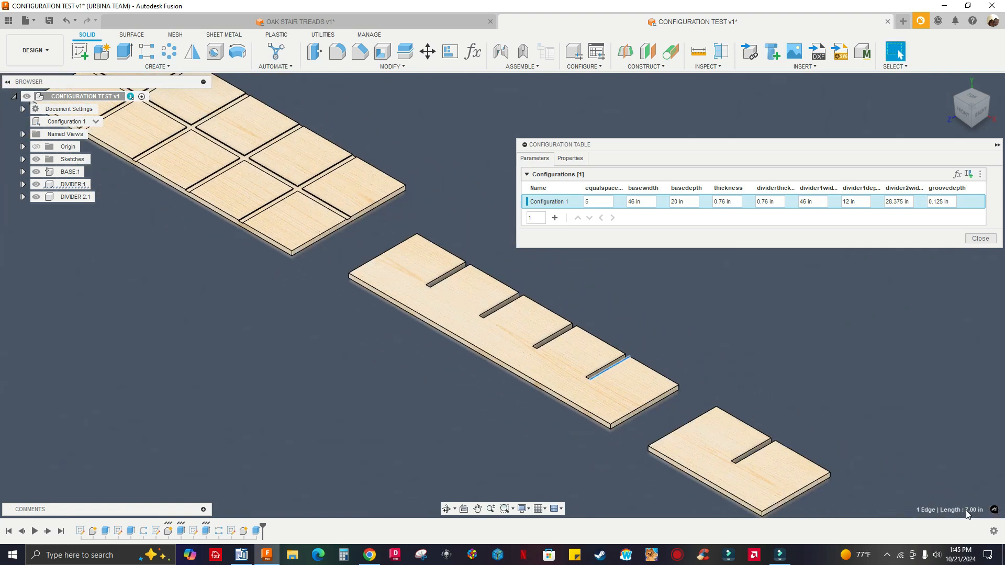
pyautogui.scroll(2, 601, 395)
pyautogui.moveTo(586, 376); pyautogui.dragTo(570, 302, button='middle')
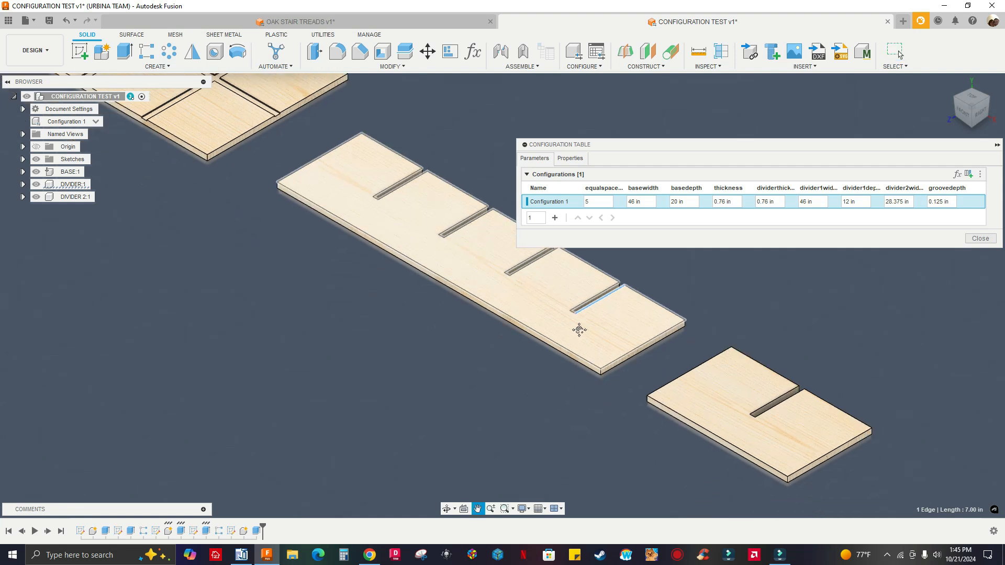
# Check the lengths of the short divider's end edge and its long front edge.
pyautogui.click(816, 451)
pyautogui.moveTo(733, 423); pyautogui.dragTo(673, 481, button='middle')
pyautogui.scroll(-1, 673, 481)
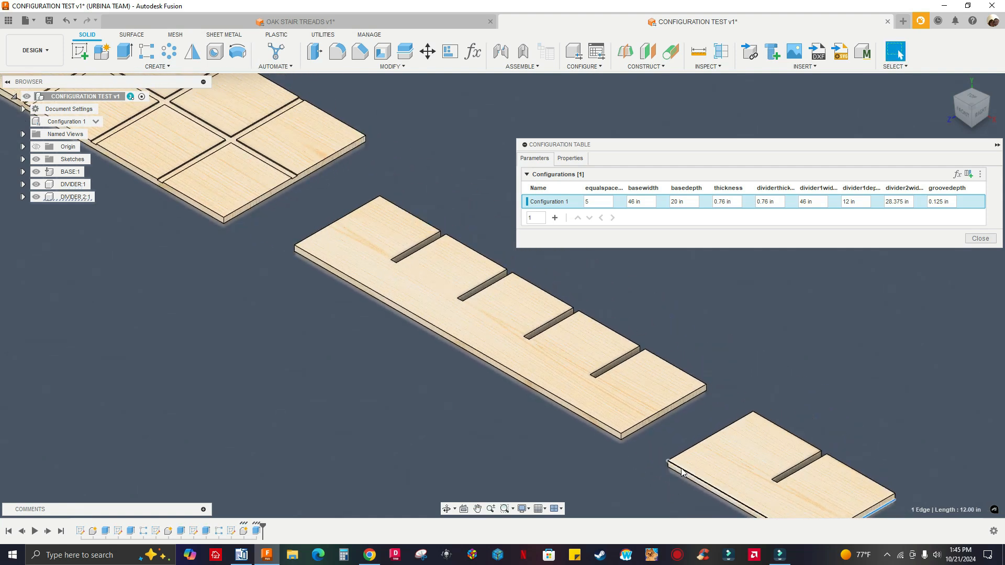
pyautogui.moveTo(903, 463); pyautogui.dragTo(855, 392, button='middle')
pyautogui.click(834, 472)
pyautogui.click(739, 458)
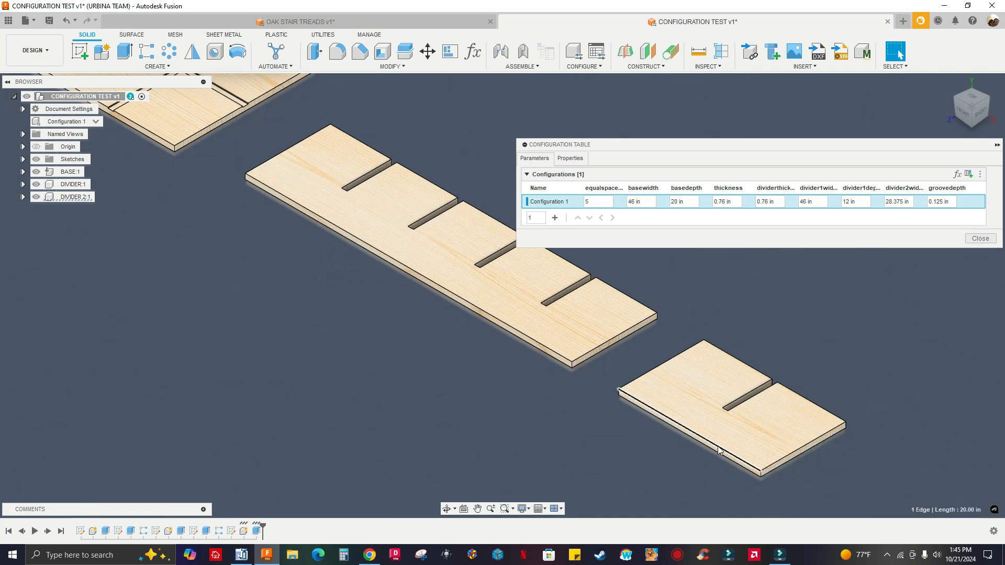
# Compare the notch edge lengths of the short divider and the long divider.
pyautogui.click(570, 294)
pyautogui.scroll(2, 775, 365)
pyautogui.click(764, 371)
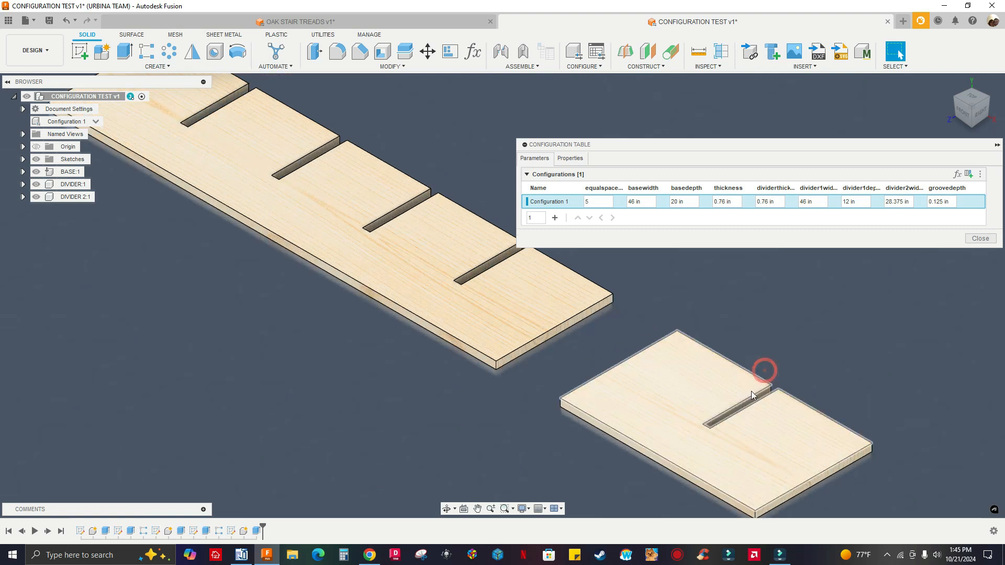
pyautogui.click(745, 398)
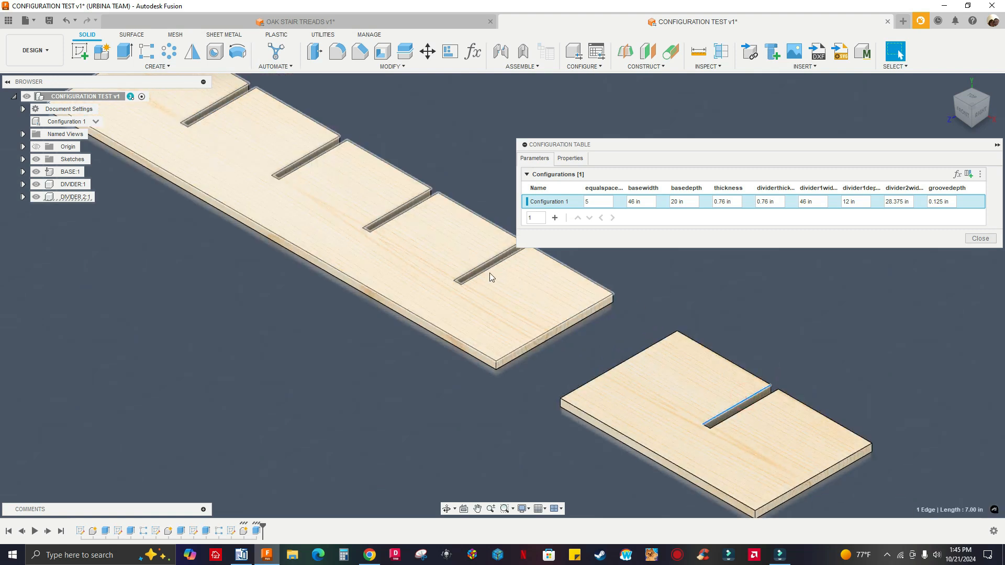
pyautogui.click(844, 353)
pyautogui.click(477, 278)
pyautogui.scroll(-2, 706, 348)
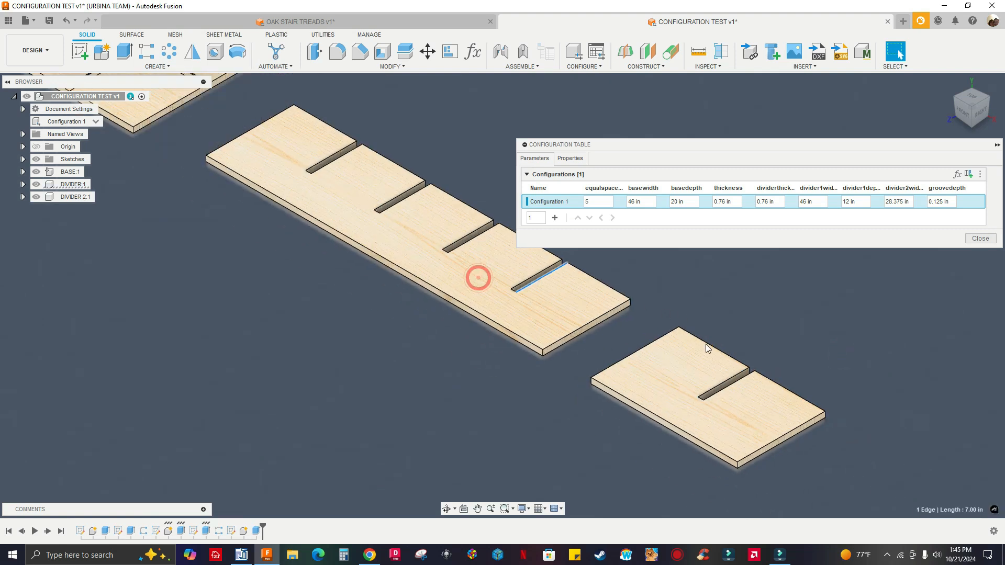
# Set divider1depth of Configuration 1 to 9 in and inspect both dividers.
pyautogui.scroll(-3, 575, 418)
pyautogui.moveTo(560, 409); pyautogui.dragTo(641, 463, button='middle')
pyautogui.moveTo(620, 403); pyautogui.dragTo(591, 358, button='middle')
pyautogui.scroll(1, 586, 379)
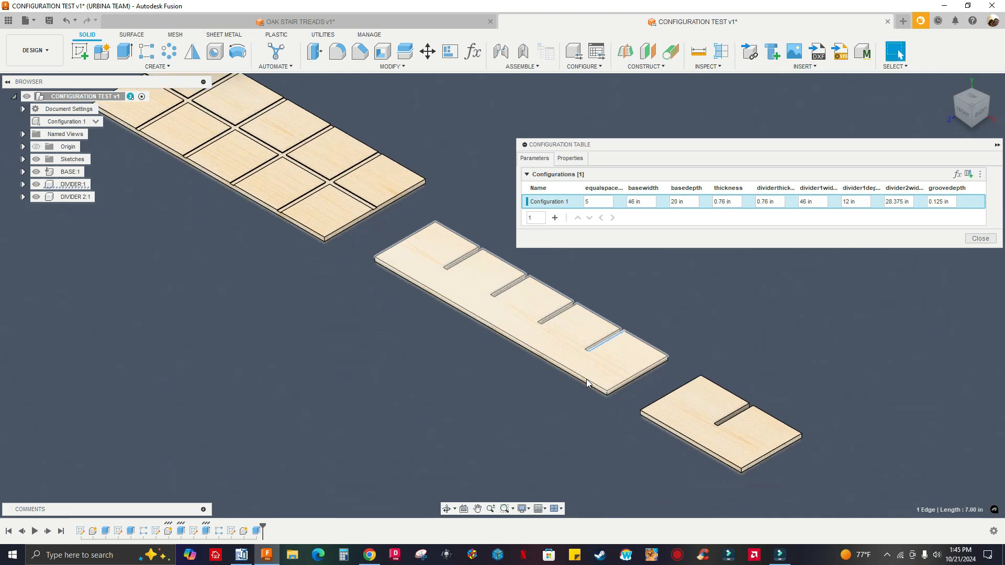
pyautogui.scroll(-1, 544, 363)
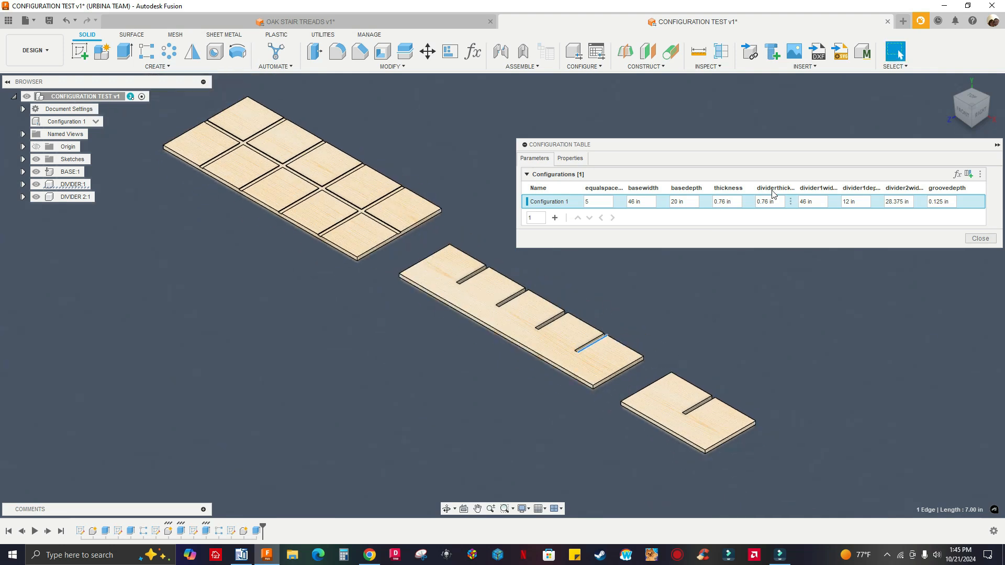
pyautogui.click(839, 205)
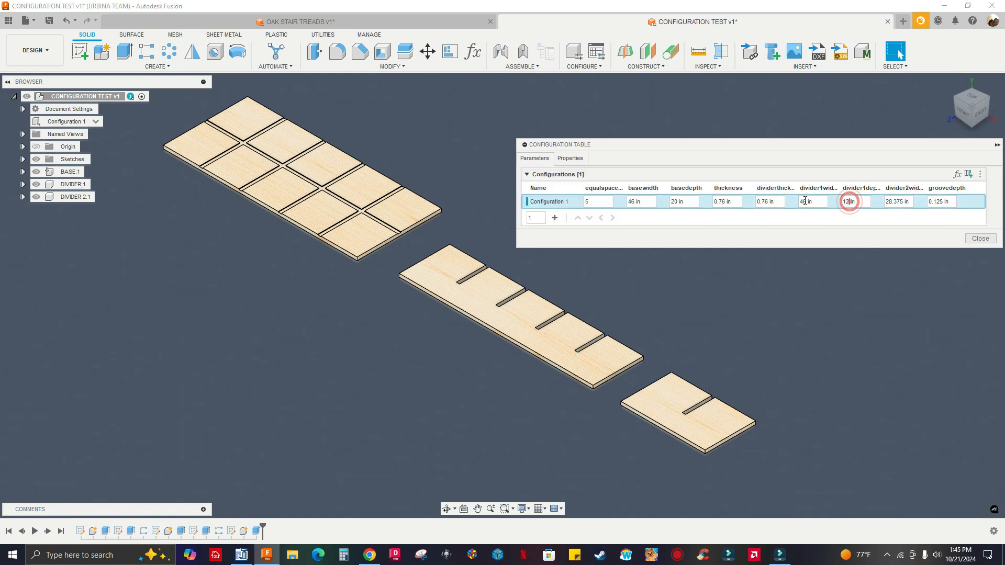
pyautogui.doubleClick(846, 204)
pyautogui.write('9')
pyautogui.press('Return')
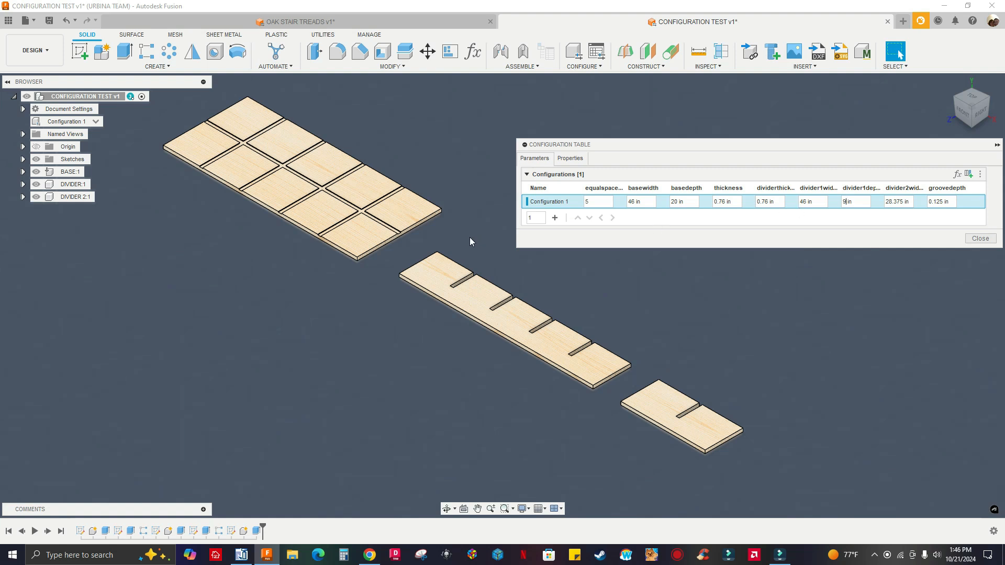
pyautogui.scroll(3, 397, 237)
pyautogui.moveTo(654, 345); pyautogui.dragTo(581, 329, button='middle')
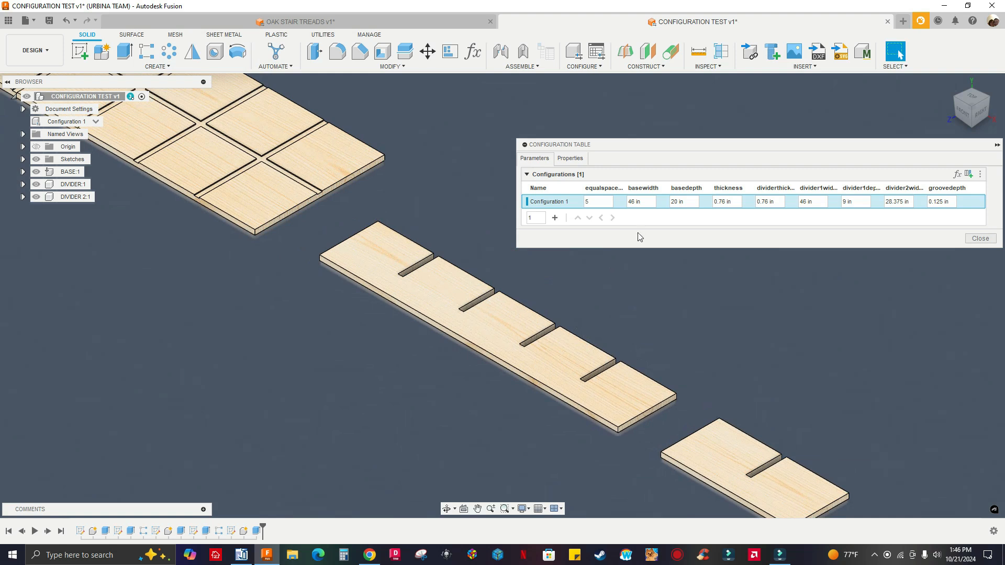
# Set basedepth of Configuration 1 to 10 in the configuration table.
pyautogui.scroll(-3, 339, 192)
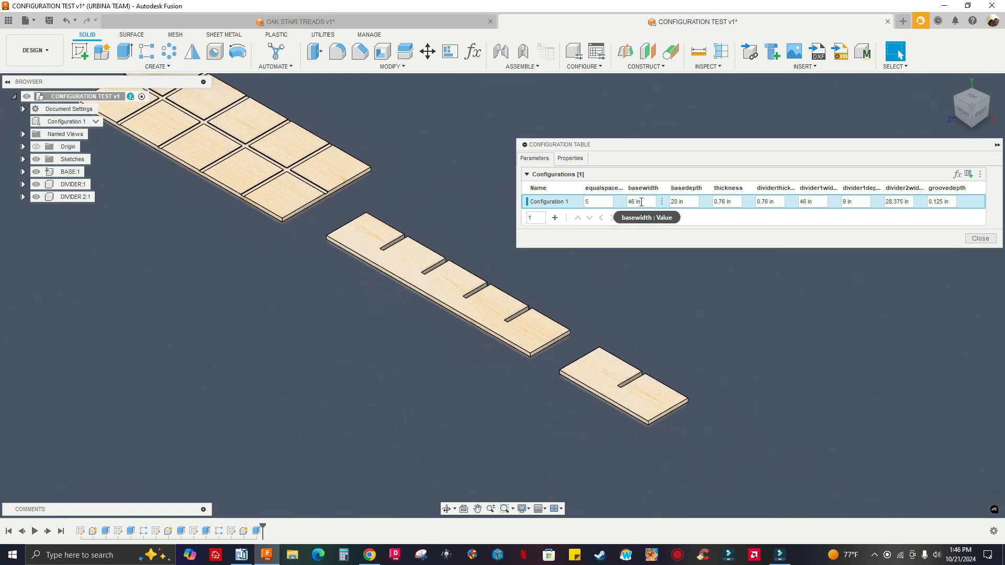
pyautogui.click(675, 201)
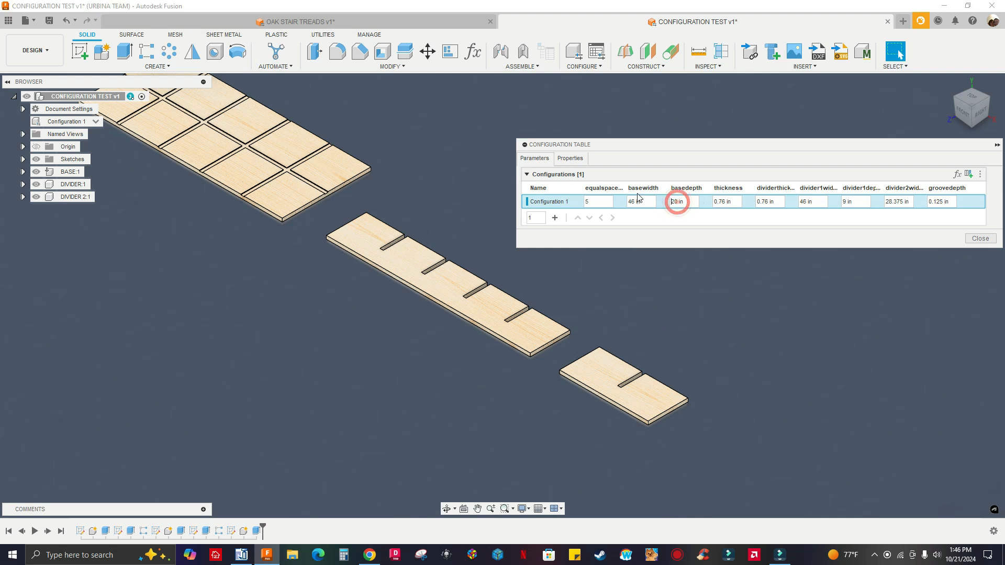
pyautogui.click(678, 203)
pyautogui.doubleClick(677, 203)
pyautogui.click(677, 203)
pyautogui.click(678, 201)
pyautogui.click(676, 203)
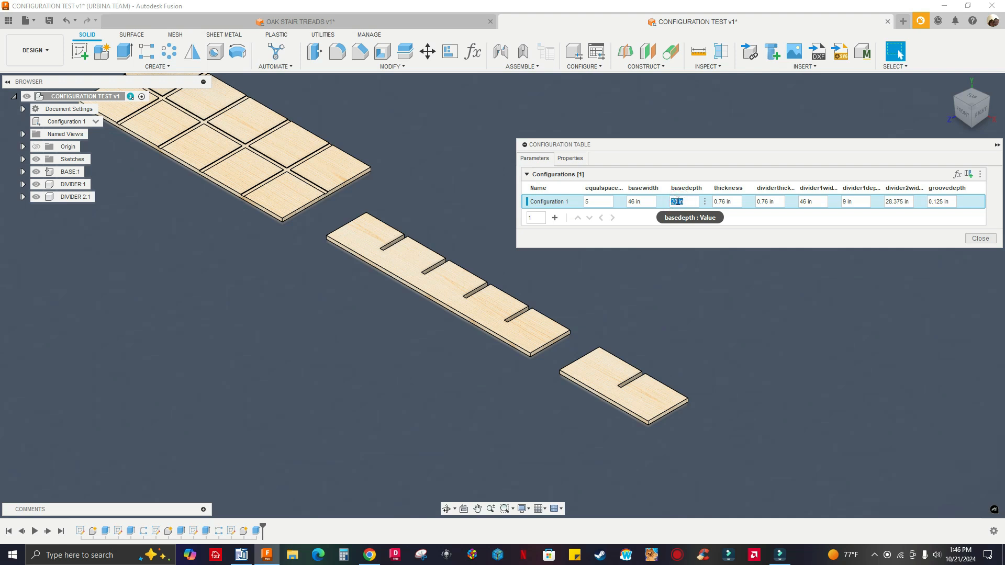
pyautogui.doubleClick(675, 201)
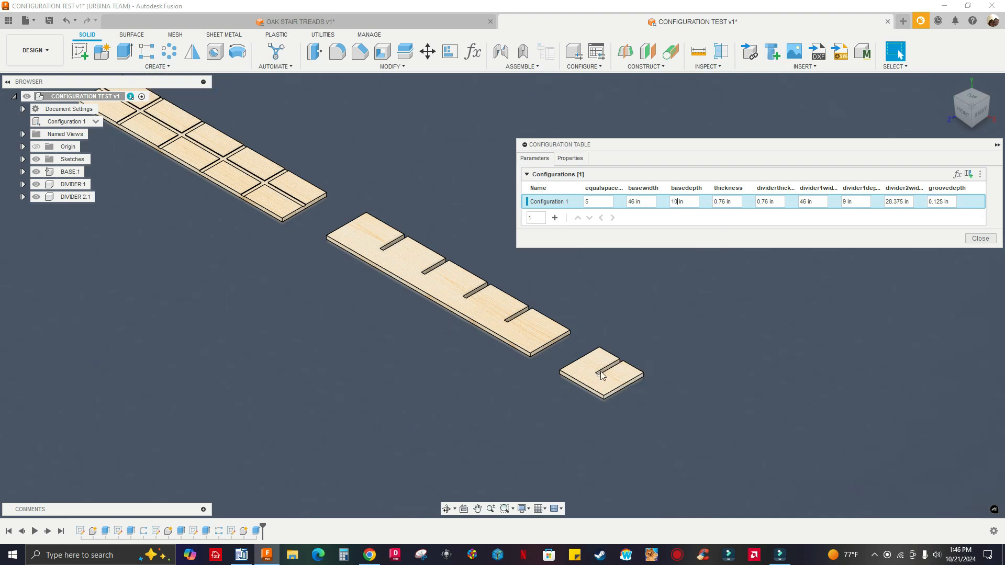
# Set basedepth of Configuration 1 to 20 and inspect the base and both dividers.
pyautogui.doubleClick(677, 201)
pyautogui.write('20')
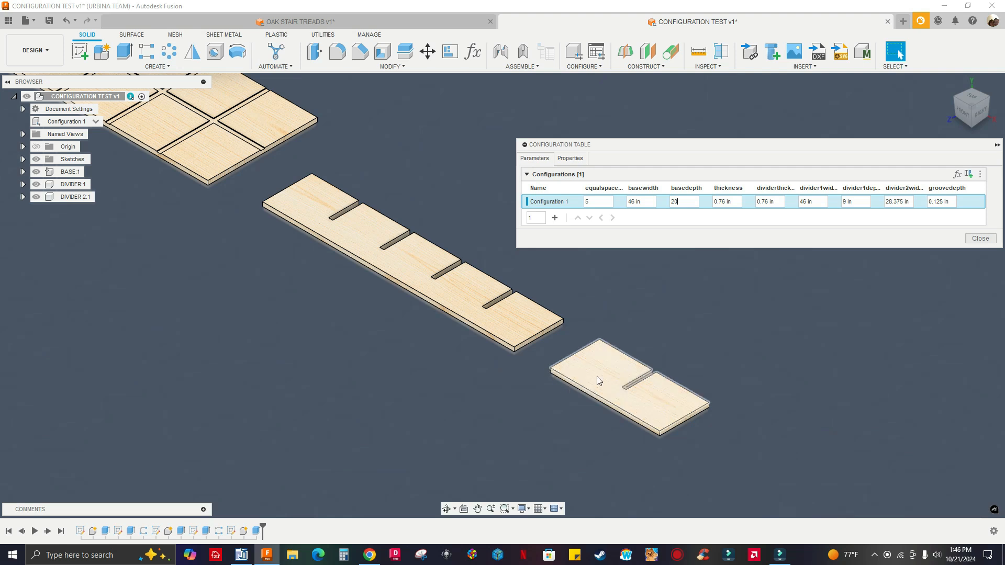
pyautogui.scroll(5, 599, 381)
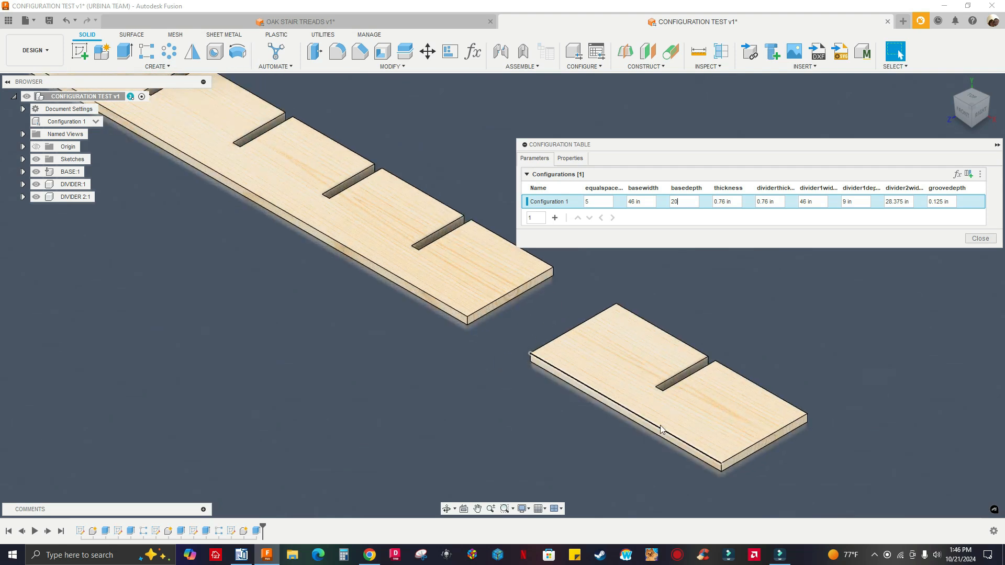
pyautogui.scroll(-5, 630, 426)
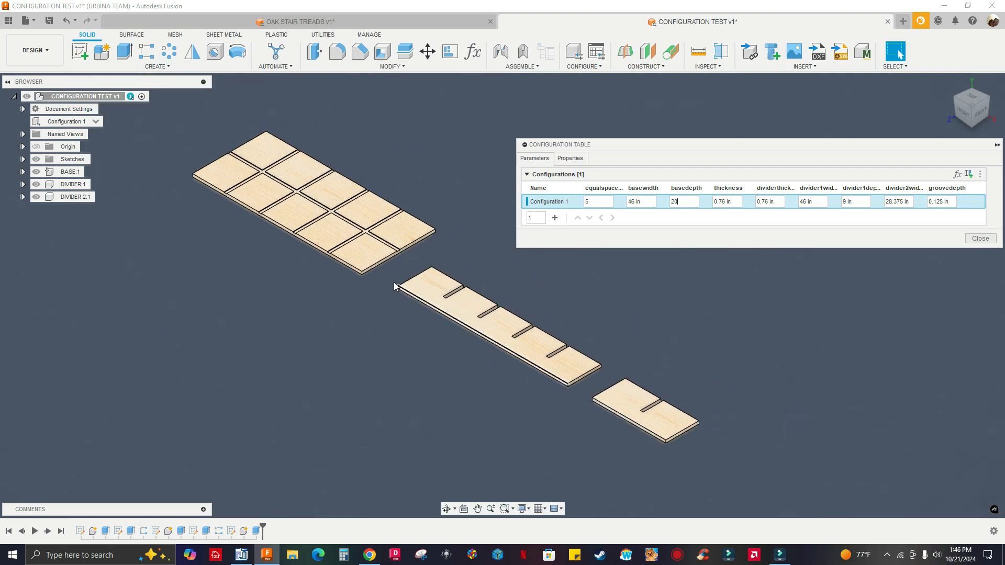
pyautogui.scroll(4, 630, 430)
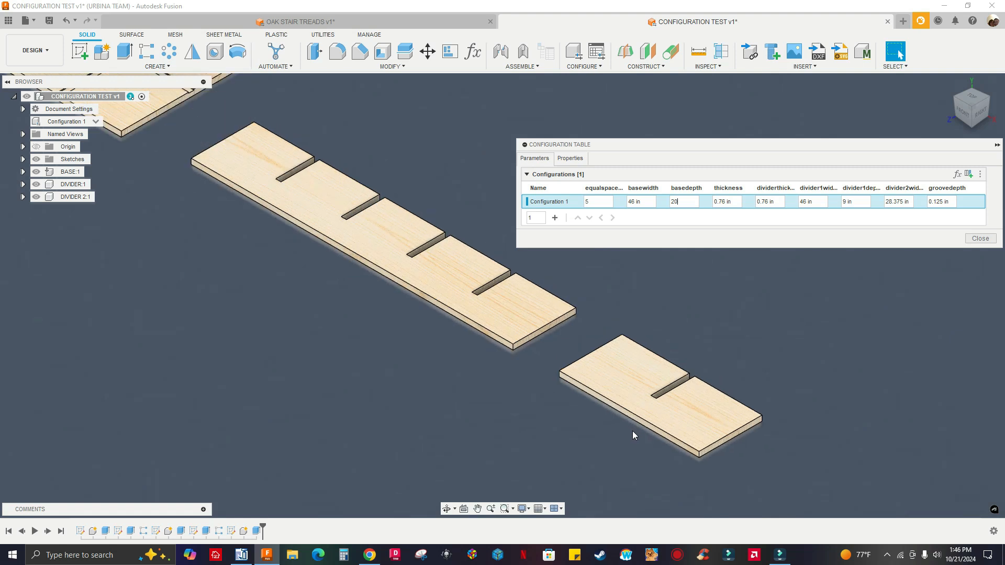
pyautogui.scroll(-4, 632, 431)
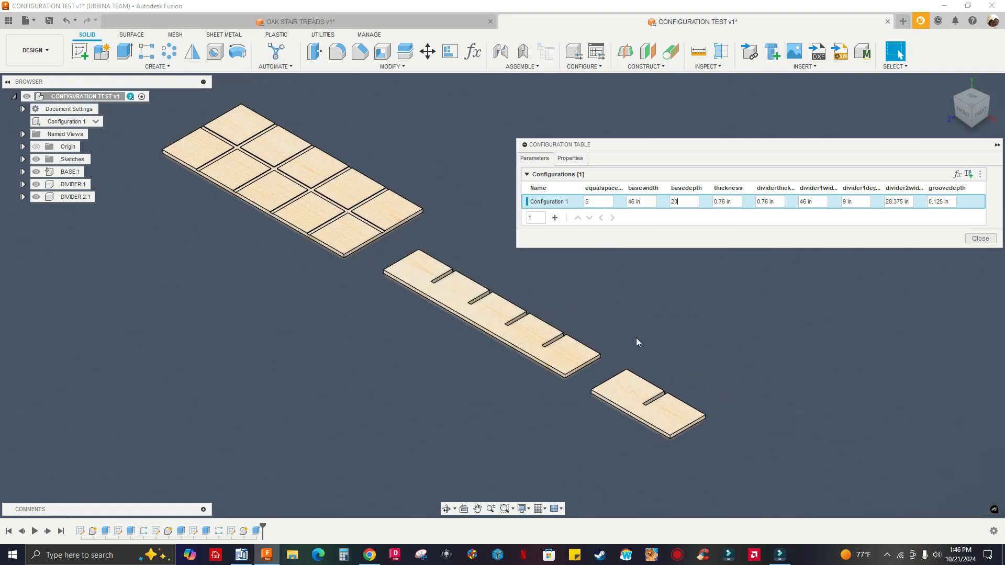
# Check the length of the short divider's long front edge.
pyautogui.scroll(2, 636, 431)
pyautogui.click(642, 426)
pyautogui.scroll(2, 642, 426)
pyautogui.scroll(3, 657, 379)
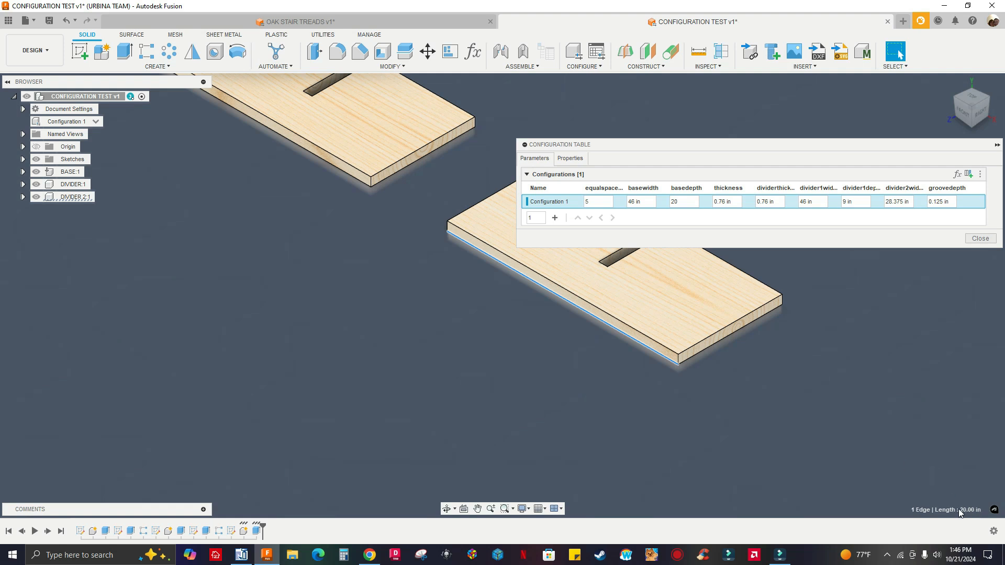
pyautogui.scroll(-5, 878, 462)
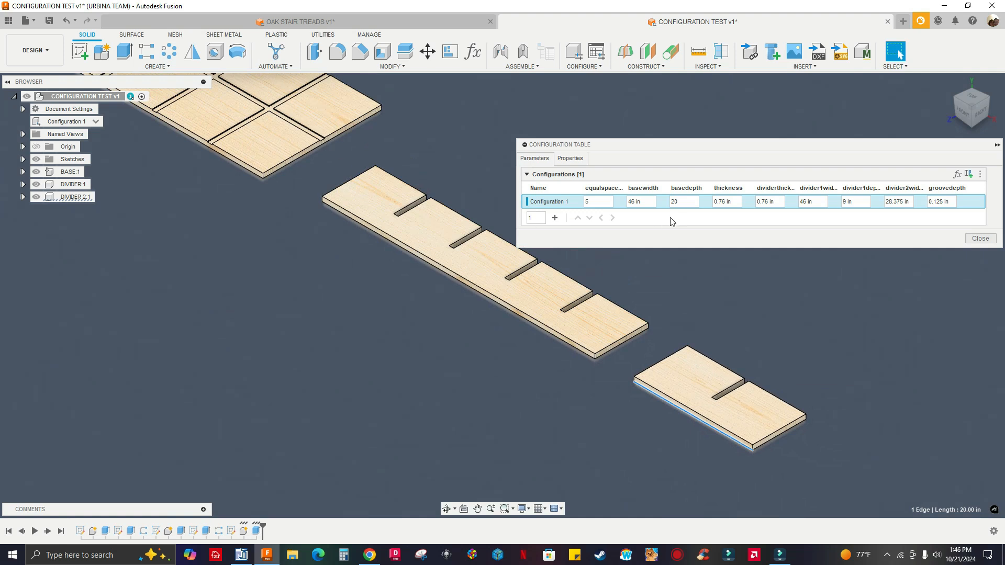
# Set basedepth of Configuration 1 to 40 and inspect the base and both dividers.
pyautogui.click(690, 203)
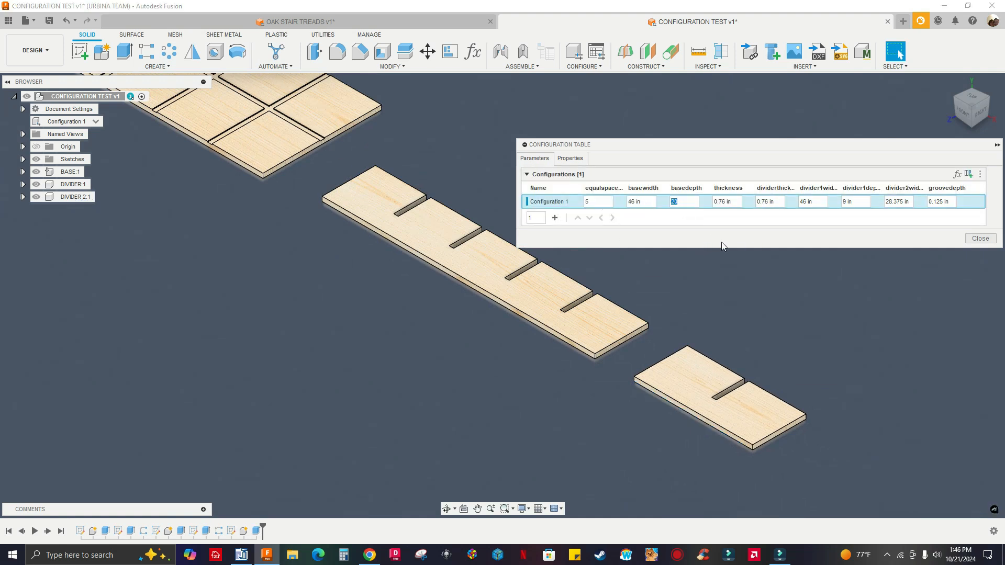
pyautogui.write('40')
pyautogui.scroll(-5, 544, 398)
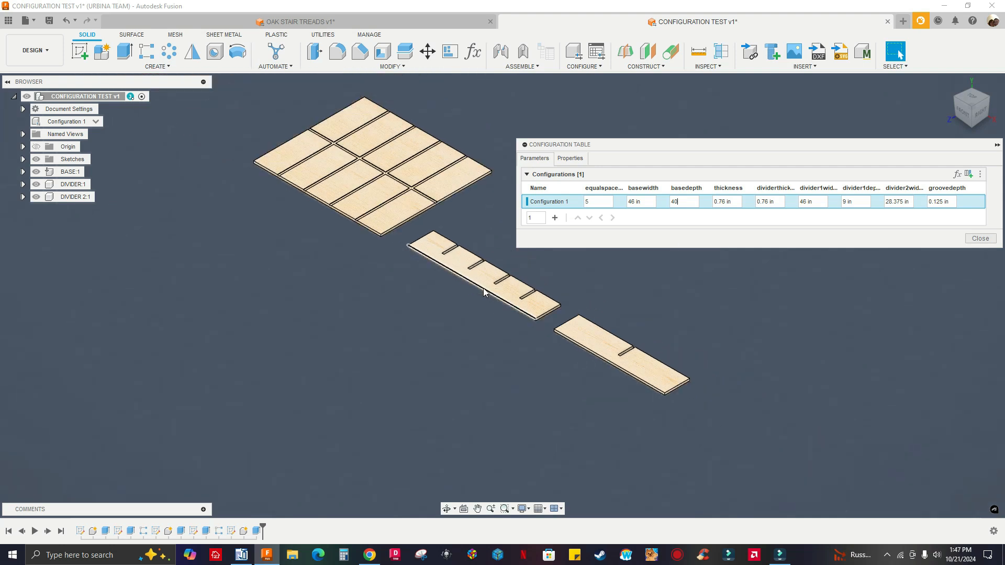
pyautogui.scroll(2, 332, 173)
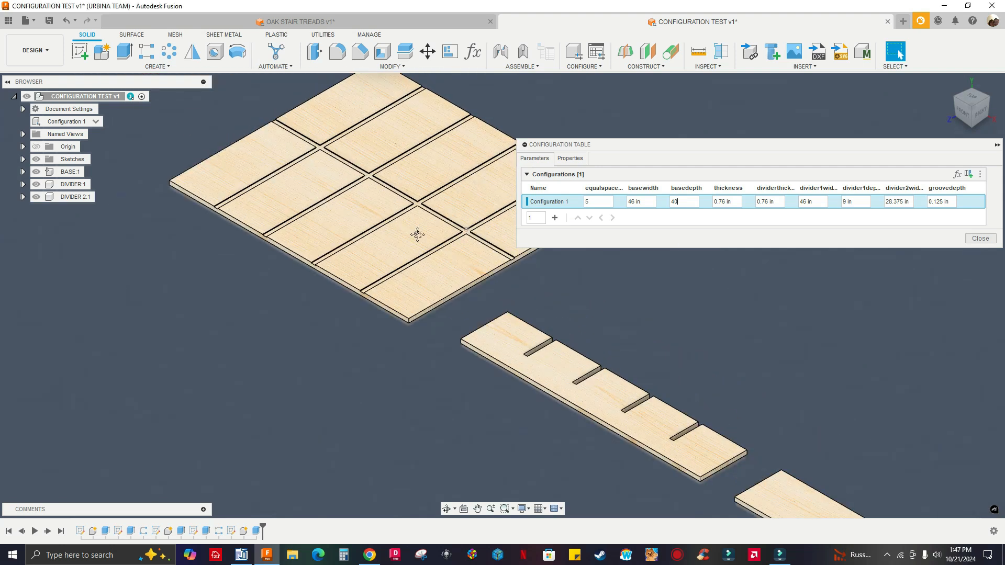
pyautogui.scroll(3, 297, 198)
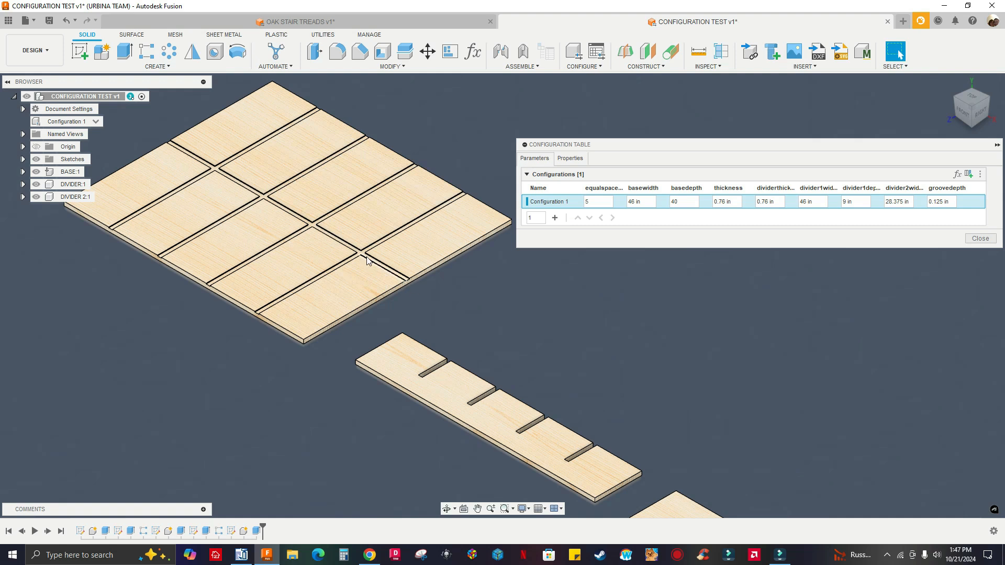
pyautogui.scroll(-2, 429, 281)
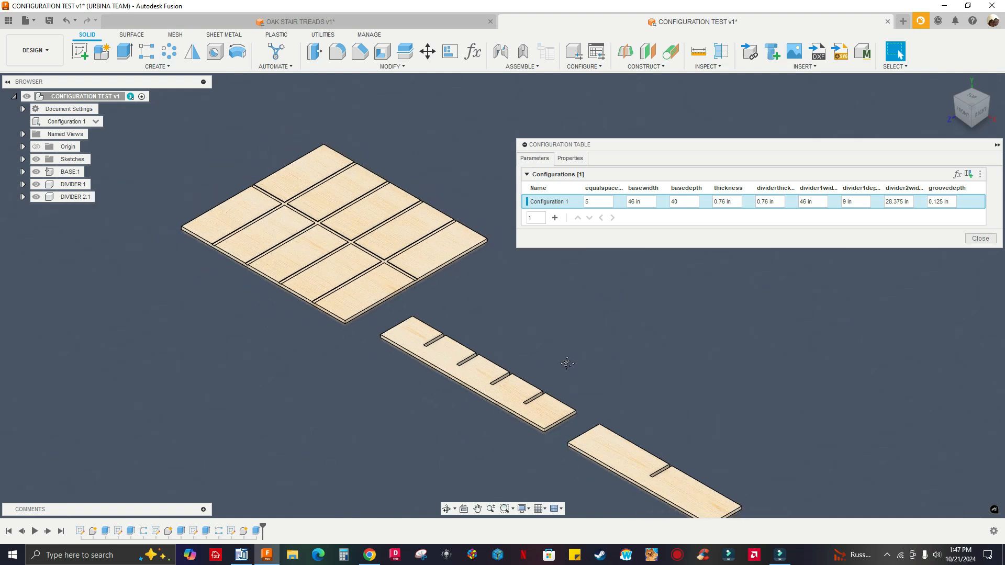
pyautogui.scroll(-2, 479, 286)
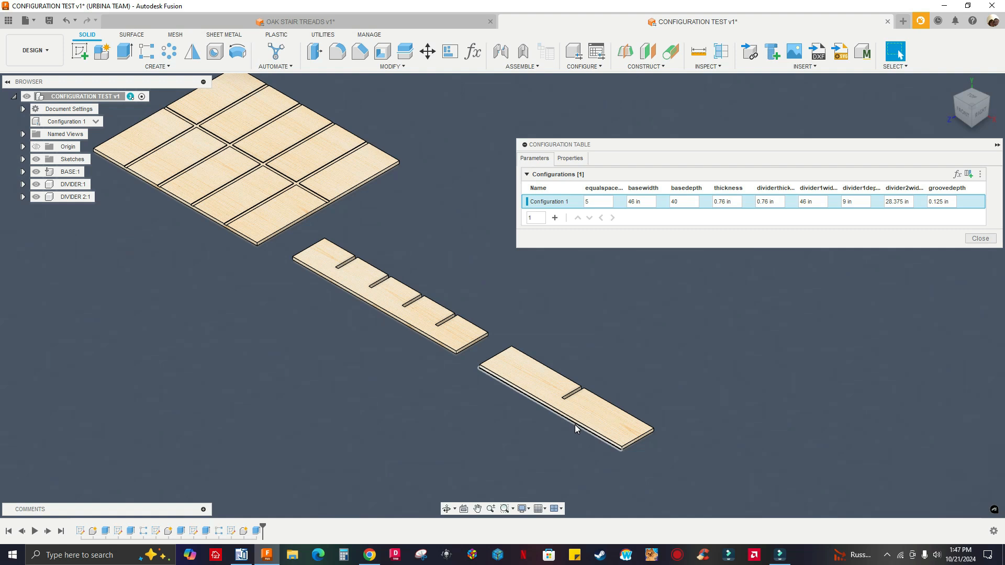
# Set Configuration 1's basedepth to 20, equalspaces1 to 3 and basewidth to 23 in, and inspect the base and long divider.
pyautogui.doubleClick(681, 202)
pyautogui.write('20')
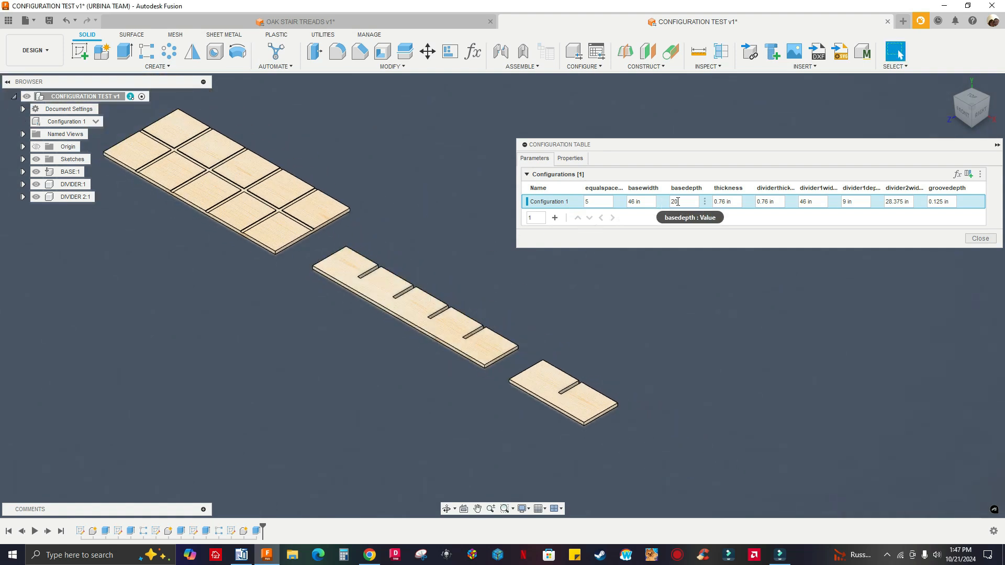
pyautogui.click(634, 202)
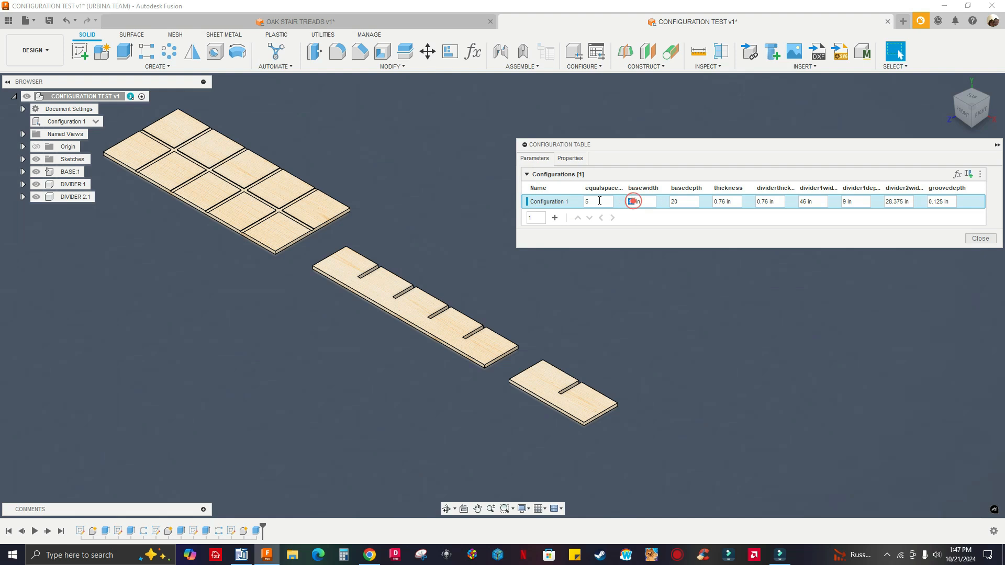
pyautogui.click(608, 202)
pyautogui.click(635, 202)
pyautogui.click(635, 202)
pyautogui.doubleClick(634, 202)
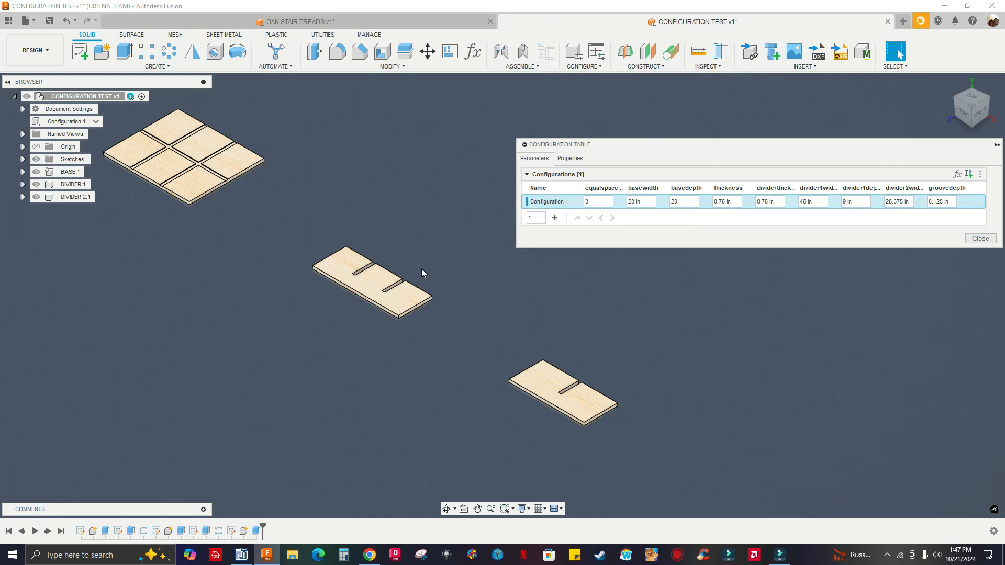
pyautogui.moveTo(343, 287); pyautogui.dragTo(369, 322, button='middle')
pyautogui.scroll(2, 368, 314)
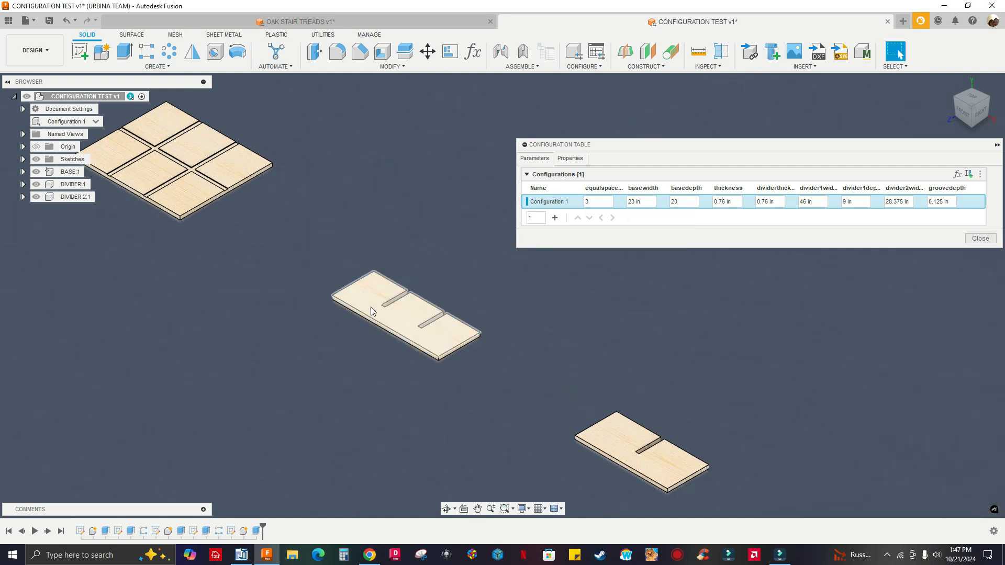
pyautogui.moveTo(418, 302); pyautogui.dragTo(454, 326, button='middle')
pyautogui.moveTo(251, 209); pyautogui.dragTo(296, 242, button='middle')
pyautogui.scroll(1, 245, 238)
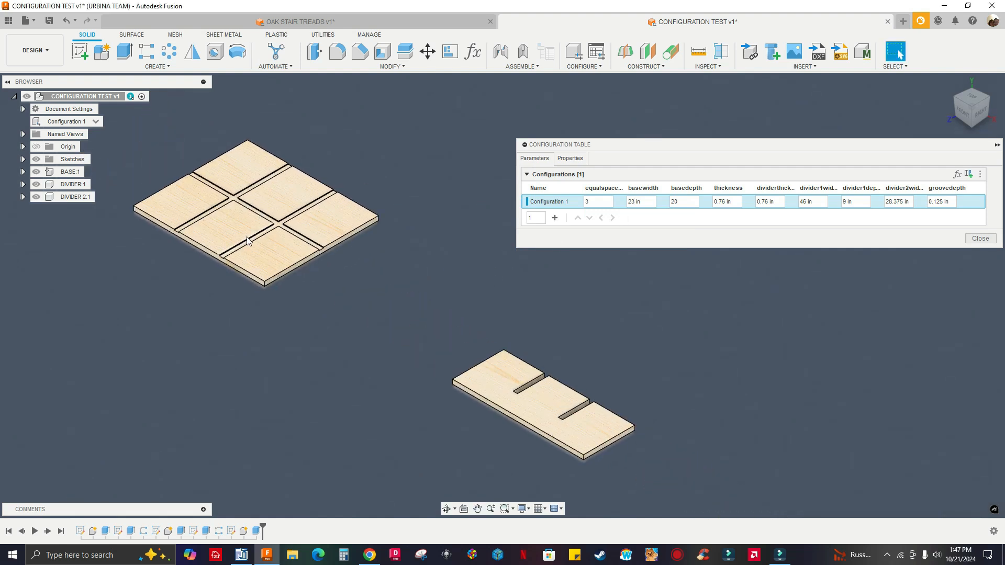
pyautogui.moveTo(221, 262); pyautogui.dragTo(272, 298, button='middle')
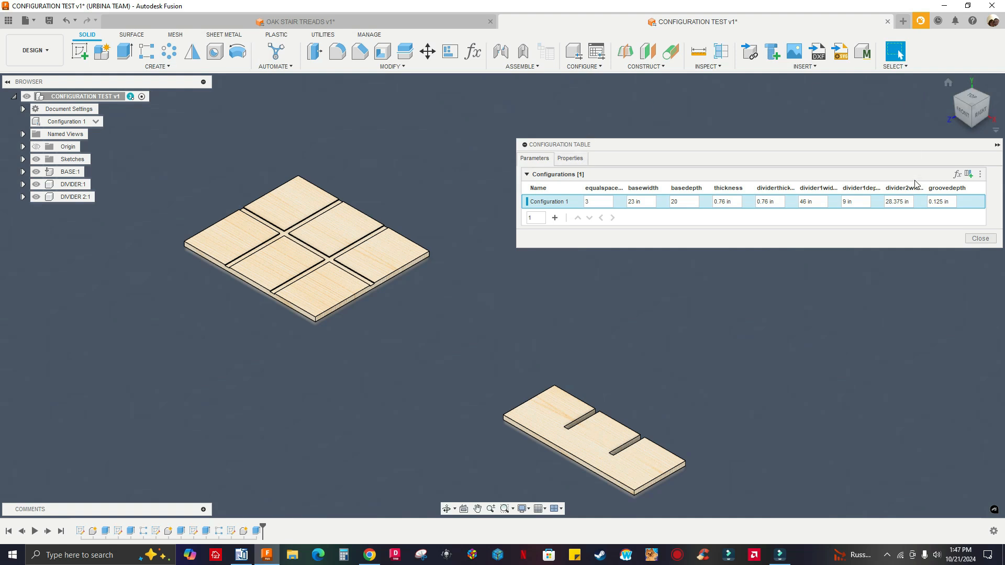
# Review the user parameters' expressions, values and comments in configuration mode, checking the basewidth entry.
pyautogui.click(957, 174)
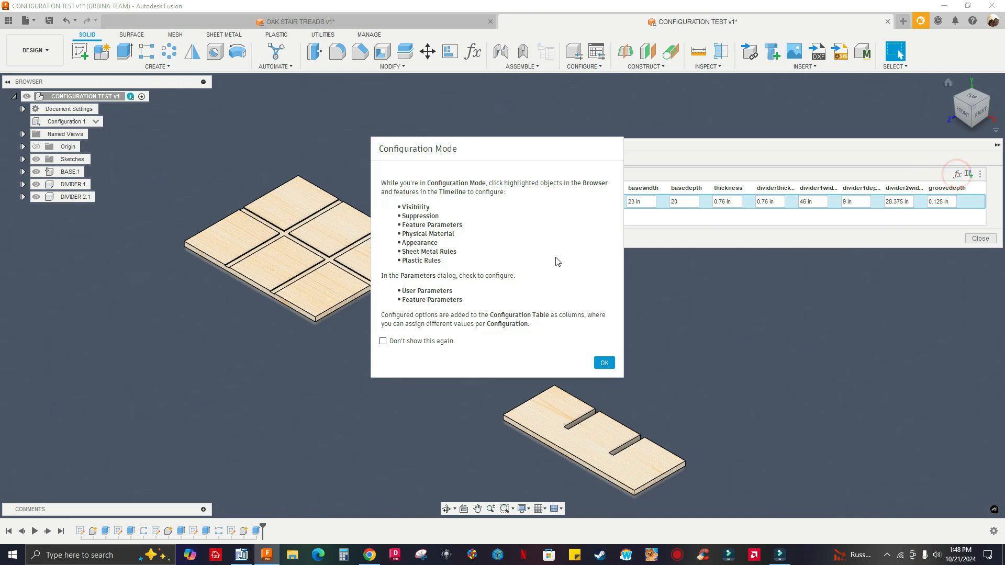
pyautogui.click(603, 365)
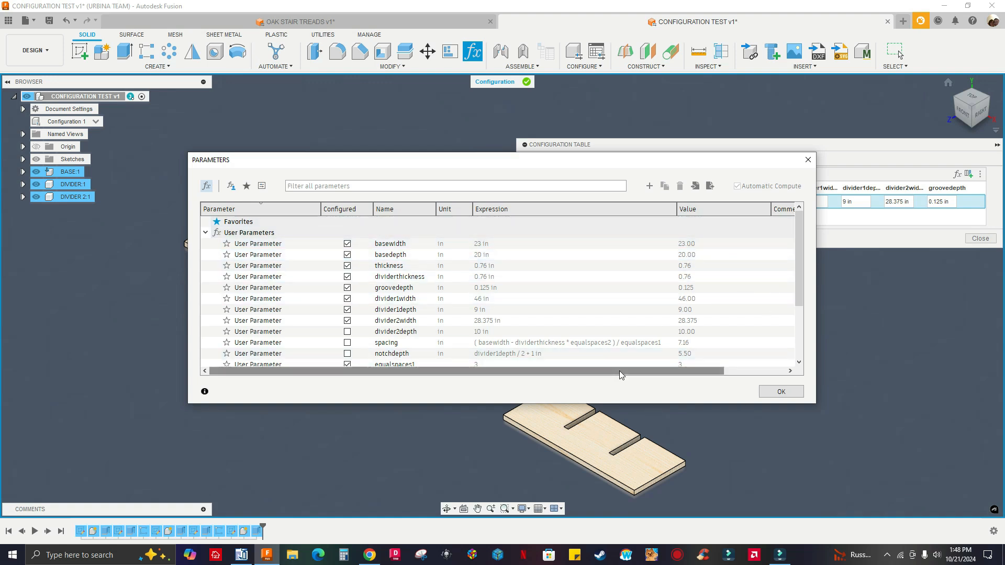
pyautogui.moveTo(620, 371); pyautogui.dragTo(652, 369)
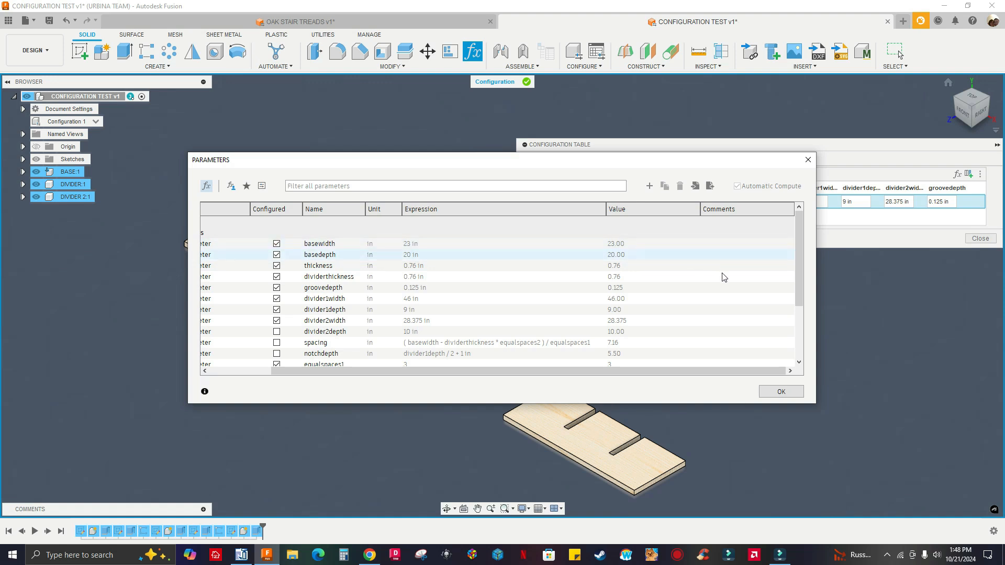
pyautogui.click(662, 244)
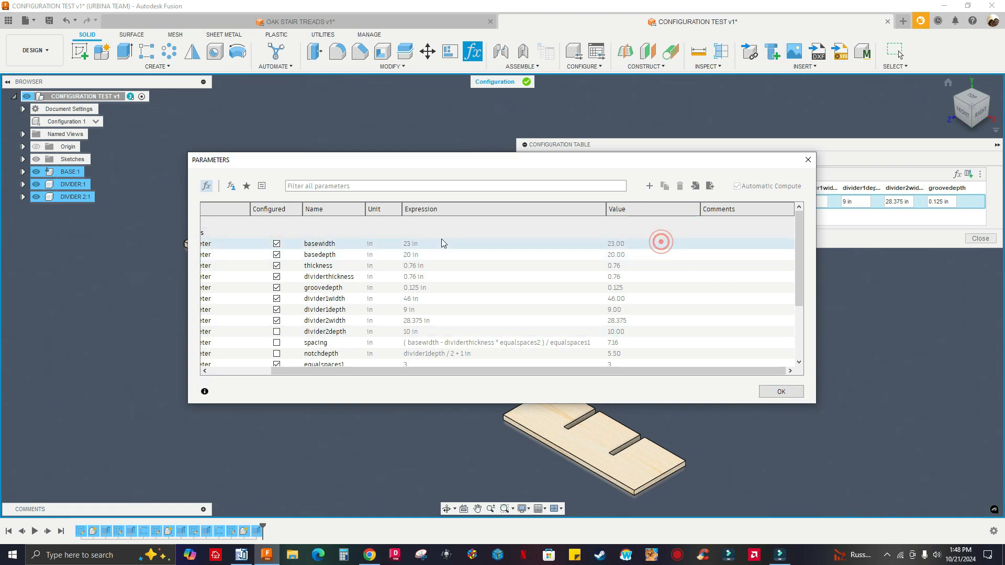
pyautogui.click(418, 247)
pyautogui.click(781, 392)
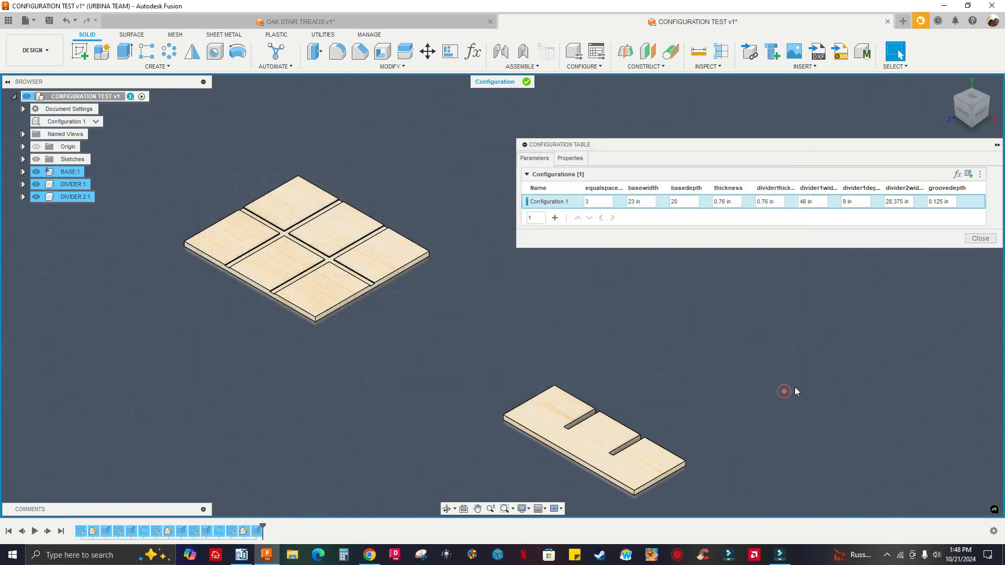
# Review which user parameters are marked as configured and close the configuration table.
pyautogui.click(473, 52)
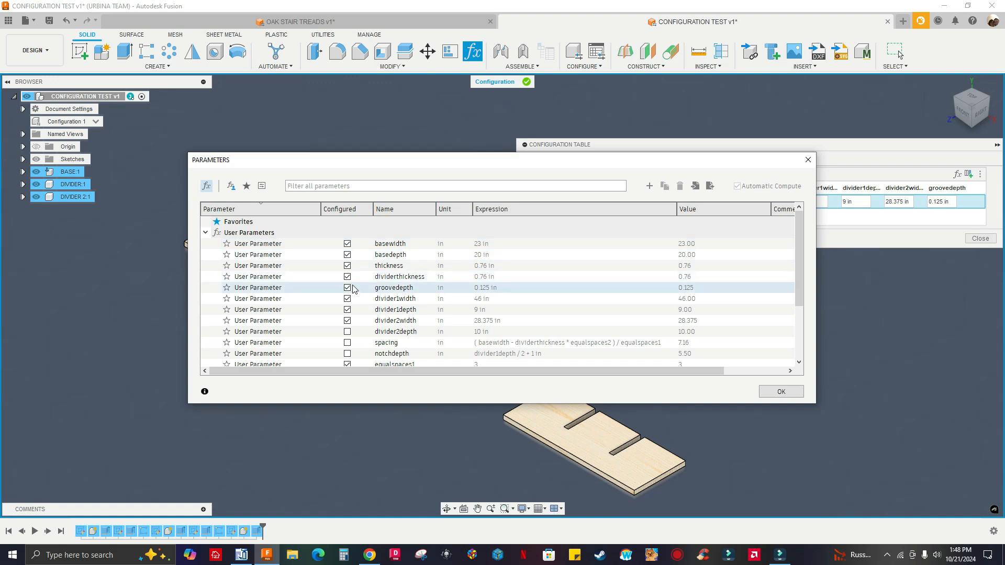
pyautogui.click(803, 163)
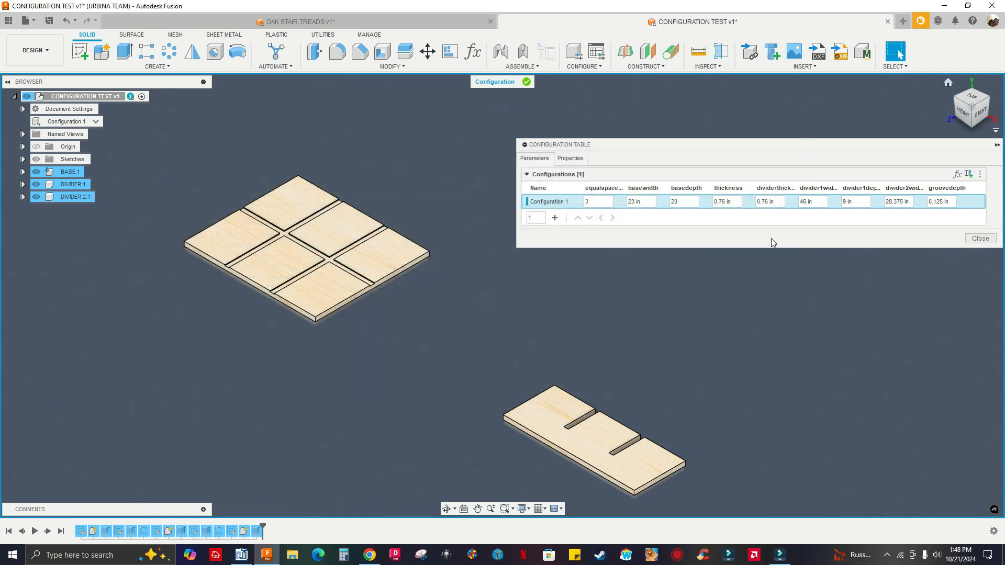
pyautogui.click(979, 238)
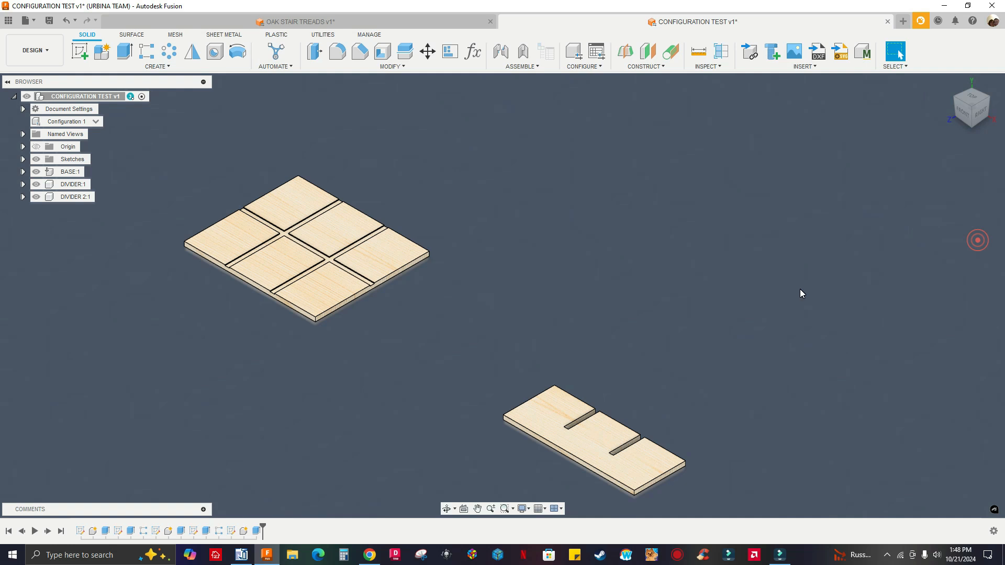
pyautogui.scroll(-2, 549, 267)
pyautogui.scroll(3, 549, 267)
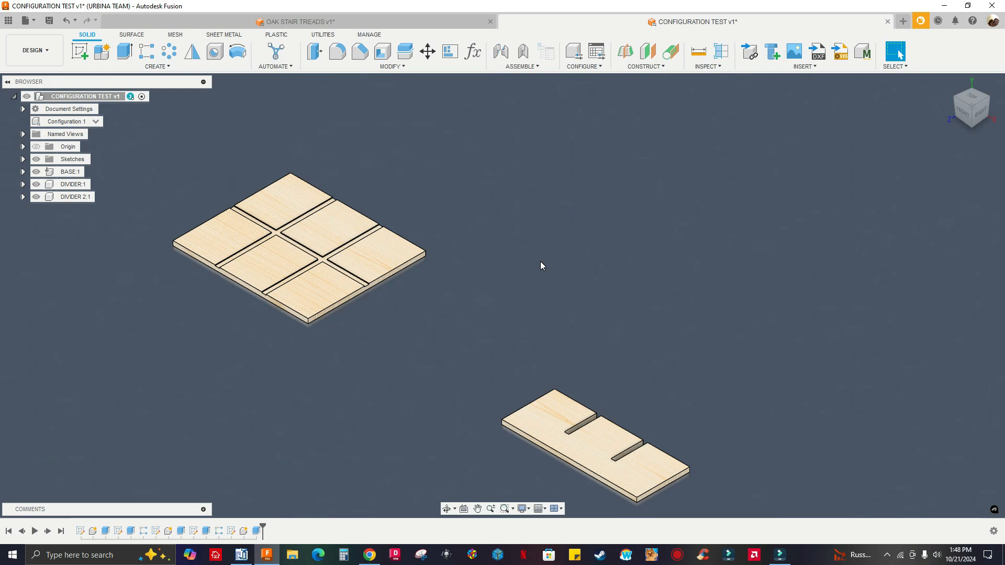
pyautogui.scroll(-2, 447, 300)
pyautogui.scroll(3, 449, 300)
pyautogui.scroll(-2, 478, 293)
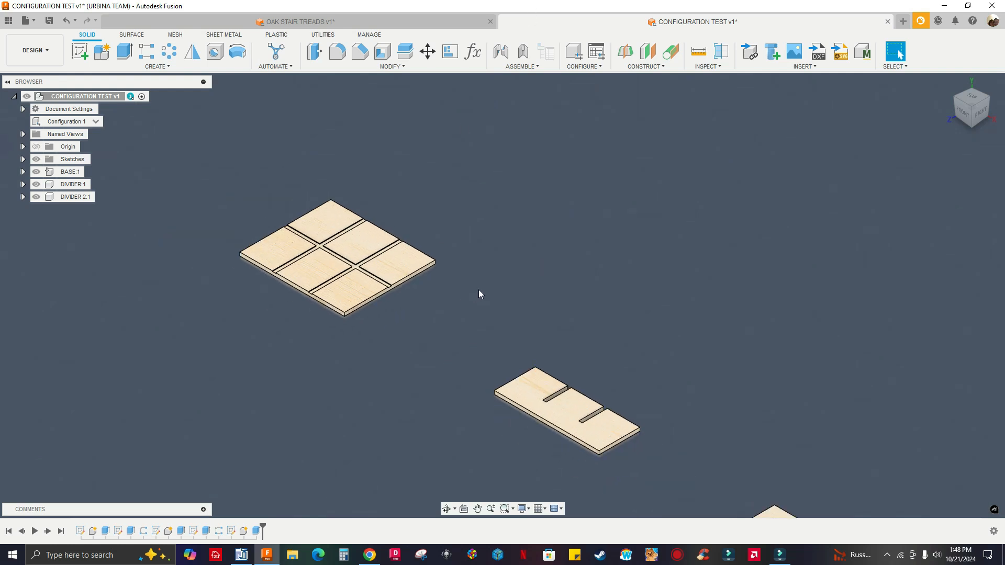
pyautogui.scroll(-1, 478, 291)
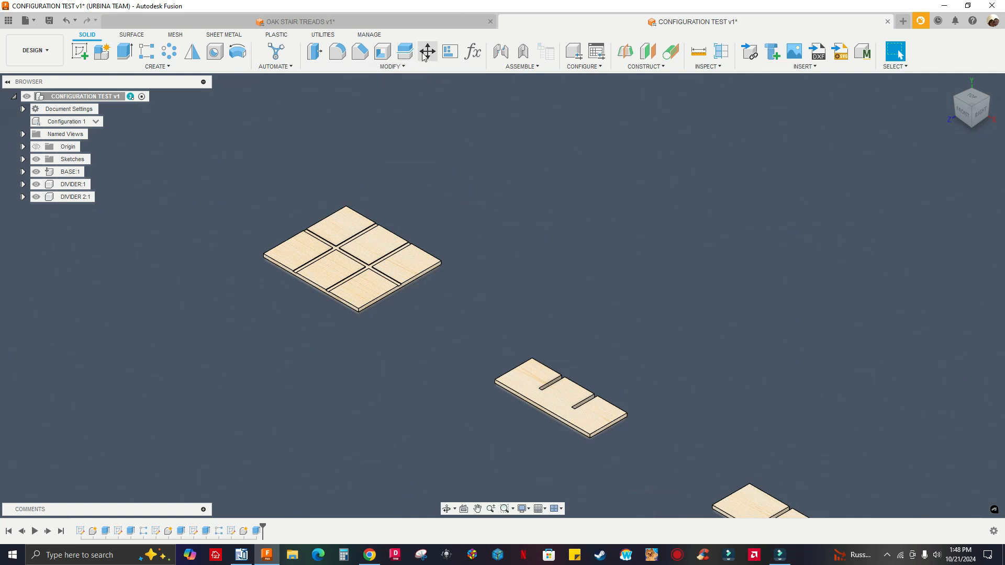
# Switch to the OAK STAIR TREADS design and look at its configuration selection.
pyautogui.click(381, 21)
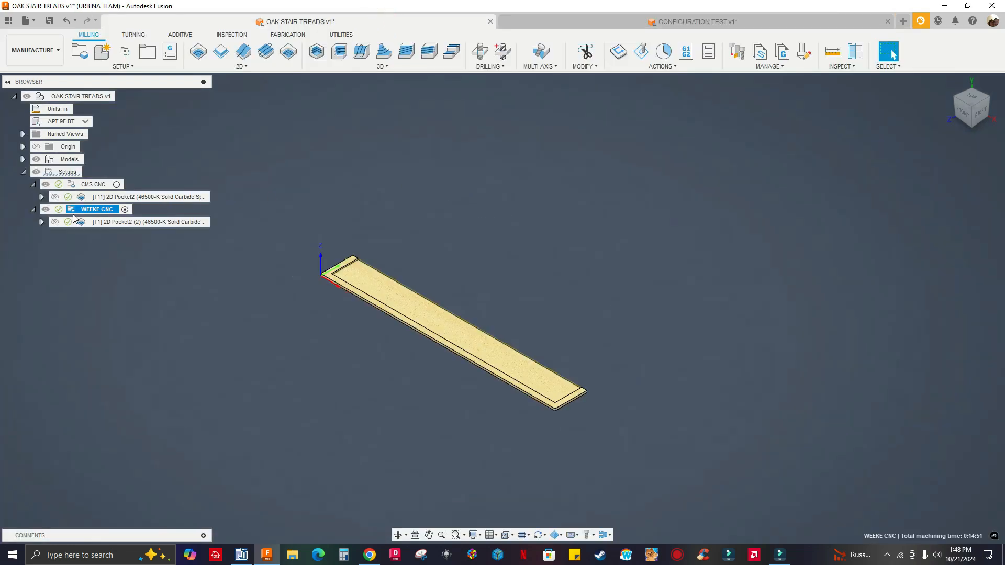
pyautogui.click(82, 121)
pyautogui.click(318, 189)
pyautogui.click(82, 121)
pyautogui.moveTo(355, 328); pyautogui.dragTo(395, 356, button='middle')
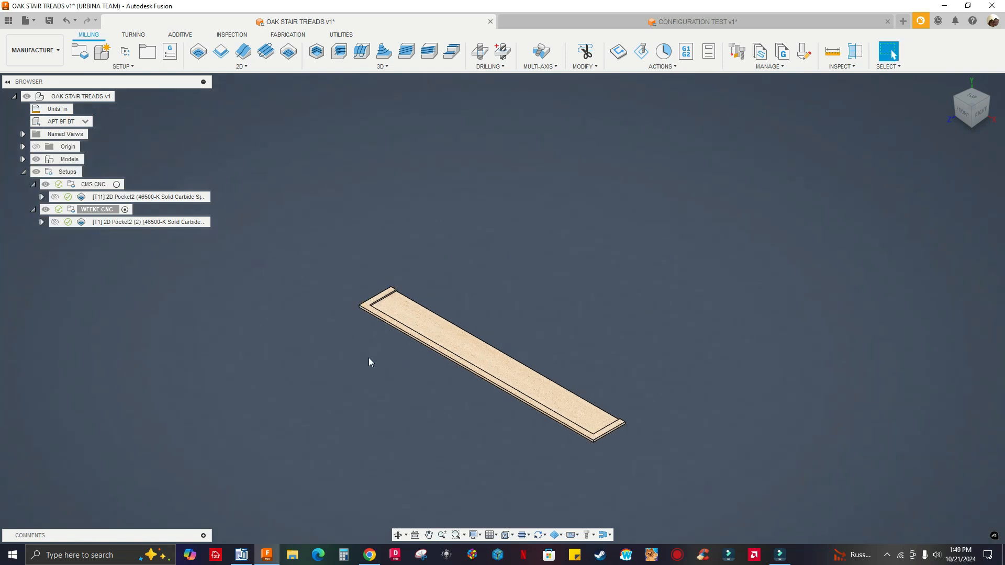
pyautogui.scroll(5, 366, 345)
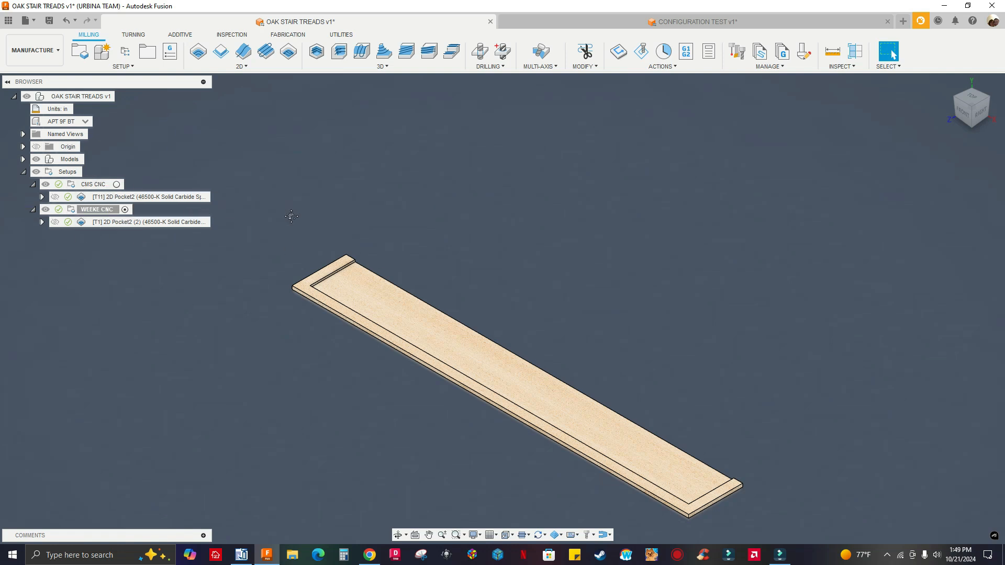
pyautogui.moveTo(288, 210); pyautogui.dragTo(315, 243, button='middle')
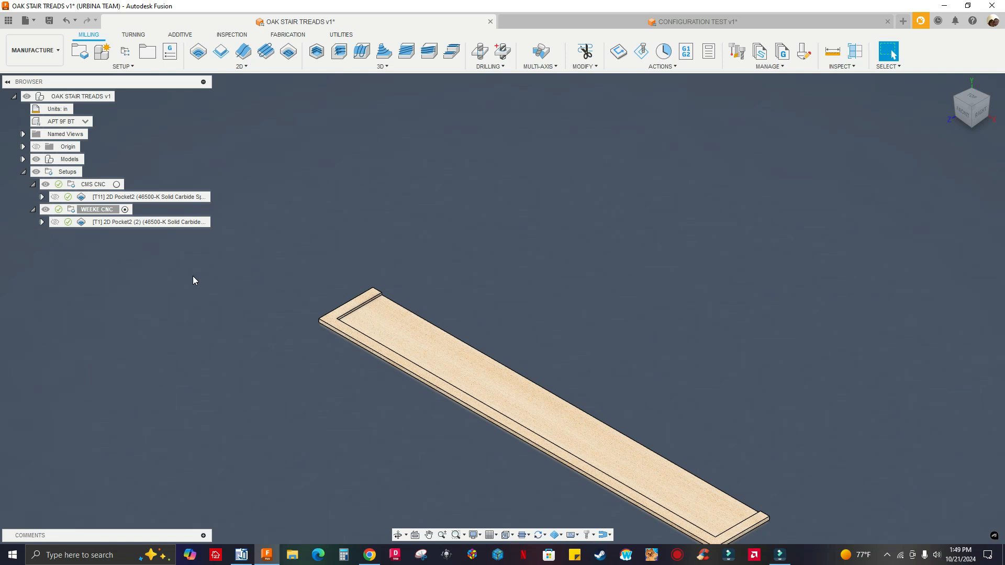
pyautogui.middleClick(479, 193)
pyautogui.moveTo(479, 193); pyautogui.dragTo(416, 167, button='middle')
pyautogui.moveTo(461, 244); pyautogui.dragTo(482, 262, button='middle')
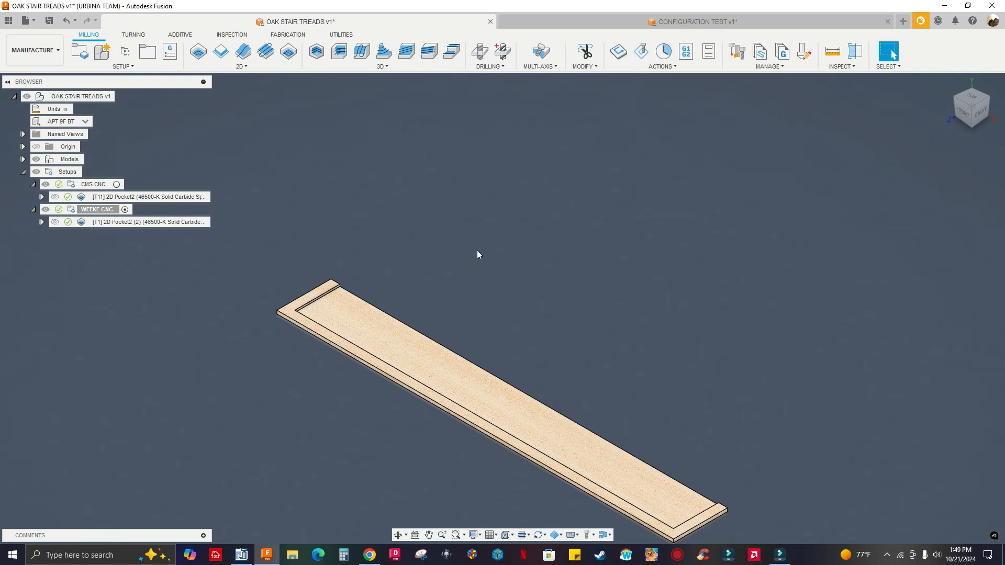